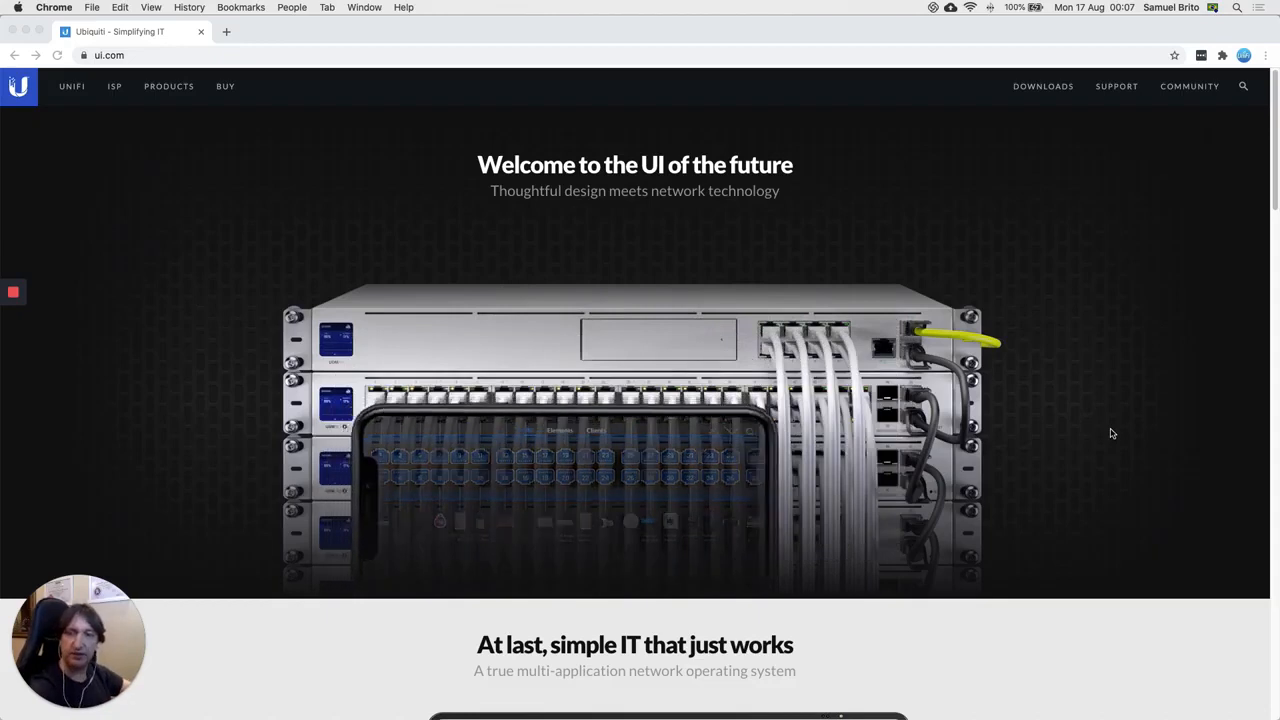
Step: Bring the USW-L3-1-Topologia diagram in Preview to the front from the Dock
{"action": "mouse_move", "coordinate": [775, 700]}
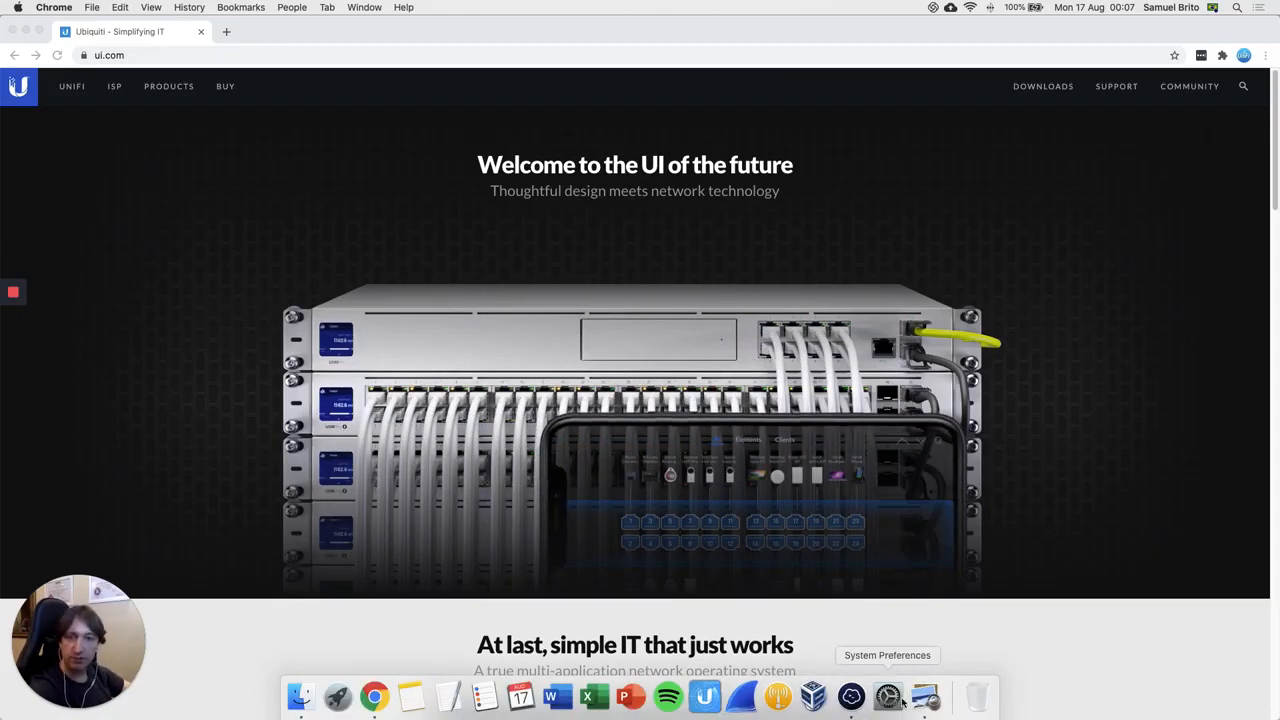
{"action": "left_click", "coordinate": [925, 697]}
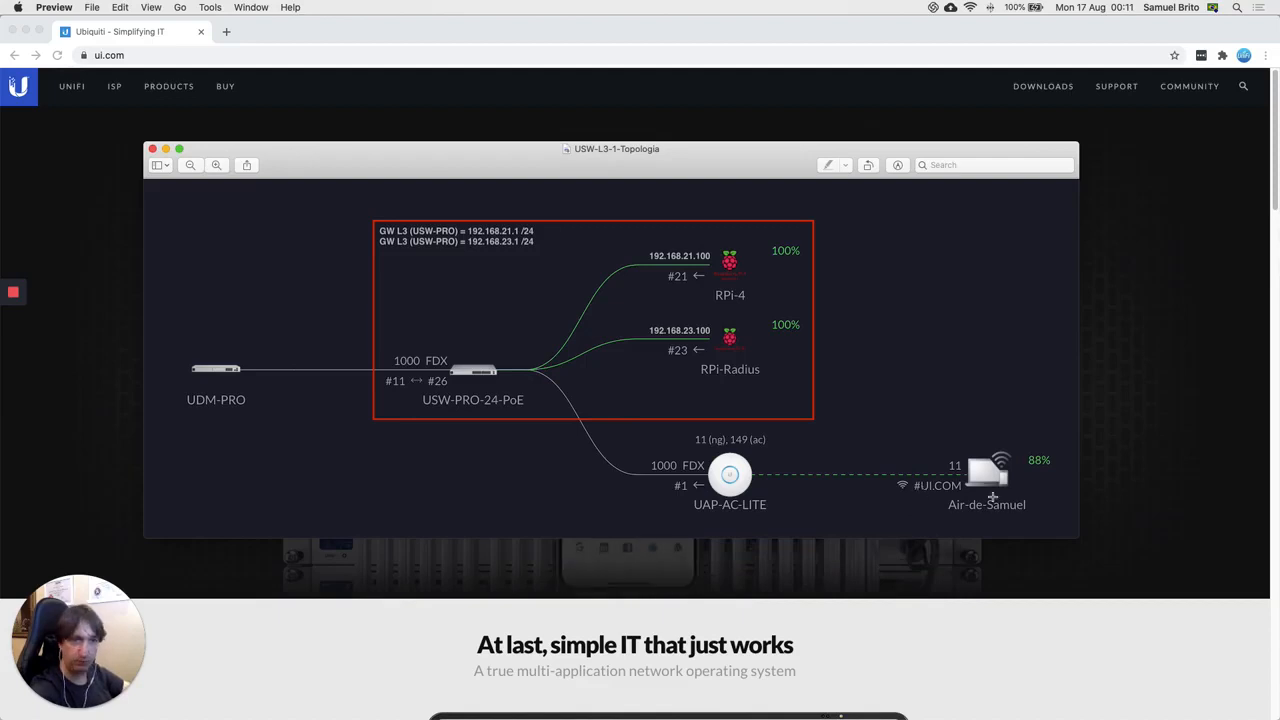
Step: Read the Wi-Fi router address 172.29.10.1 from the menu bar, then return to Chrome
{"action": "left_click", "coordinate": [969, 7], "text": "alt"}
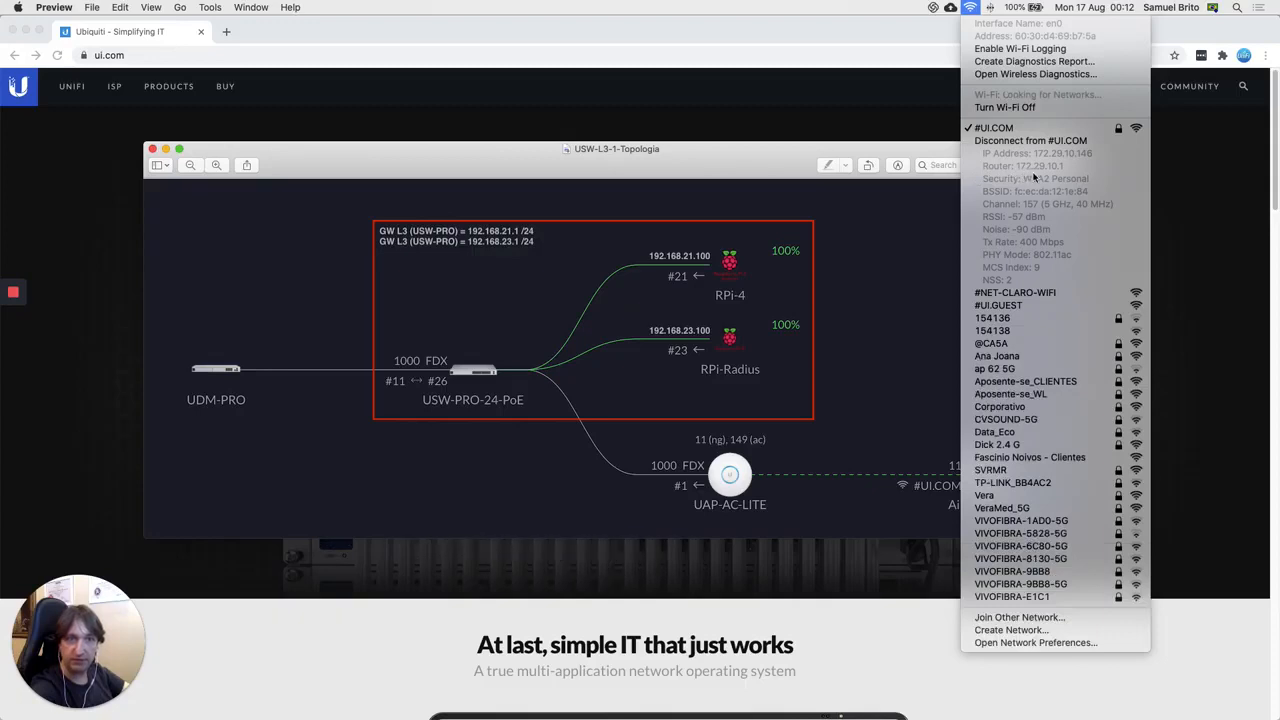
{"action": "left_click", "coordinate": [890, 226]}
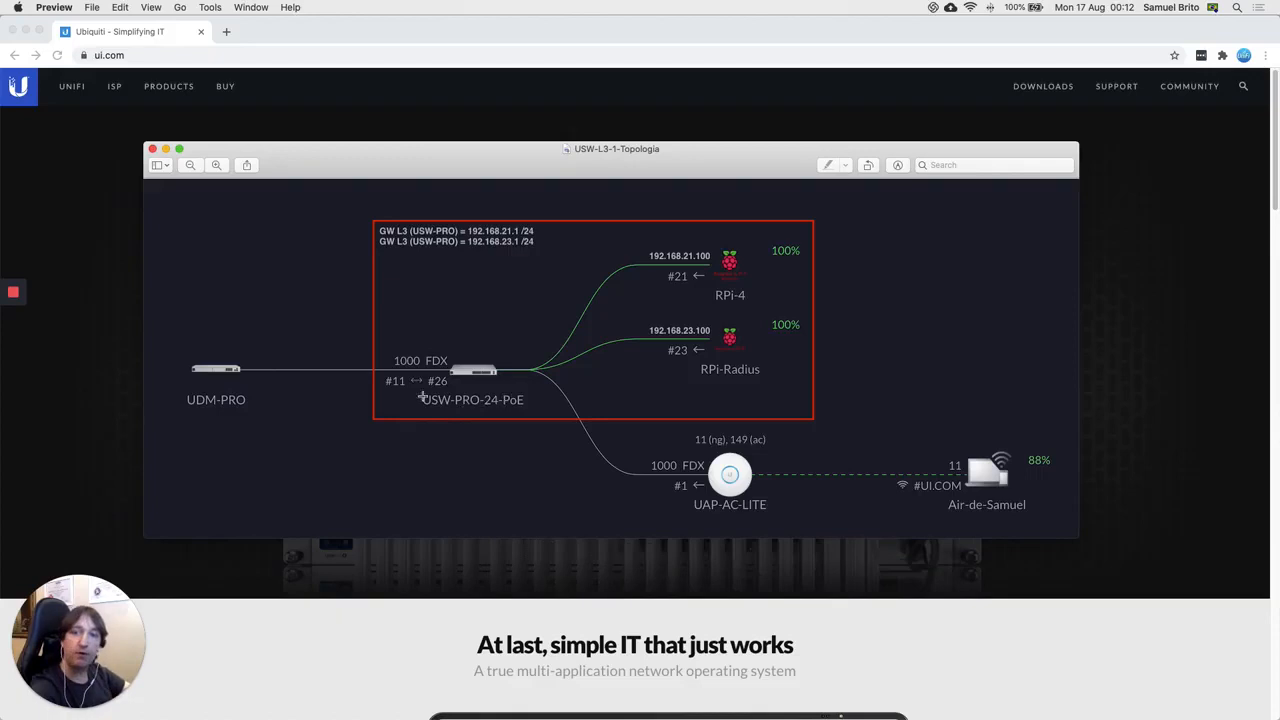
{"action": "left_click", "coordinate": [117, 375]}
Step: Open the UDM-PRO console at 172.29.10.1 in a new browser tab
{"action": "left_click", "coordinate": [228, 32]}
{"action": "left_click", "coordinate": [257, 58]}
{"action": "type", "text": "172."}
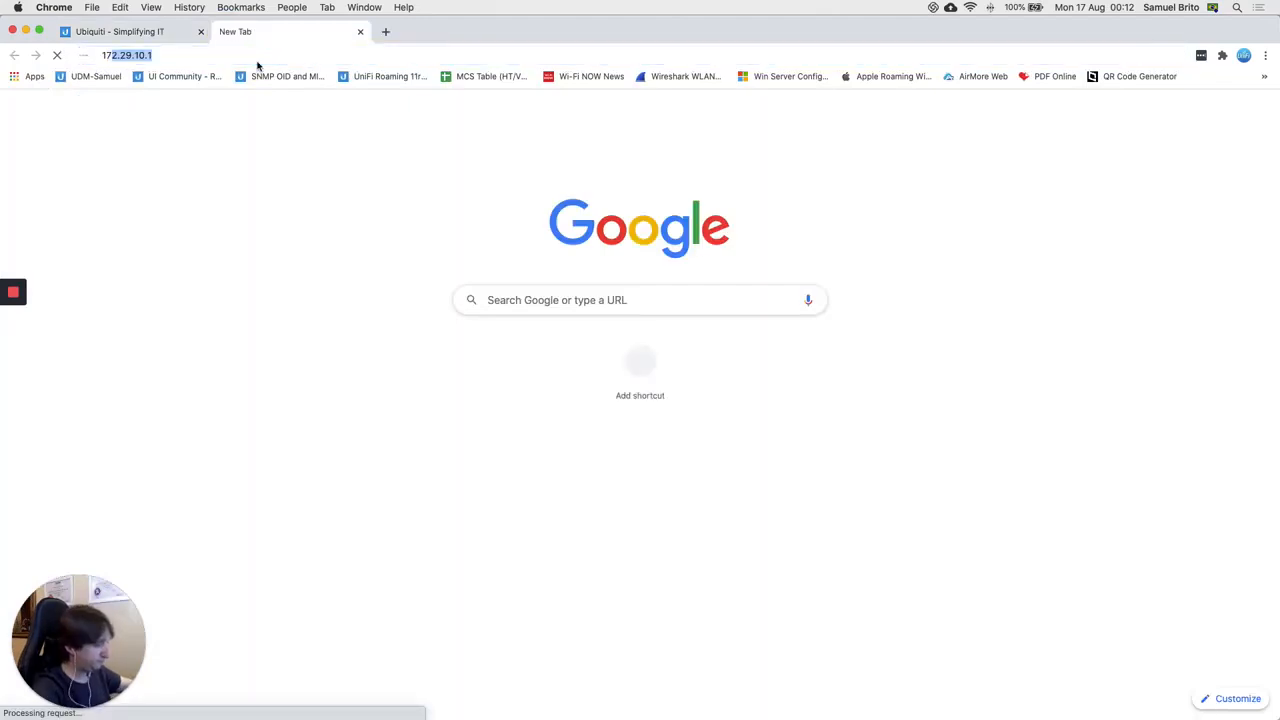
{"action": "type", "text": "29"}
{"action": "key", "text": "Return"}
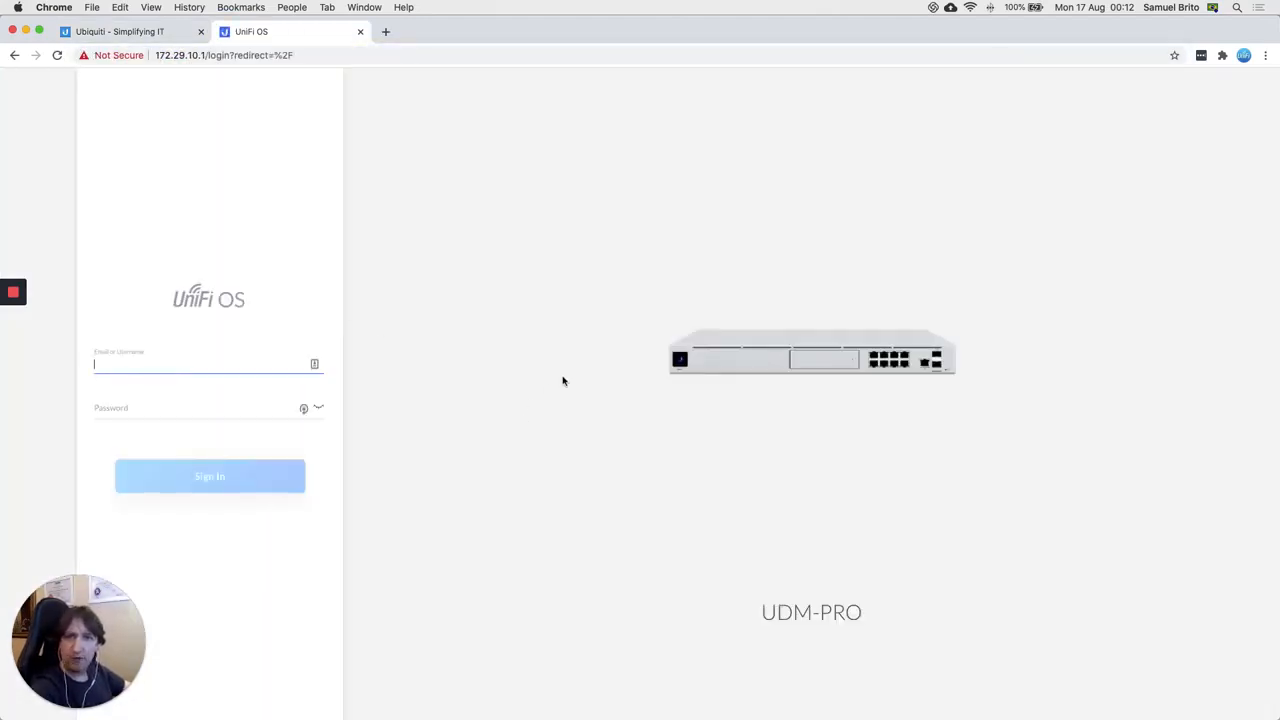
Step: Sign in to the console with the administrator's email and password
{"action": "left_click", "coordinate": [201, 359]}
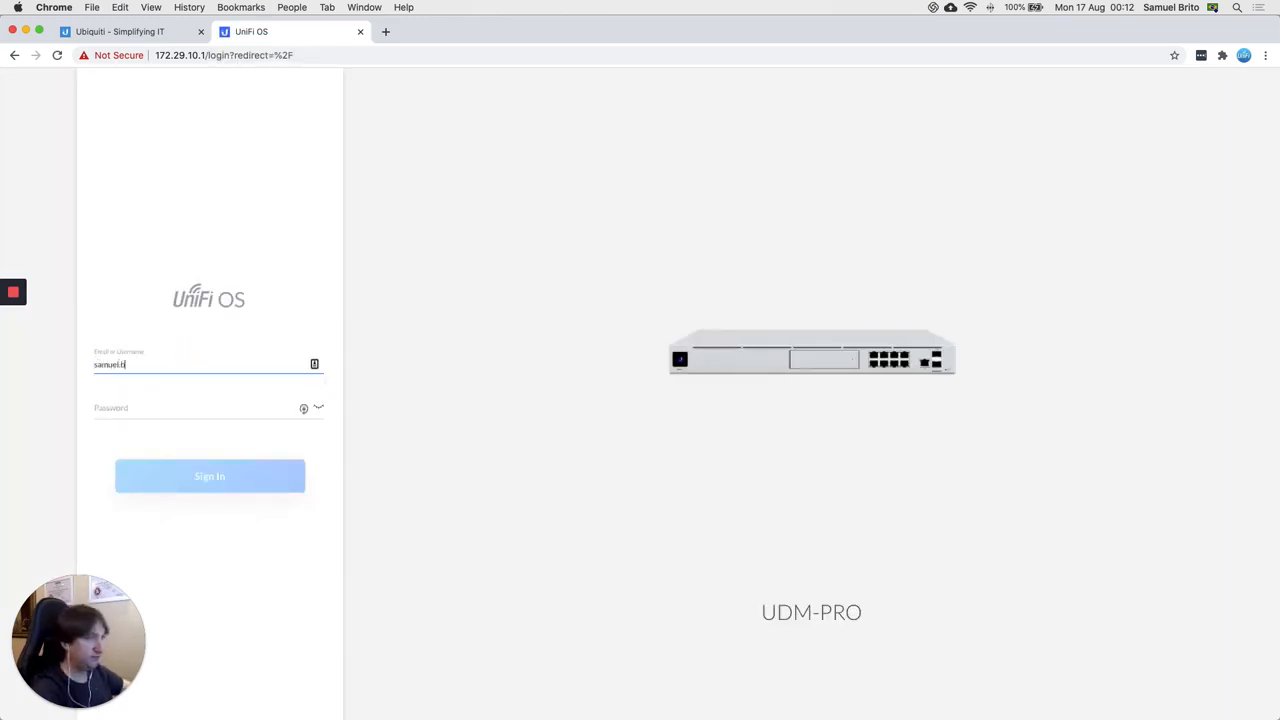
{"action": "key", "text": "Tab"}
{"action": "type", "text": "*"}
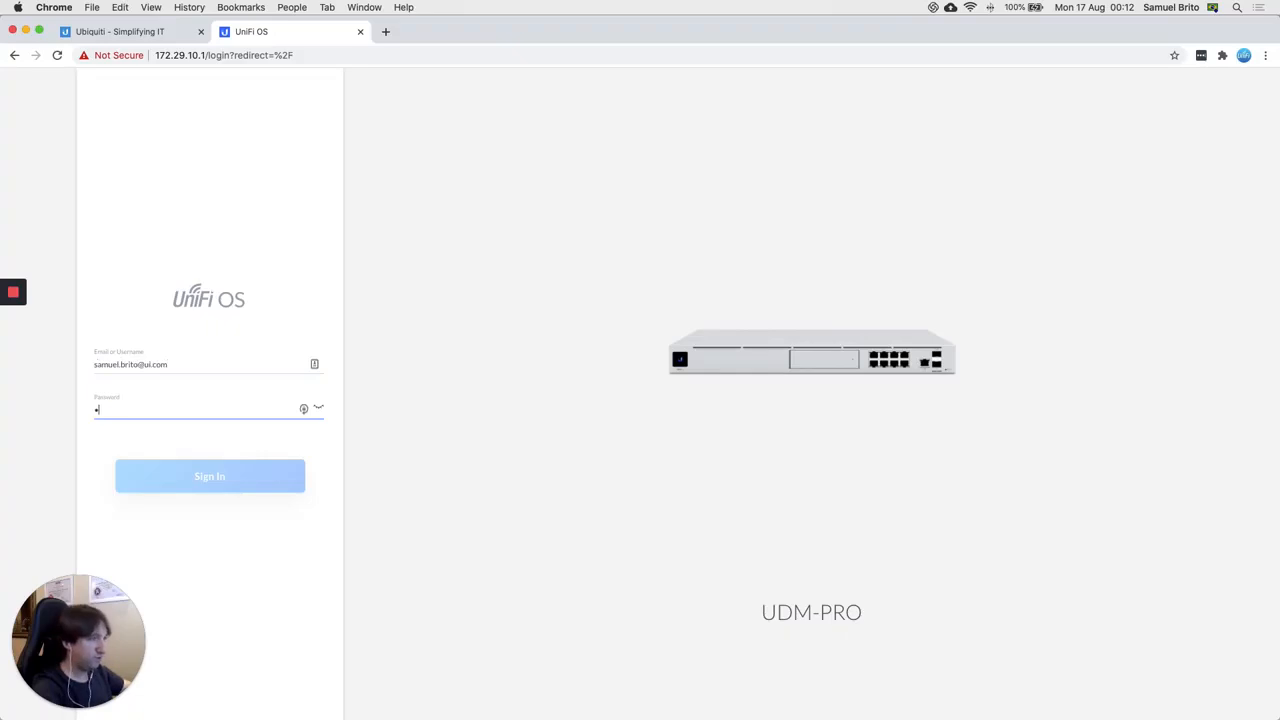
{"action": "type", "text": "*"}
{"action": "key", "text": "Return"}
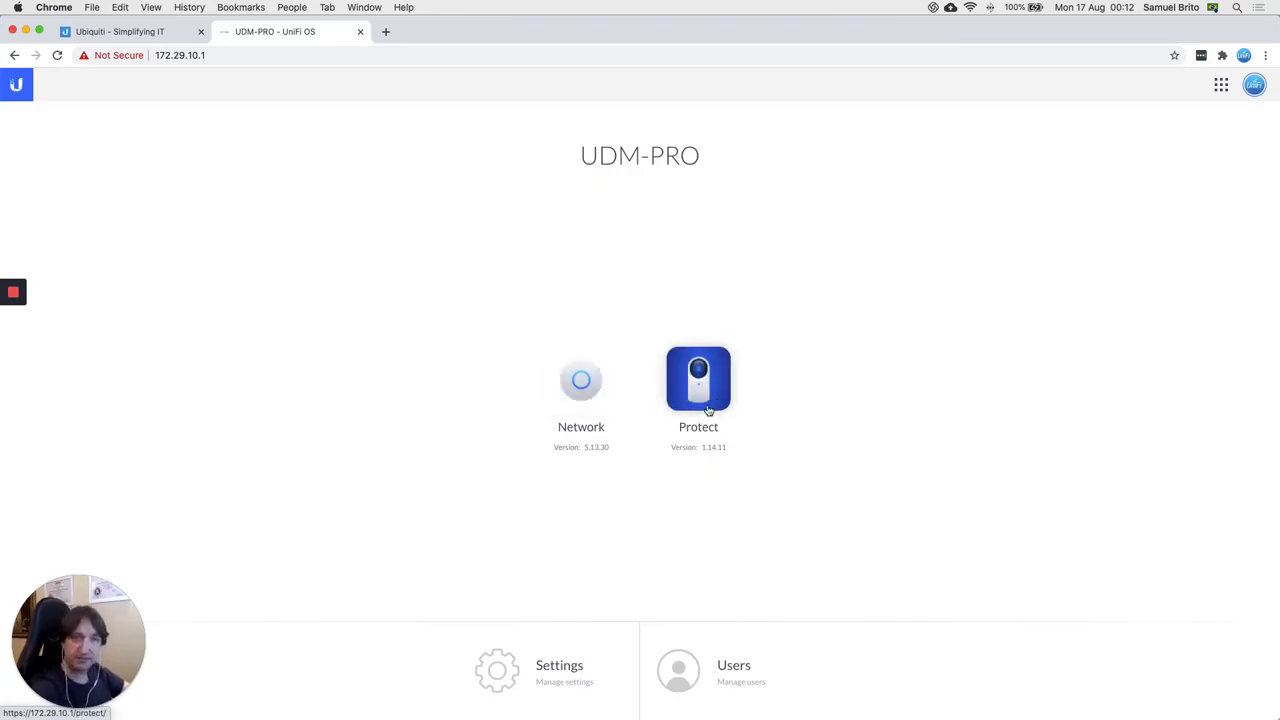
Step: Launch the Network app from the UDM-PRO home page tiles
{"action": "left_click", "coordinate": [586, 398]}
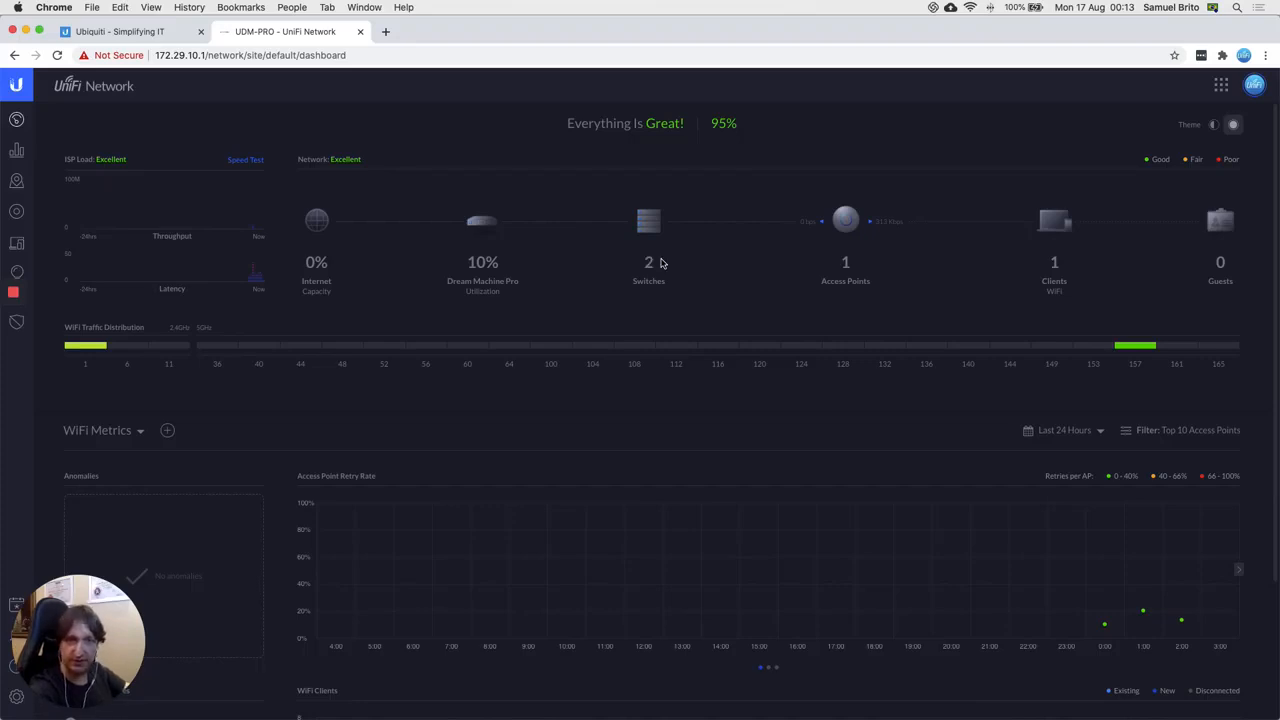
{"action": "mouse_move", "coordinate": [834, 242]}
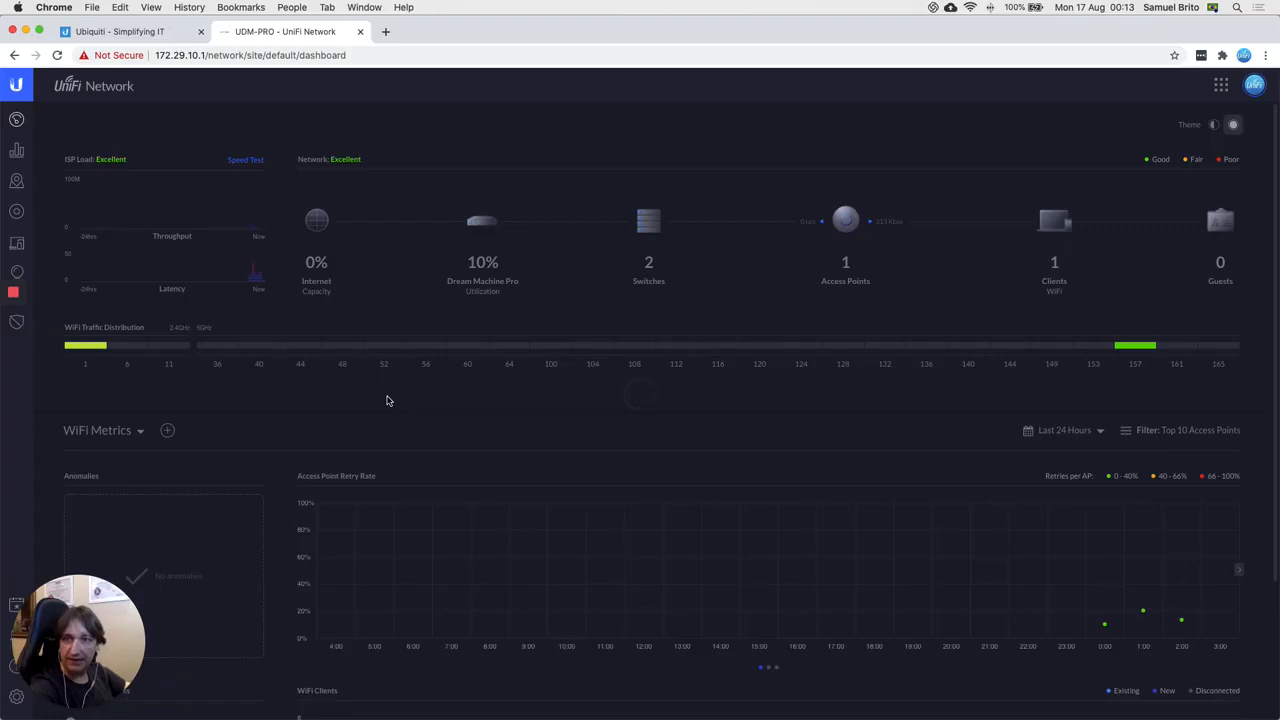
Step: Open the UDM-PRO's Ports view from the Devices list, showing Port 11 to USW-PRO-24-PoE
{"action": "left_click", "coordinate": [16, 213]}
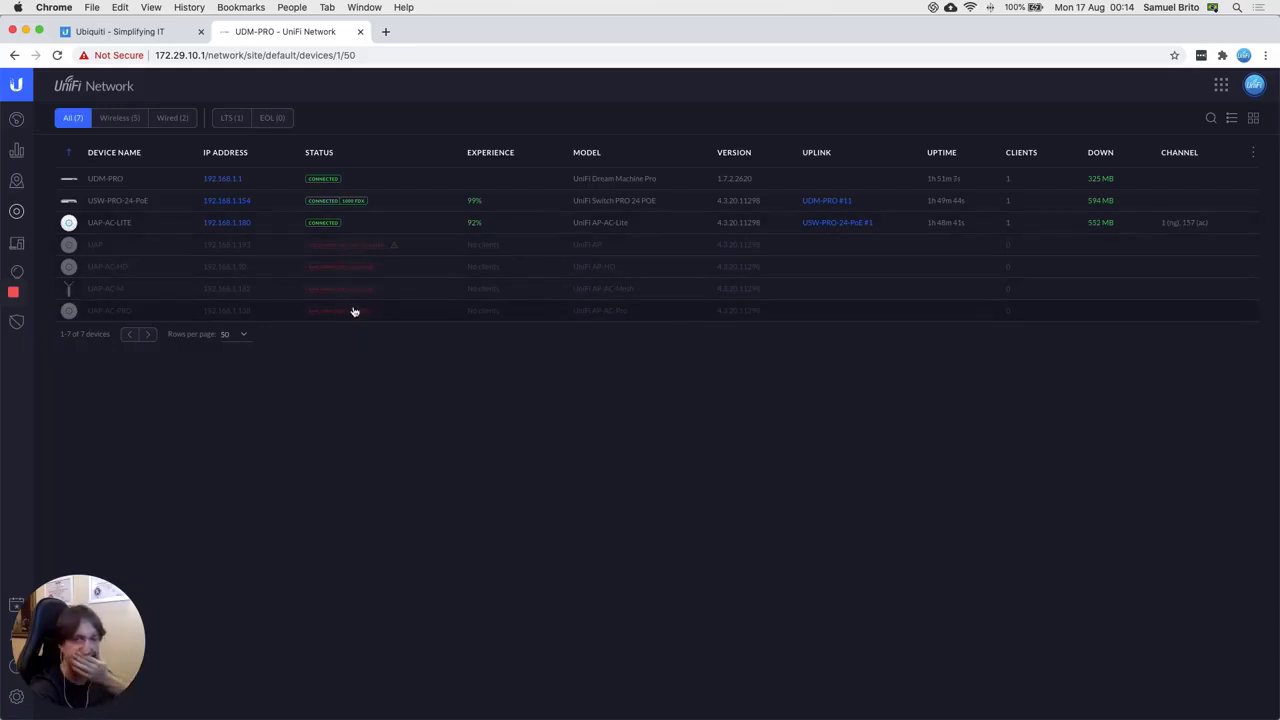
{"action": "left_click", "coordinate": [145, 183]}
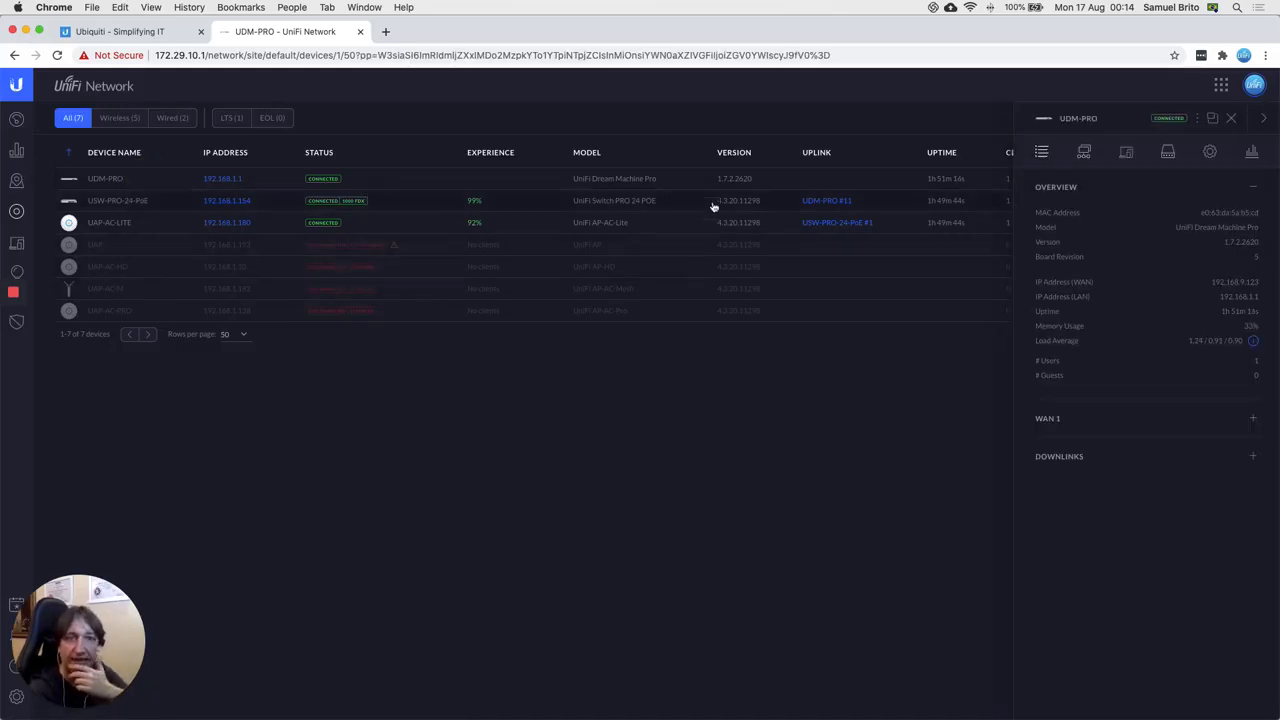
{"action": "left_click", "coordinate": [1168, 155]}
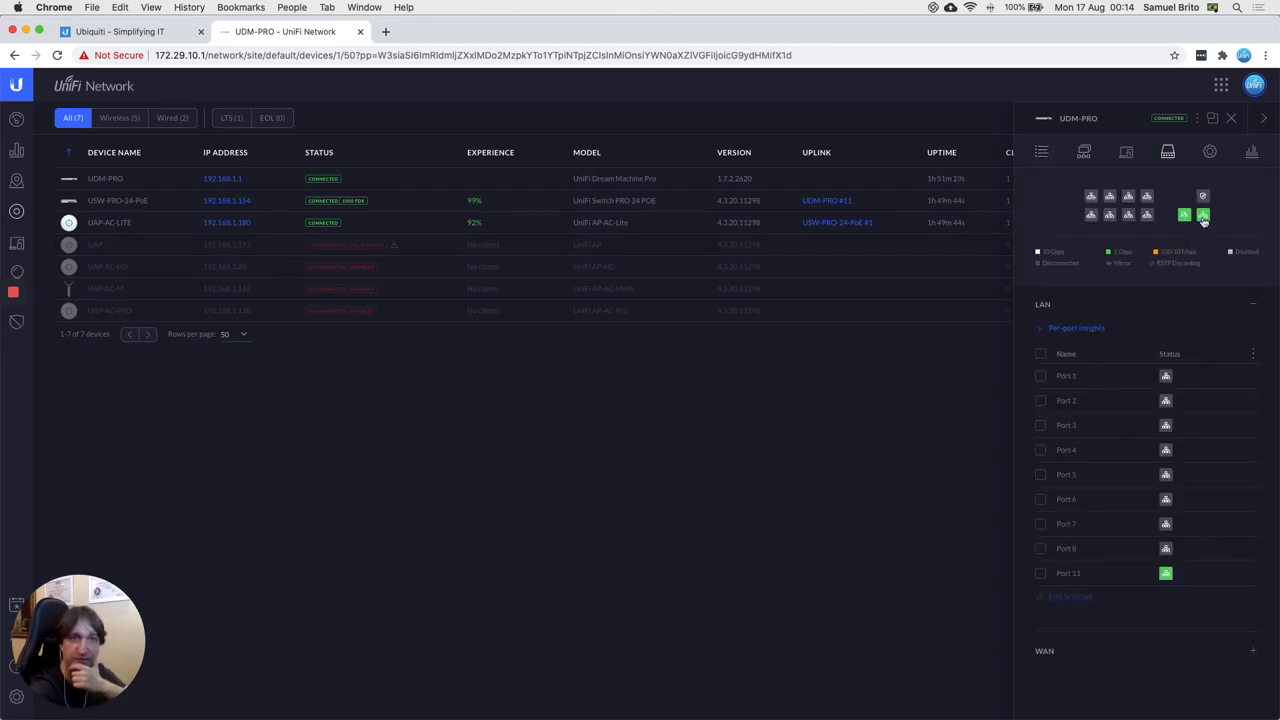
{"action": "mouse_move", "coordinate": [1204, 222]}
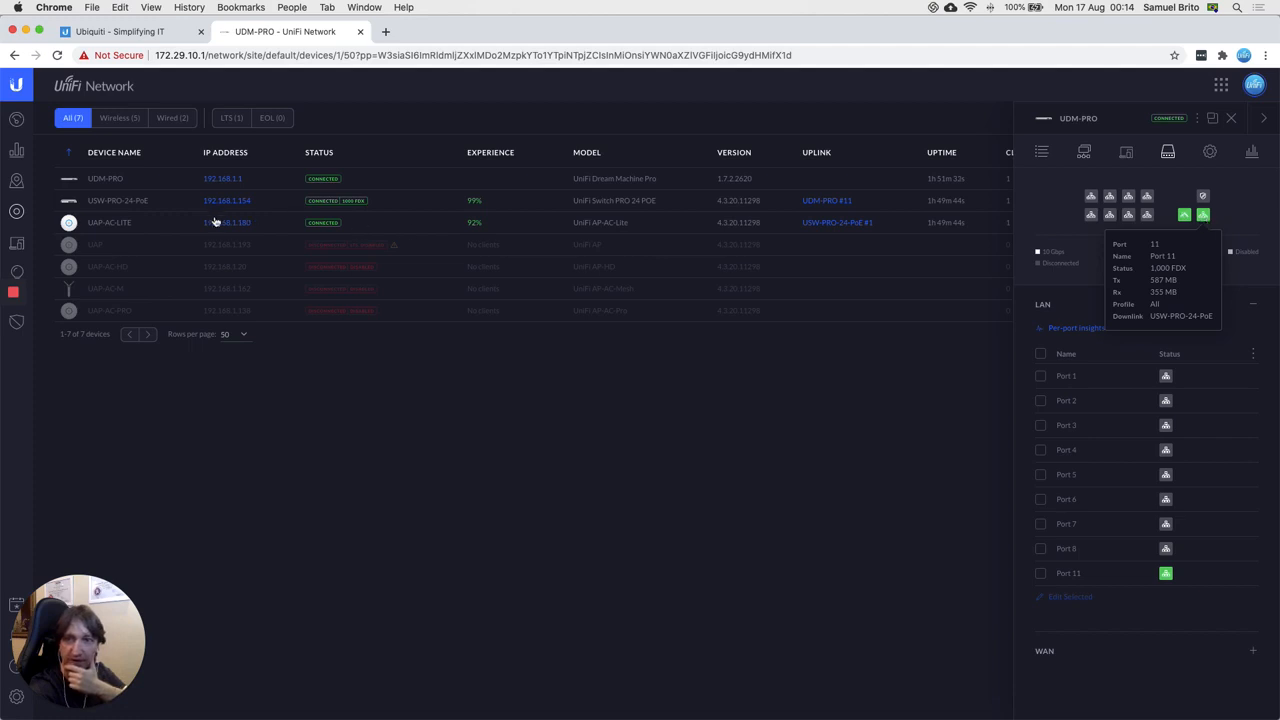
{"action": "left_click", "coordinate": [118, 203]}
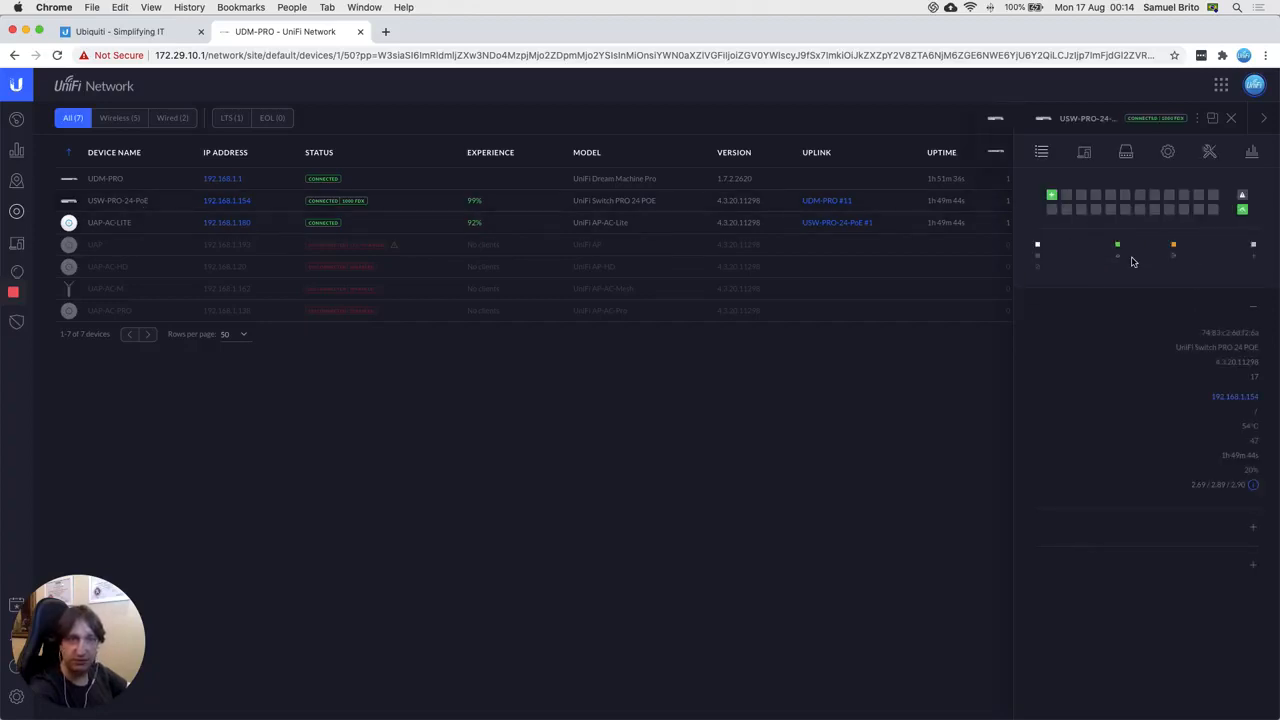
{"action": "mouse_move", "coordinate": [1240, 213]}
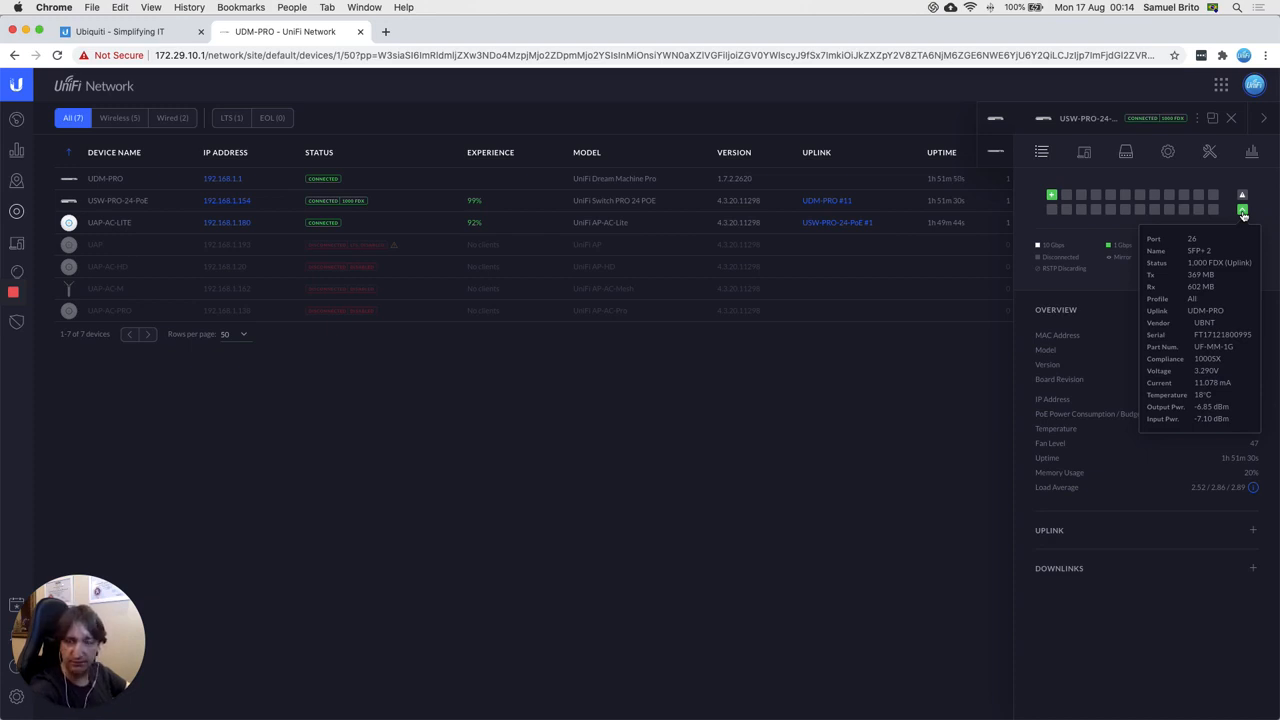
{"action": "mouse_move", "coordinate": [1054, 197]}
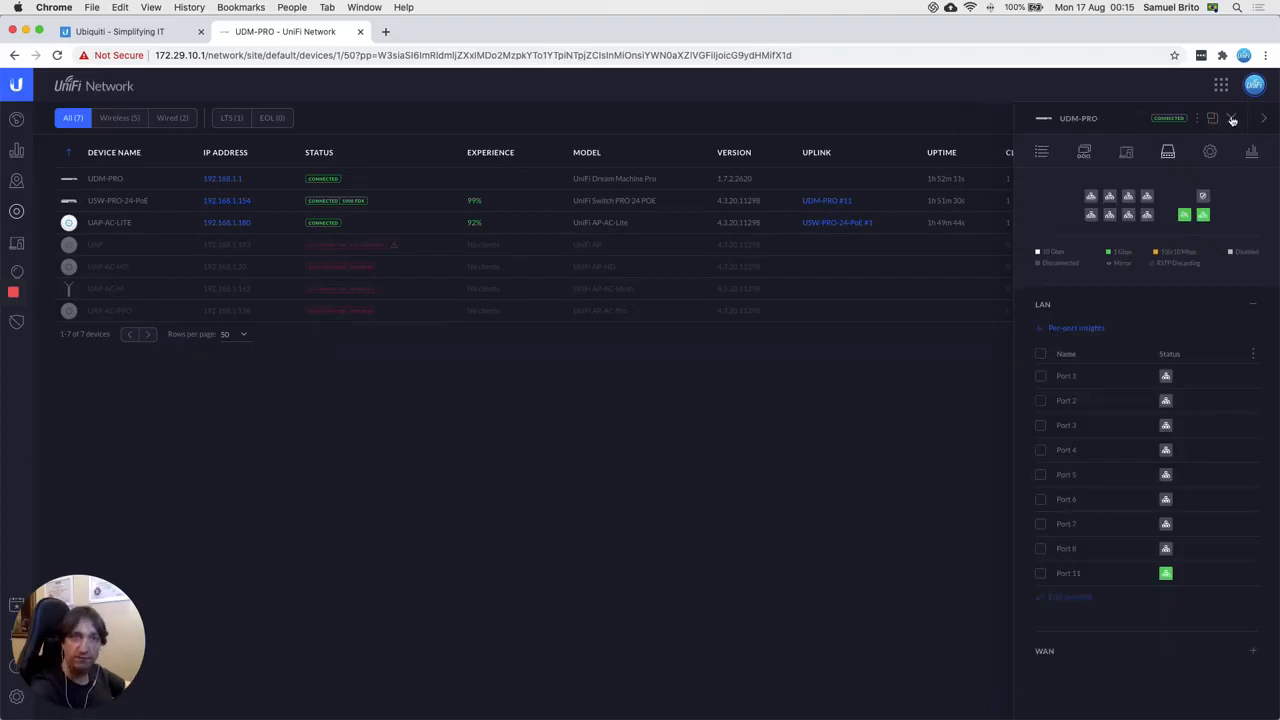
Step: Close the UDM-PRO details panel to reveal the full 7-device table
{"action": "left_click", "coordinate": [650, 508]}
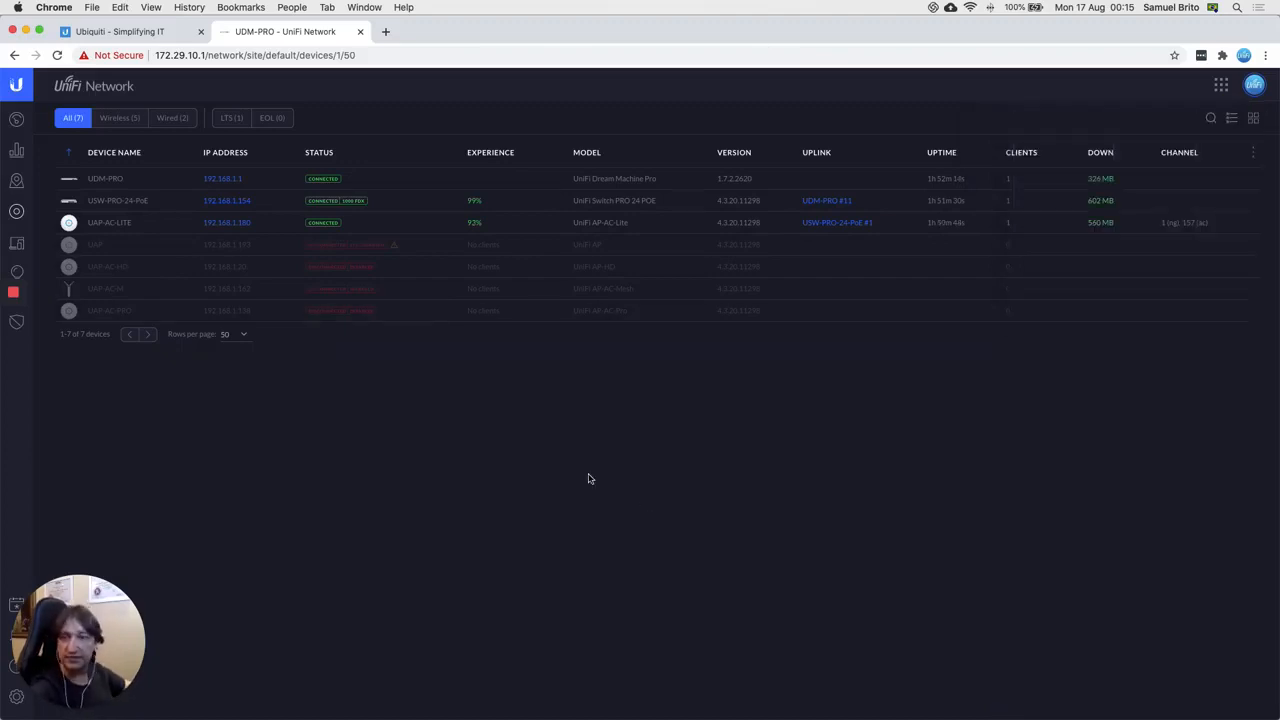
{"action": "left_click_drag", "start_coordinate": [137, 641], "coordinate": [206, 639]}
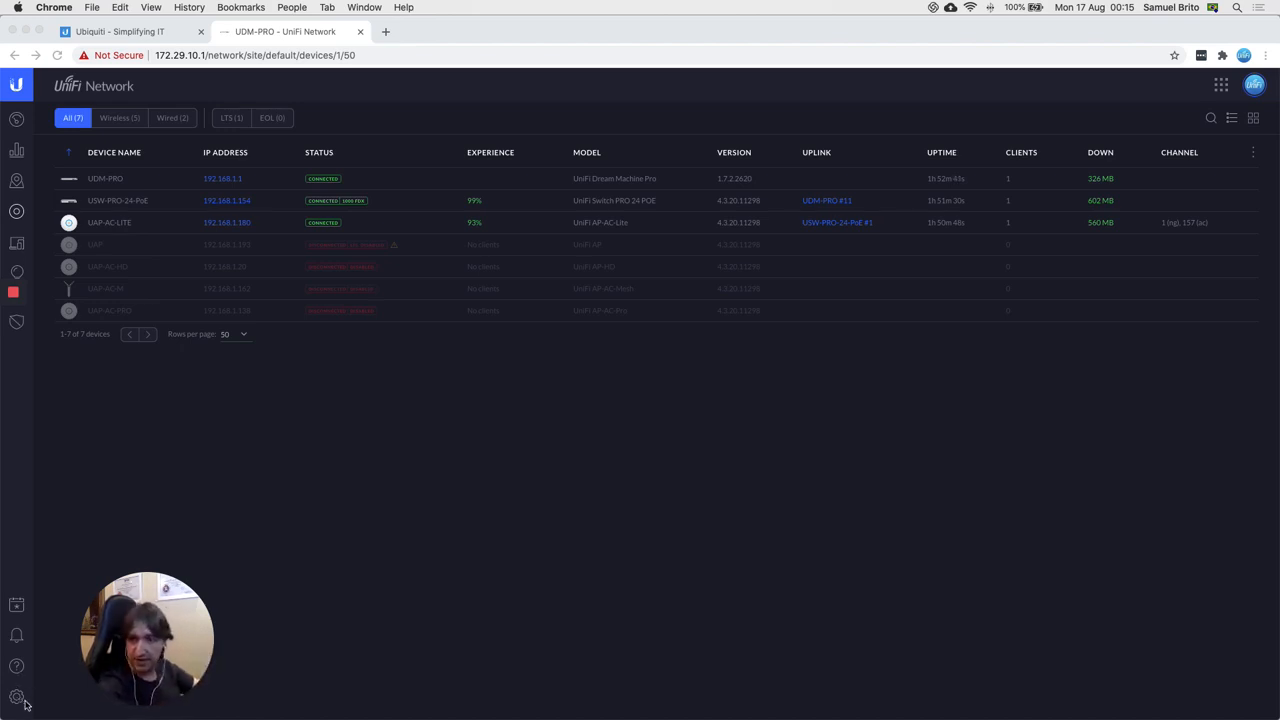
Step: Go to Settings and choose Networks in the sidebar
{"action": "left_click", "coordinate": [16, 701]}
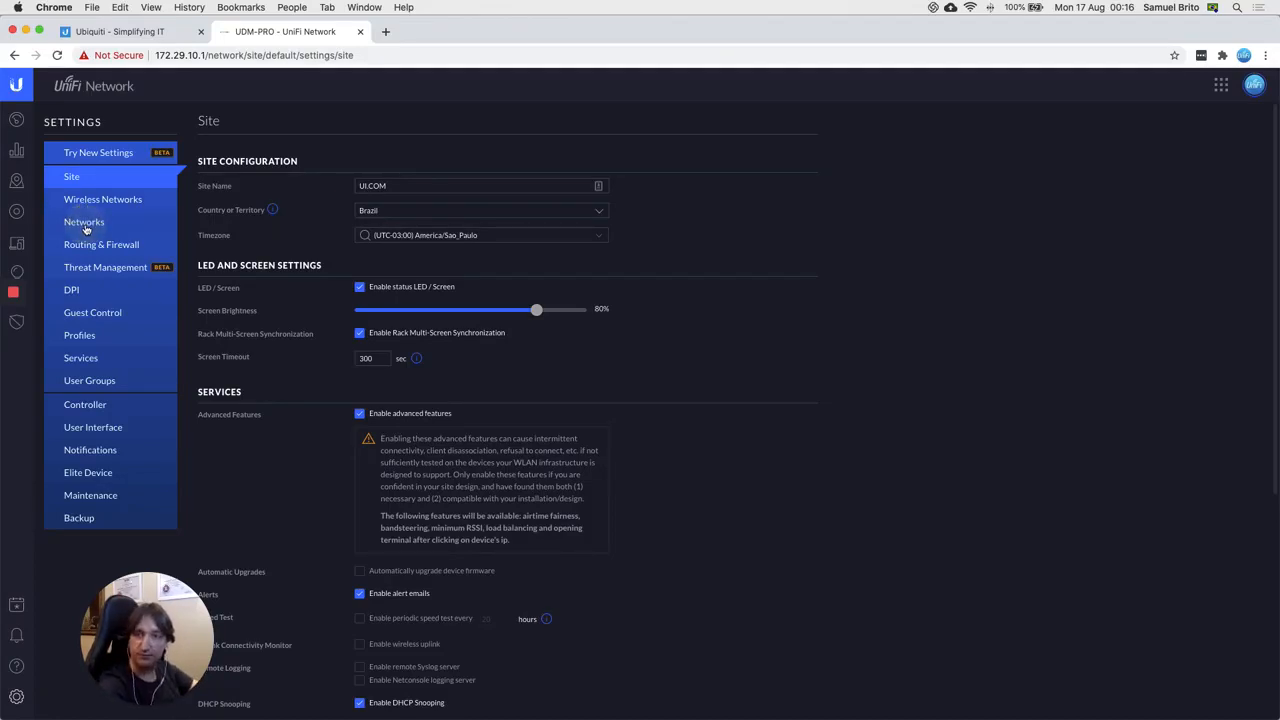
{"action": "left_click", "coordinate": [86, 228]}
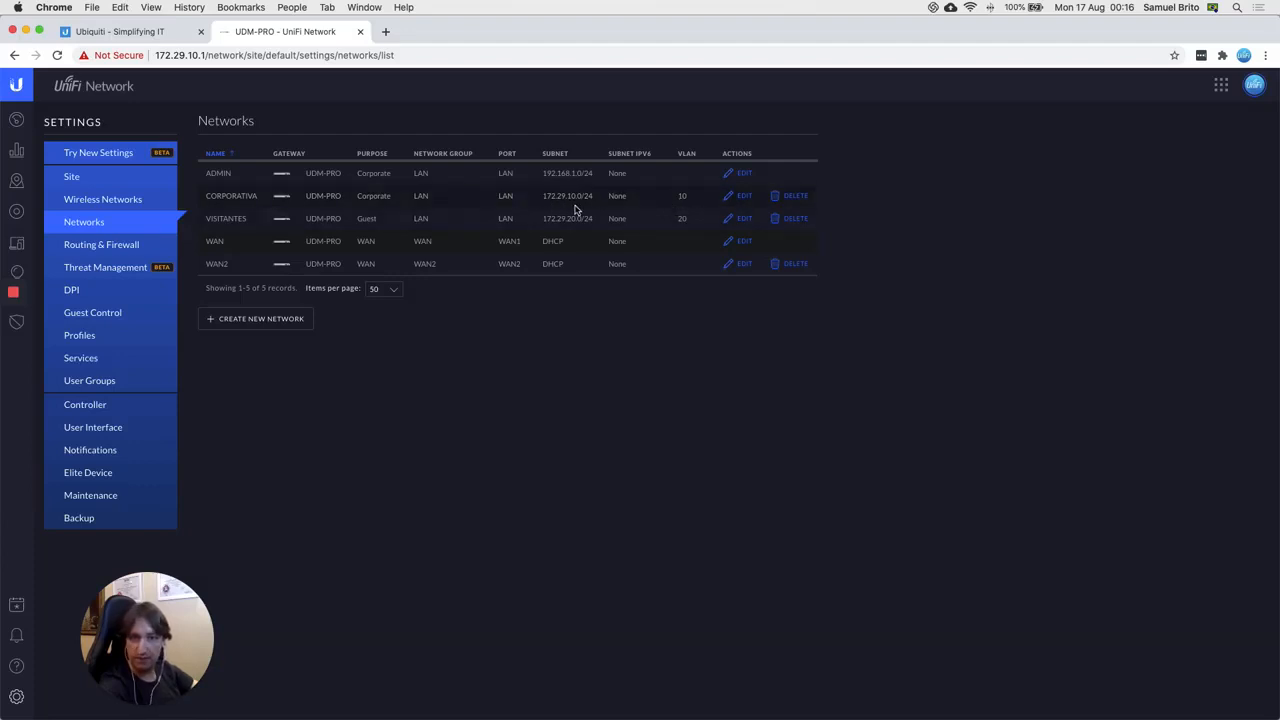
Step: Check the Wi-Fi connection details, then bring up the USW-L3-1-Topologia diagram in Preview
{"action": "left_click", "coordinate": [970, 8]}
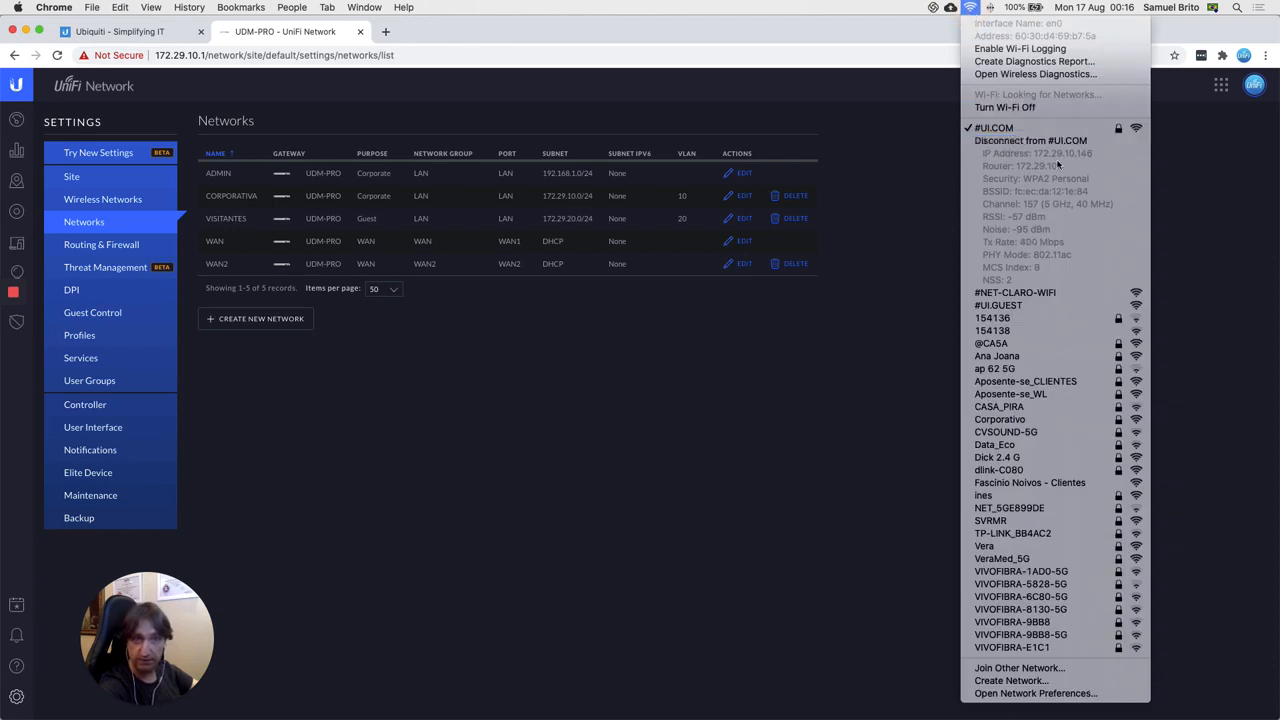
{"action": "left_click", "coordinate": [576, 344]}
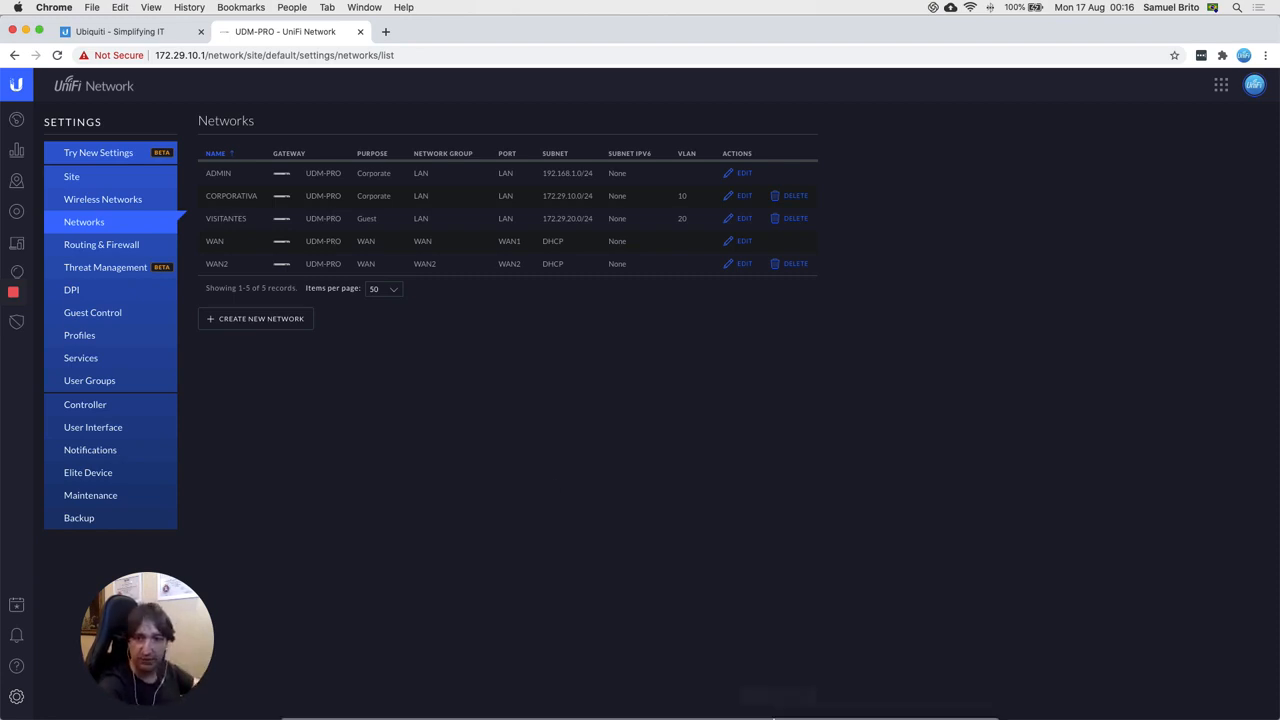
{"action": "mouse_move", "coordinate": [840, 712]}
{"action": "left_click", "coordinate": [920, 700]}
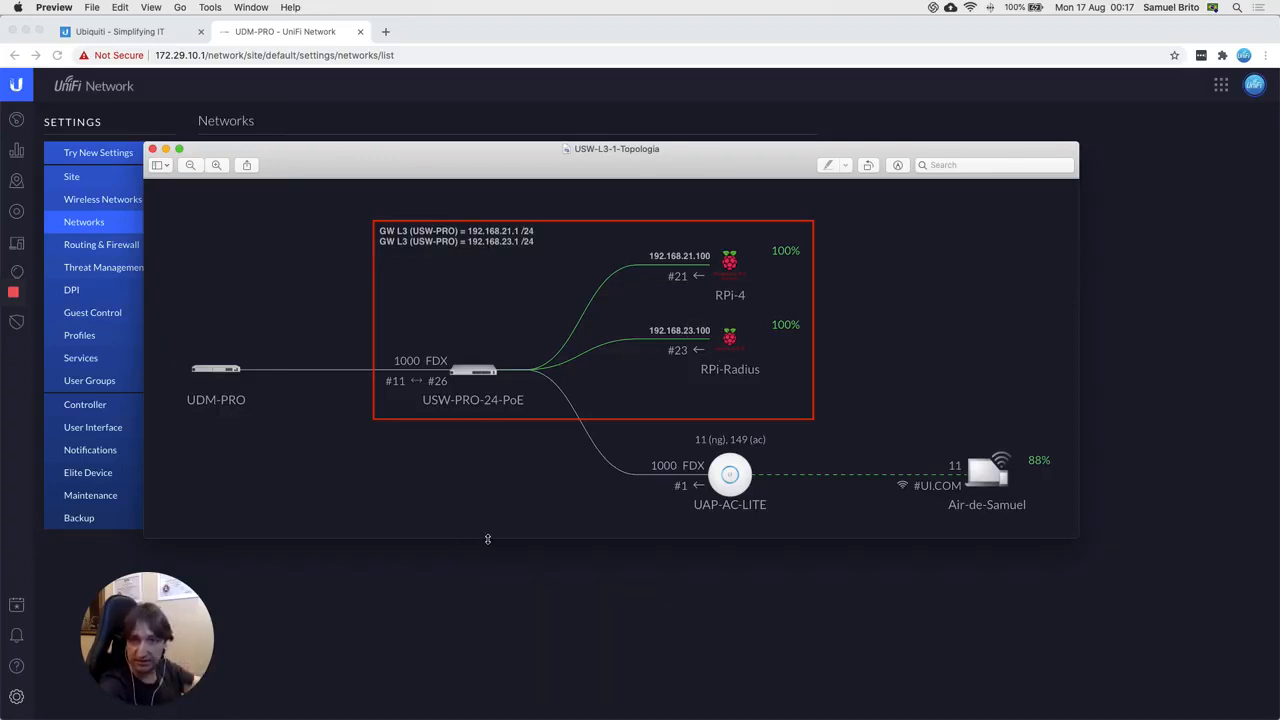
Step: Bring the Chrome Networks settings page back in front of the Preview diagram
{"action": "left_click", "coordinate": [489, 600]}
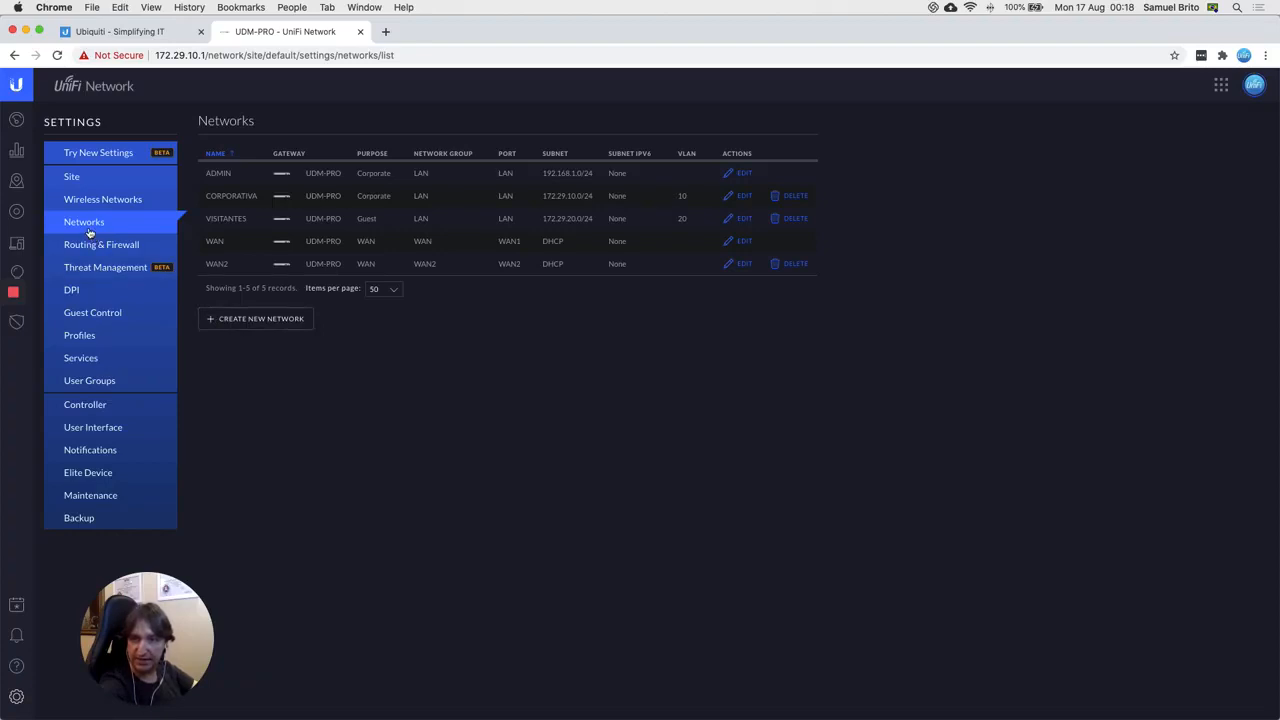
Step: Fill a new network with name SUBNET-21, VLAN 21 and gateway 192.168.21.1/24
{"action": "left_click", "coordinate": [262, 320]}
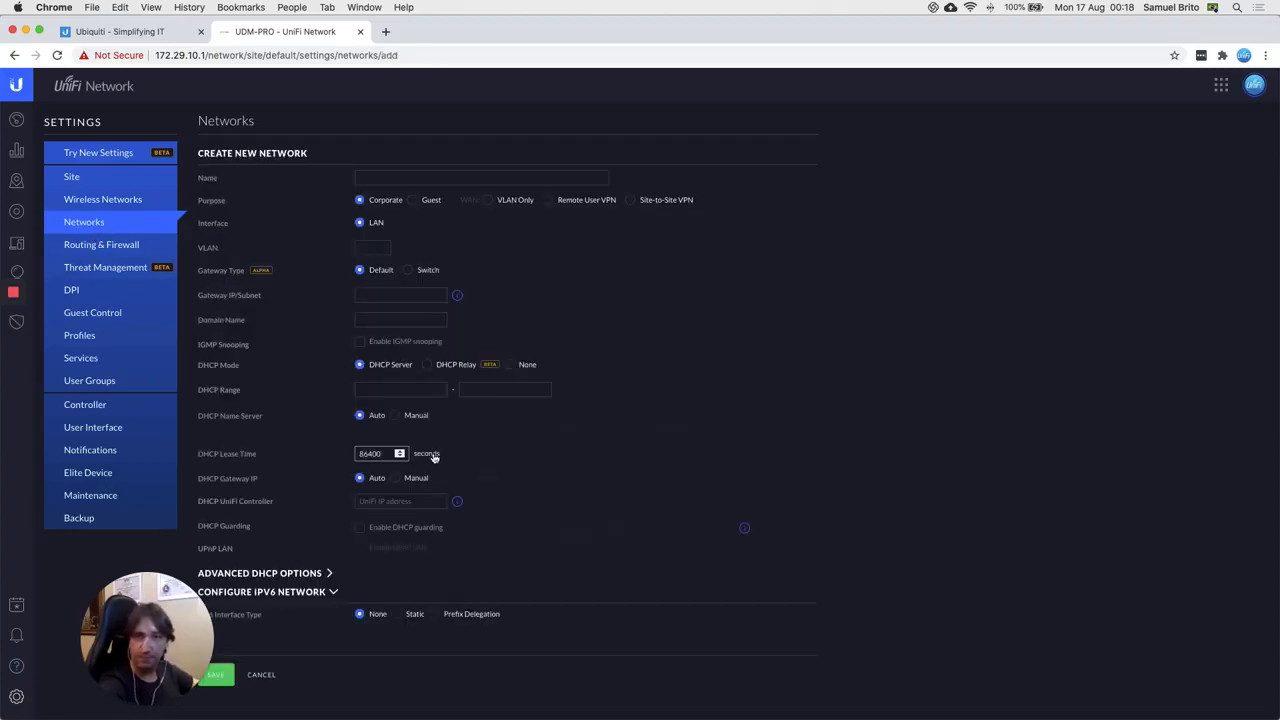
{"action": "left_click_drag", "start_coordinate": [717, 559], "coordinate": [1146, 476]}
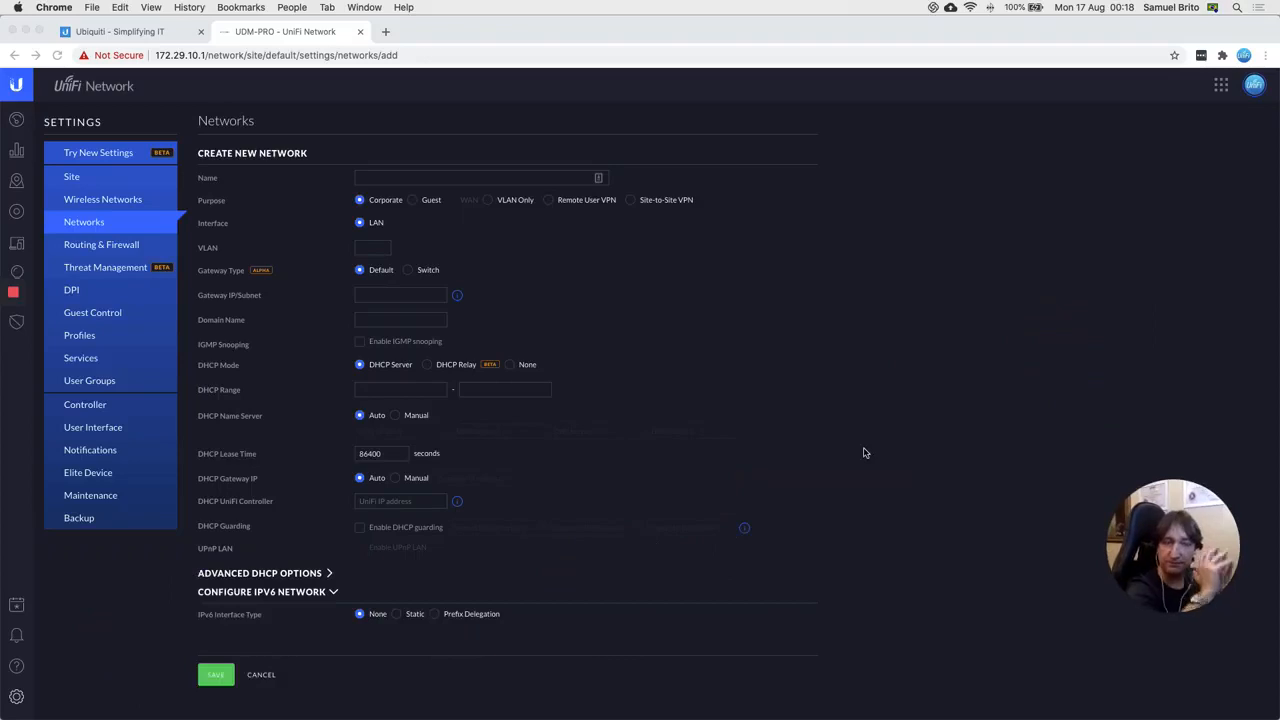
{"action": "left_click", "coordinate": [405, 182]}
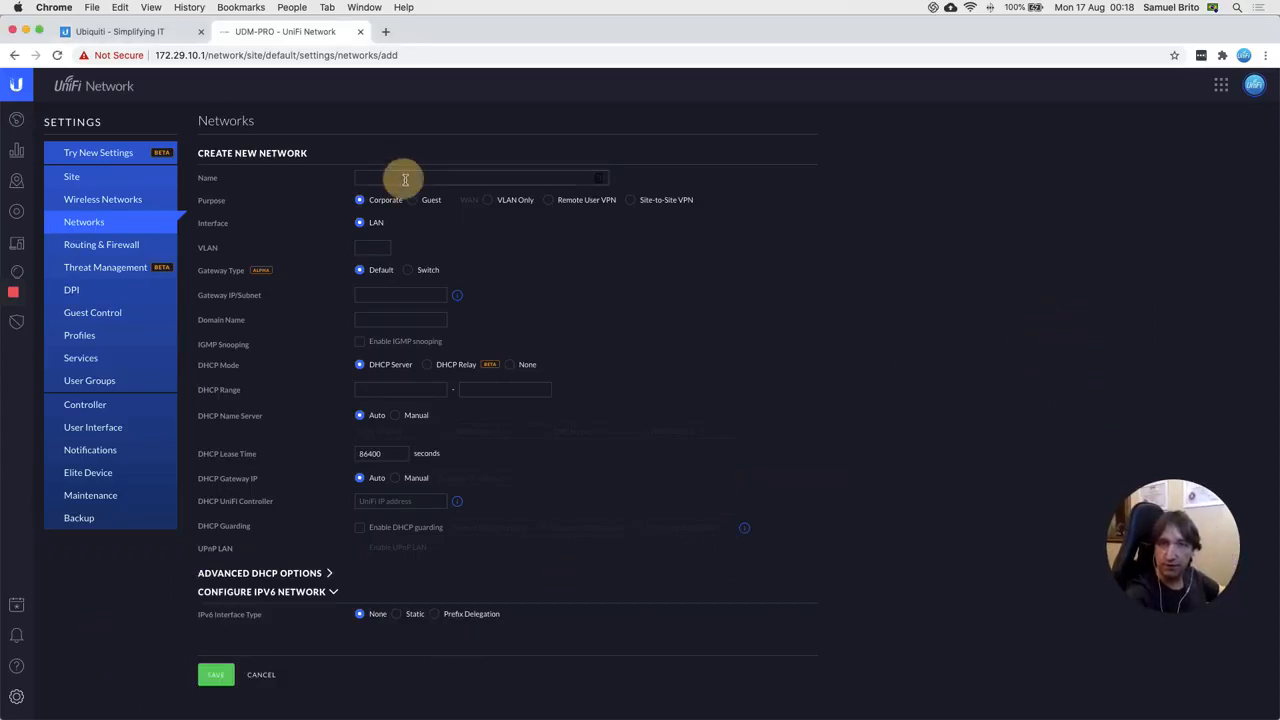
{"action": "type", "text": "SUBNET-21"}
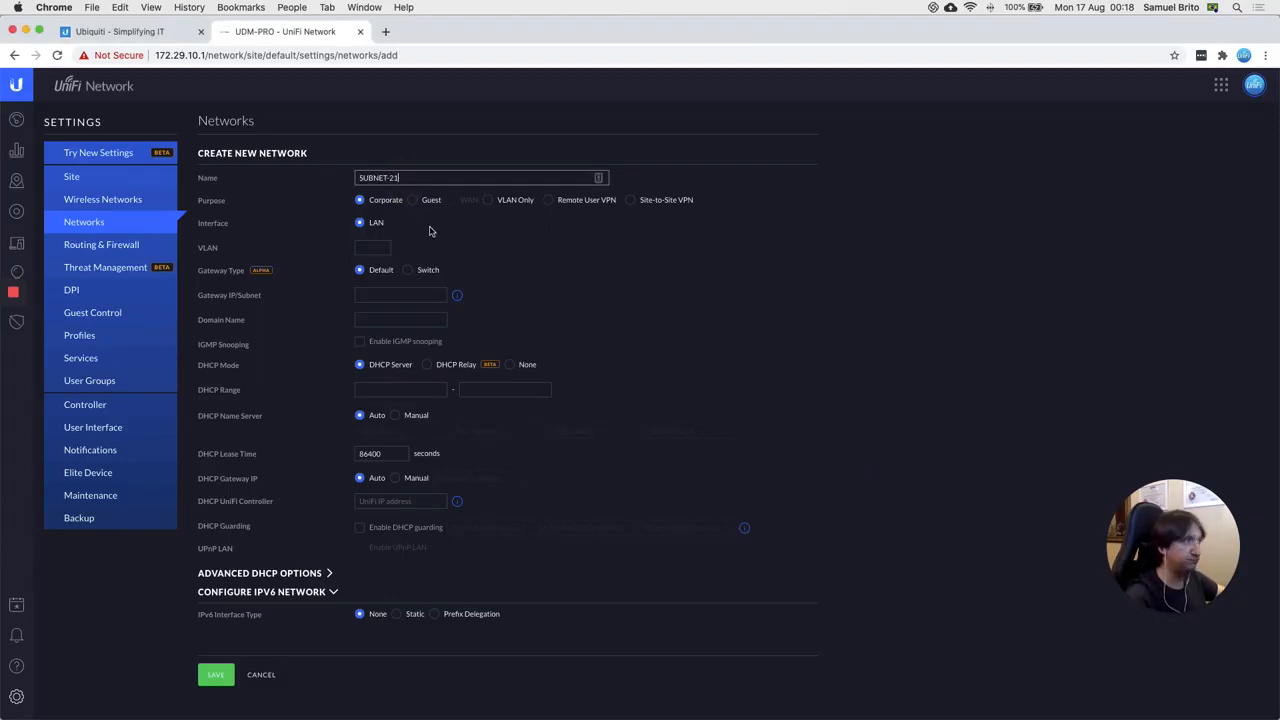
{"action": "left_click", "coordinate": [367, 247]}
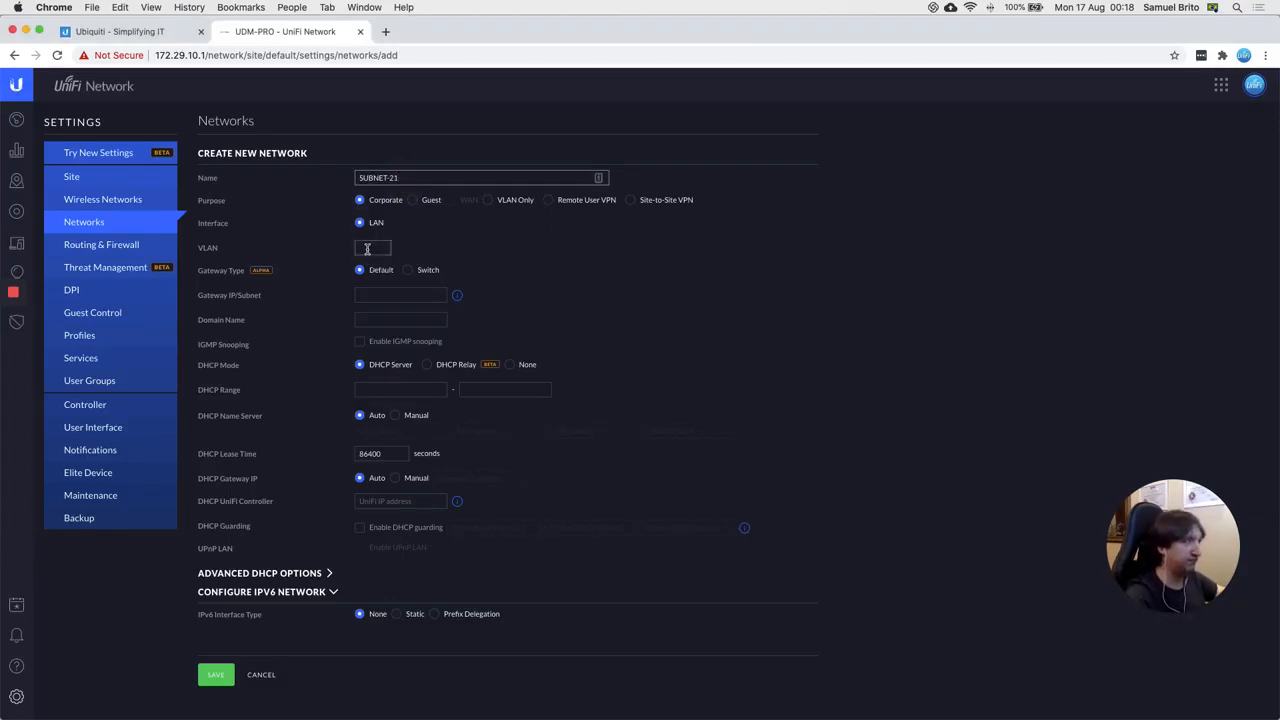
{"action": "type", "text": "21"}
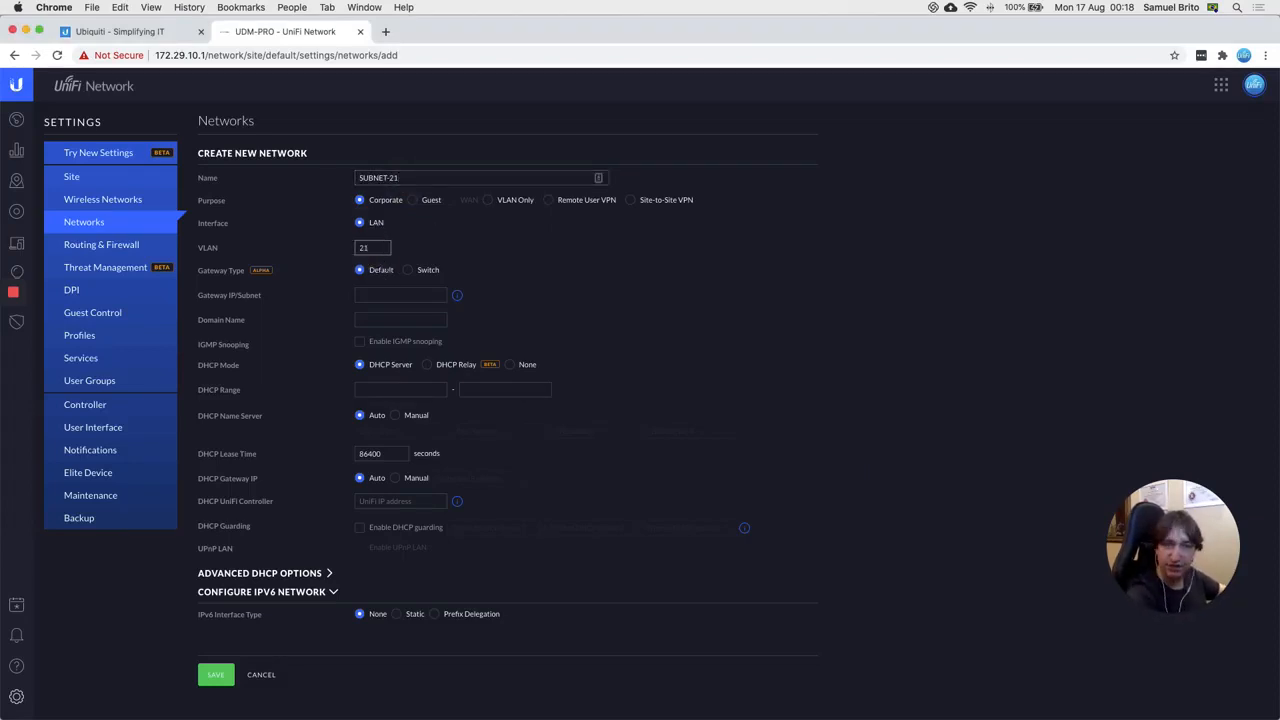
{"action": "left_click", "coordinate": [382, 295]}
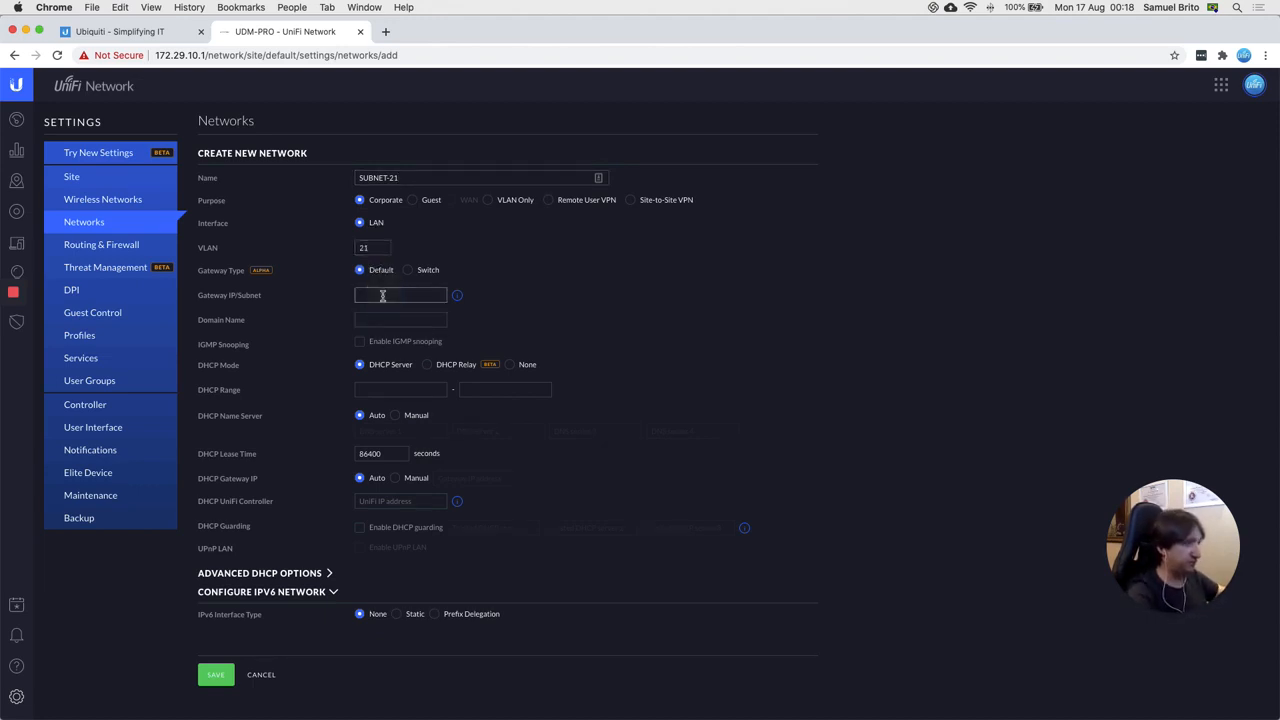
{"action": "type", "text": "192.168.21.1"}
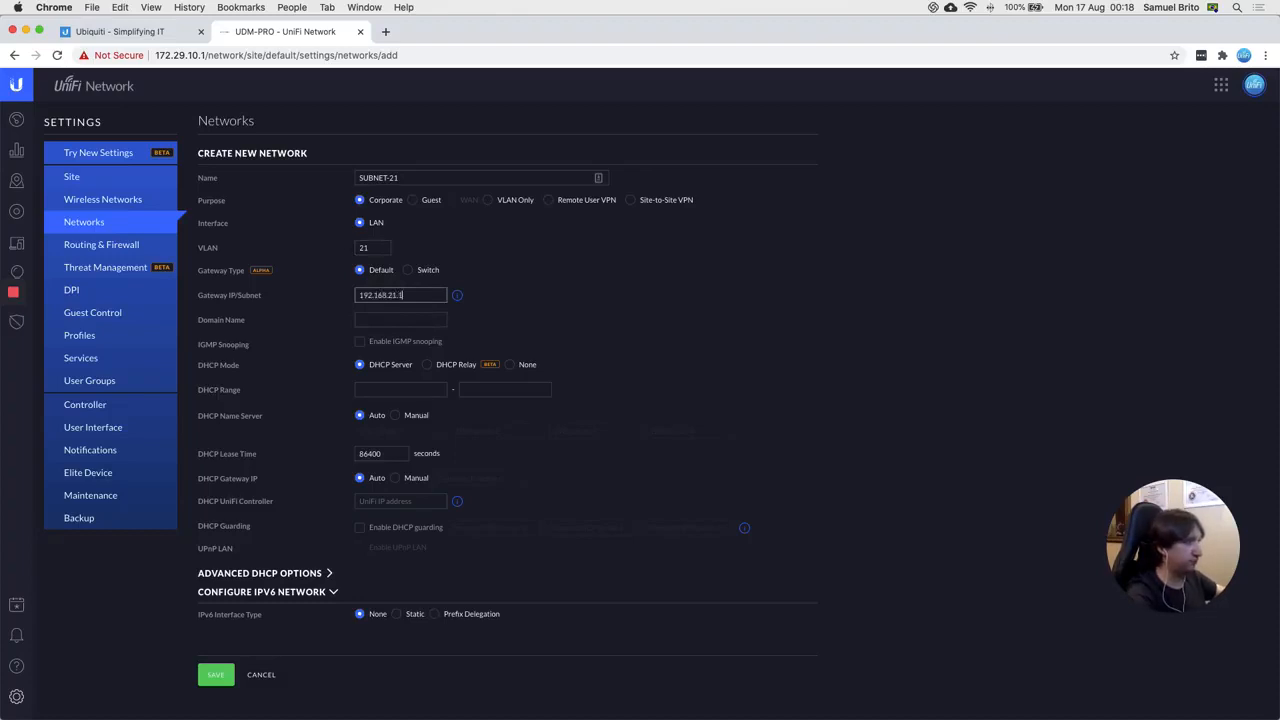
{"action": "type", "text": "/24"}
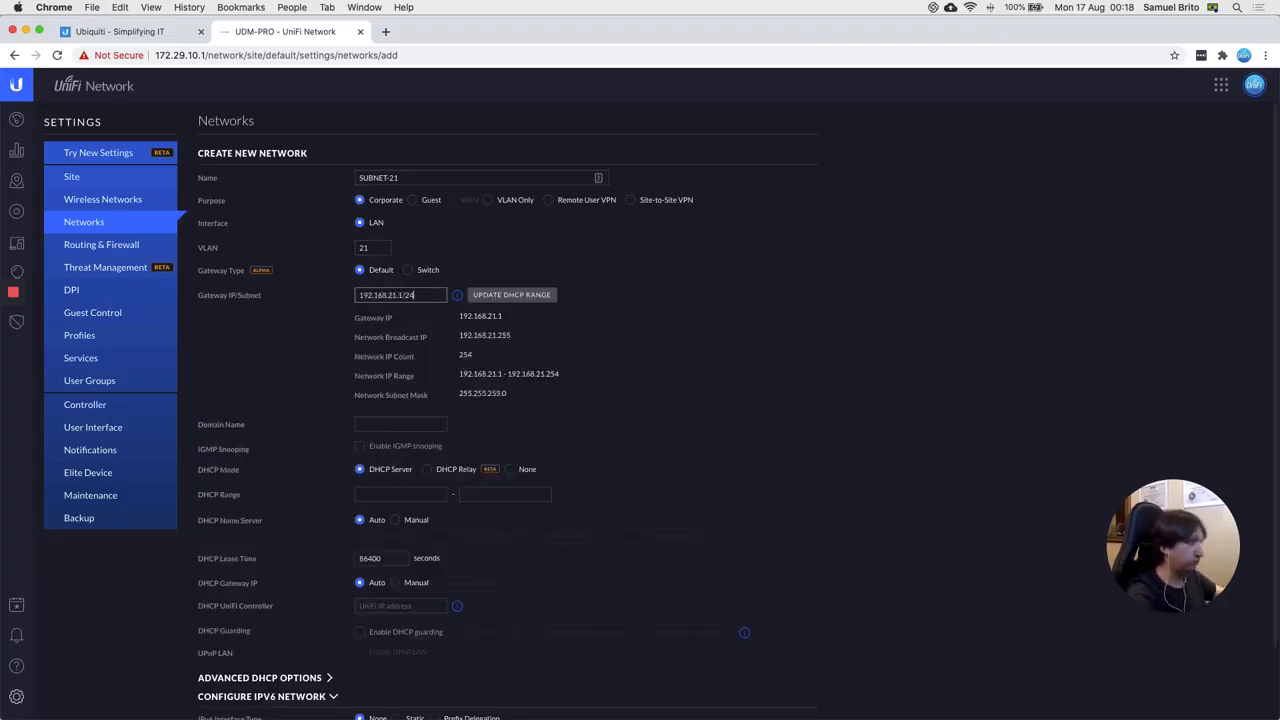
Step: Auto-fill the SUBNET-21 DHCP range from the subnet as 192.168.21.6–192.168.21.254
{"action": "left_click", "coordinate": [498, 297]}
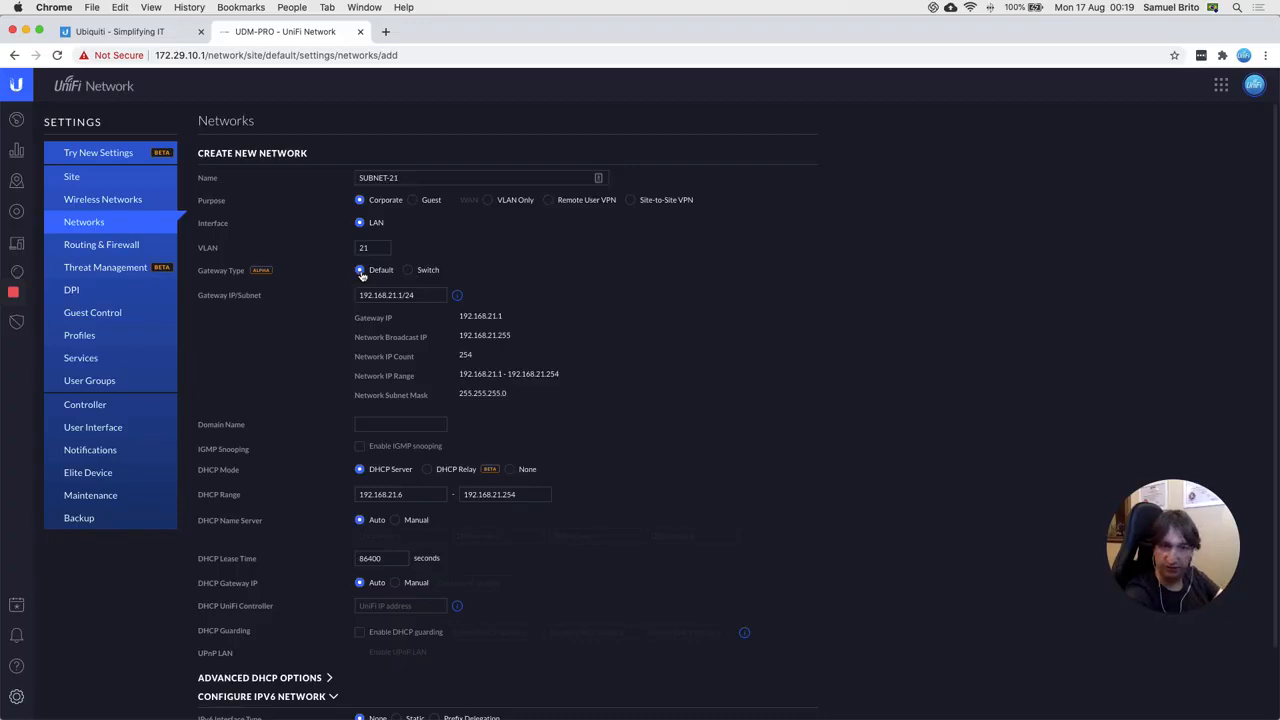
Step: Set SUBNET-21's gateway type to Switch with USW-PRO-24-PoE as the gateway
{"action": "left_click", "coordinate": [408, 272]}
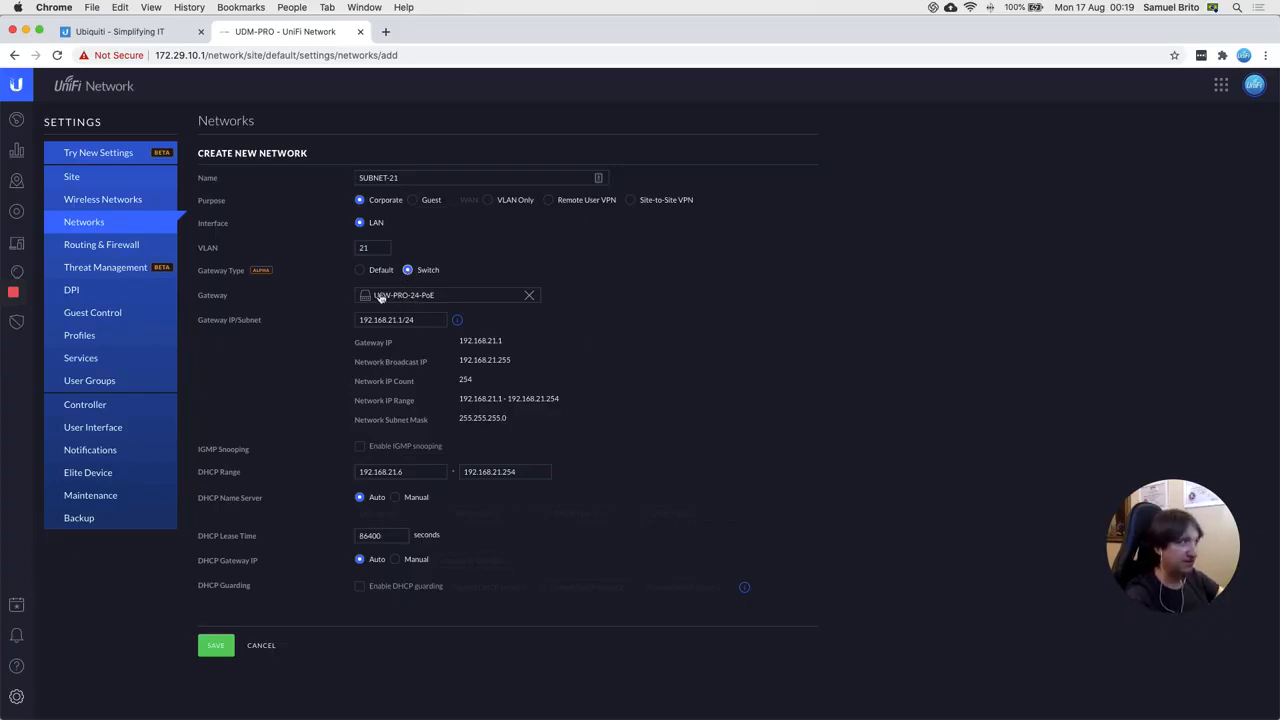
{"action": "left_click", "coordinate": [430, 293]}
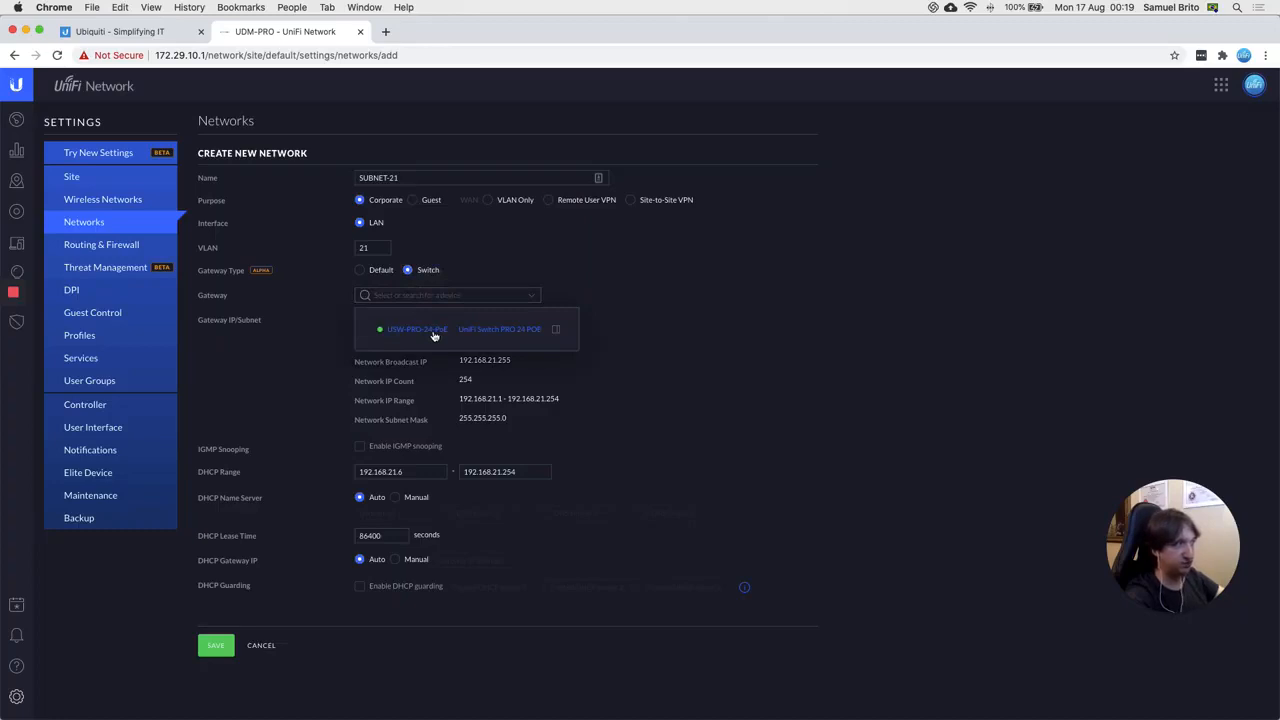
{"action": "left_click", "coordinate": [434, 335]}
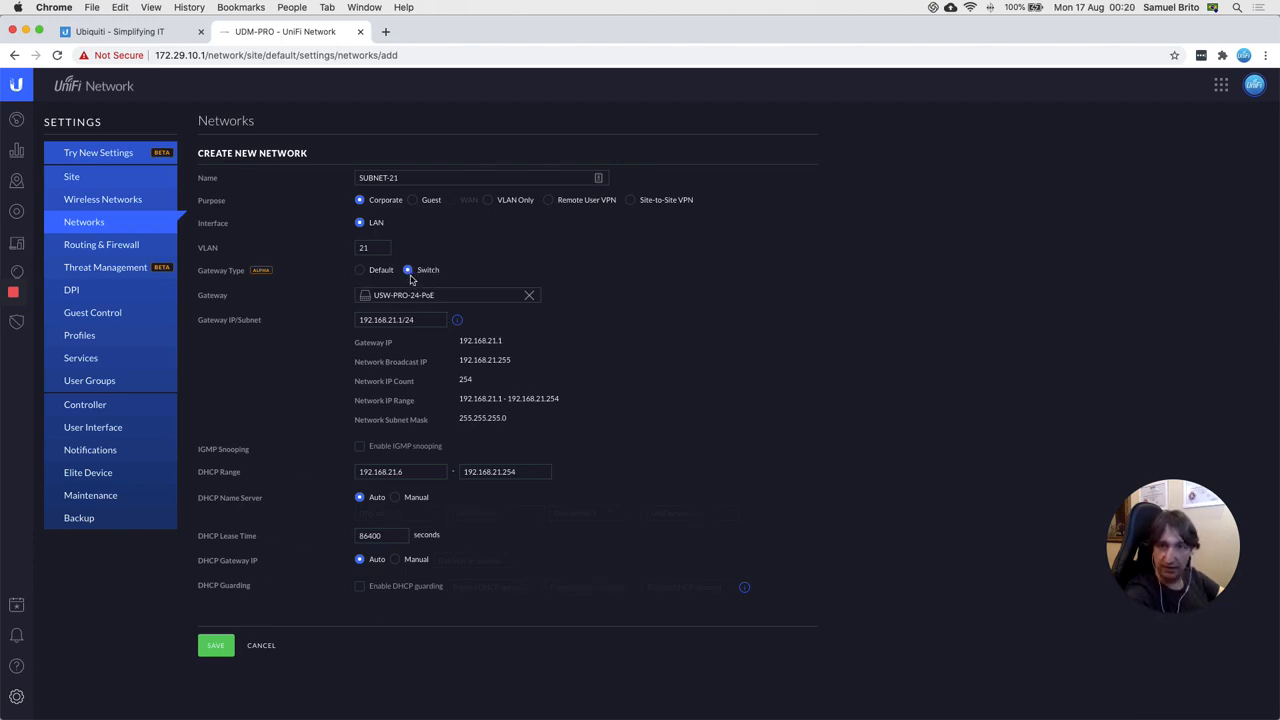
{"action": "left_click", "coordinate": [365, 321]}
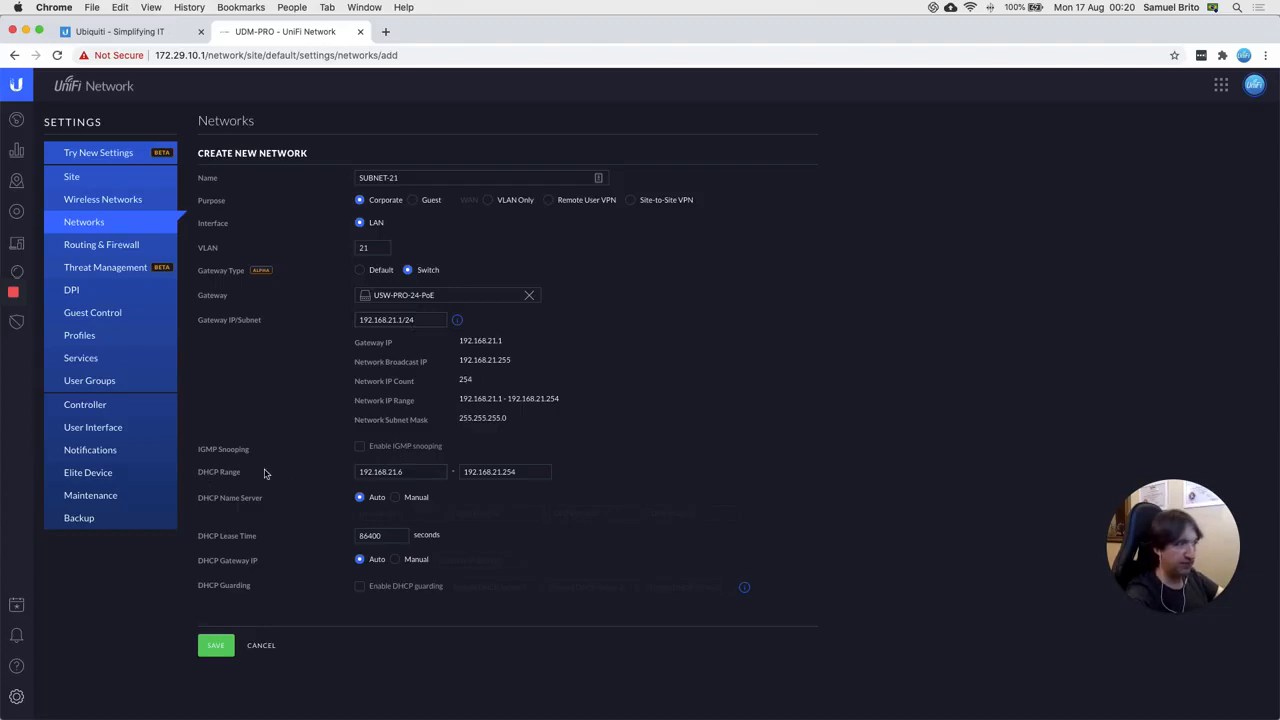
Step: Change the SUBNET-21 DHCP start to 192.168.21.100 and the end to 192.168.21.200
{"action": "left_click", "coordinate": [420, 472]}
{"action": "key", "text": "BackSpace"}
{"action": "type", "text": "100"}
{"action": "key", "text": "Tab"}
{"action": "key", "text": "Right"}
{"action": "key", "text": "BackSpace"}
{"action": "key", "text": "BackSpace"}
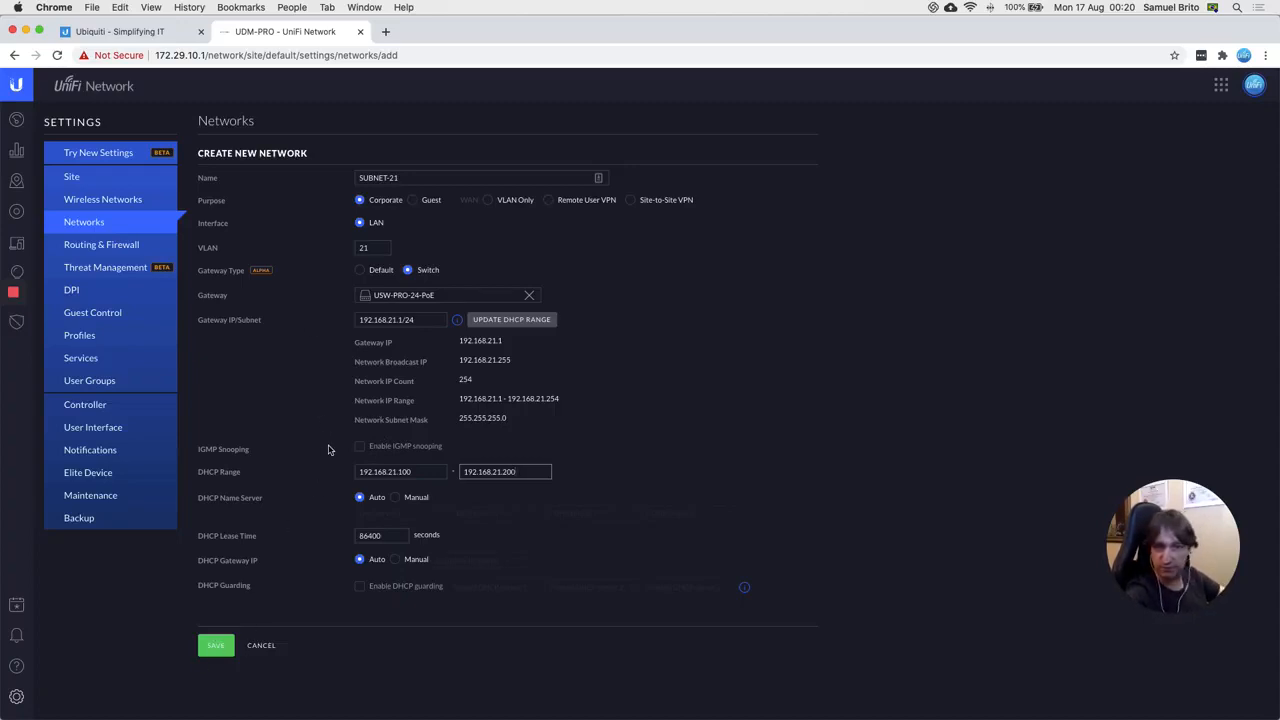
Step: Save the new SUBNET-21 network on VLAN 21 with USW-PRO-24-PoE as its gateway
{"action": "left_click", "coordinate": [216, 645]}
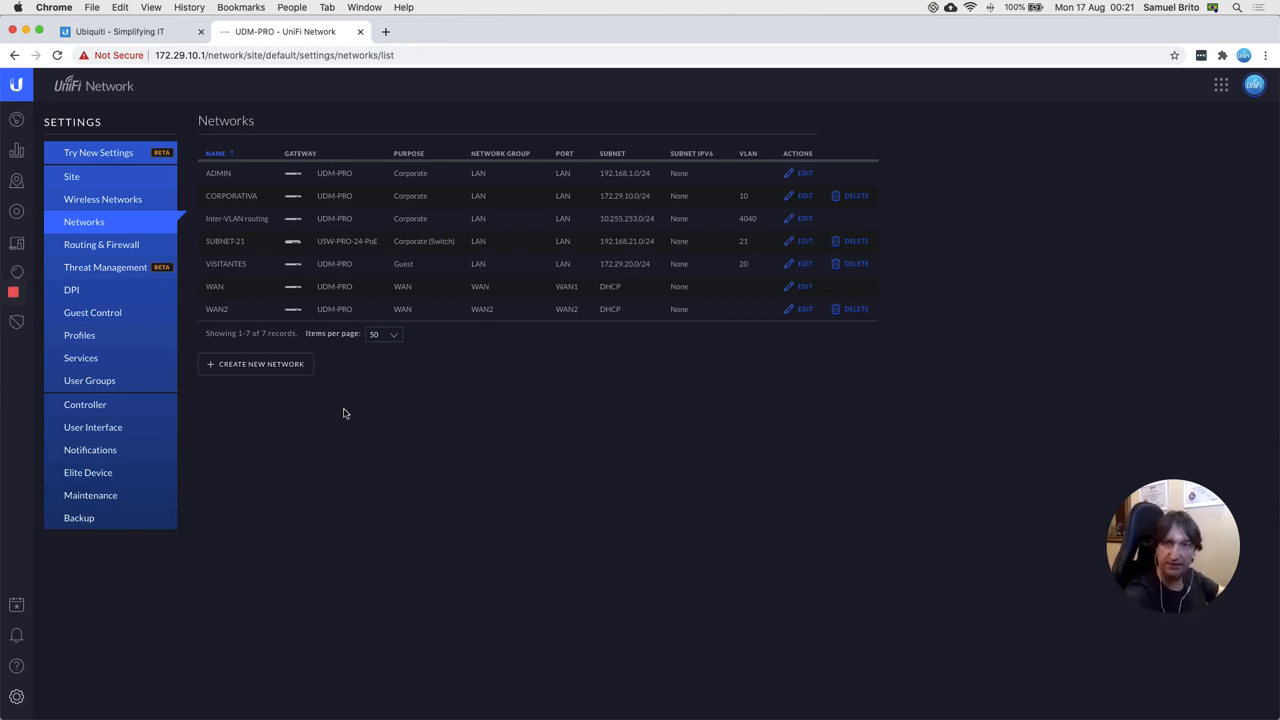
Step: Start a new network named SUBNET-23 with gateway type Switch at 192.168.23.1/24
{"action": "left_click", "coordinate": [245, 364]}
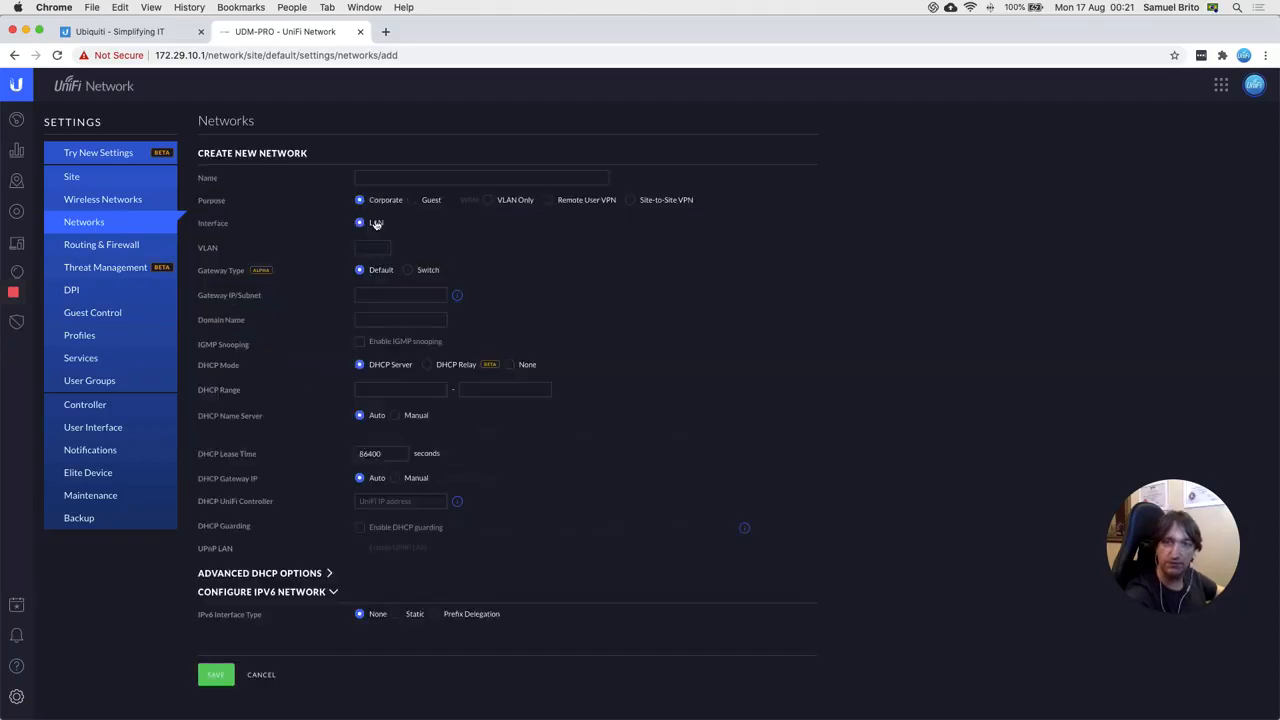
{"action": "left_click", "coordinate": [408, 179]}
{"action": "type", "text": "SUBNET-23"}
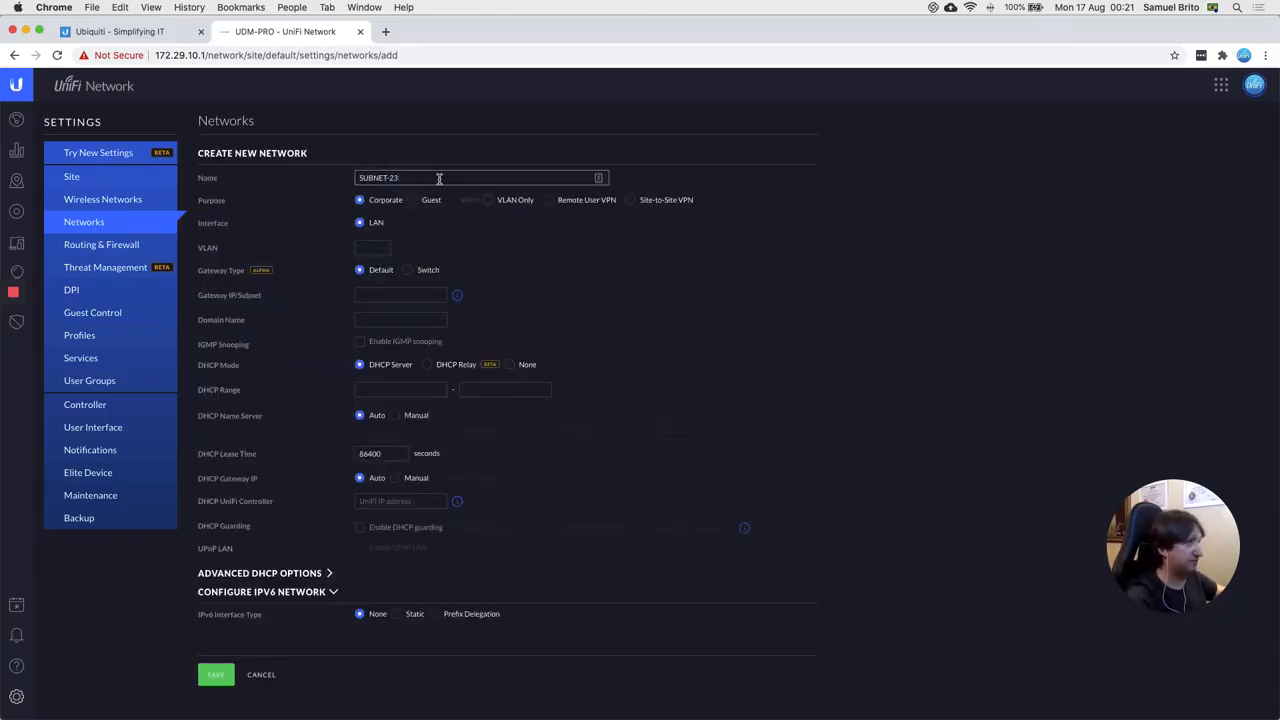
{"action": "left_click", "coordinate": [372, 247]}
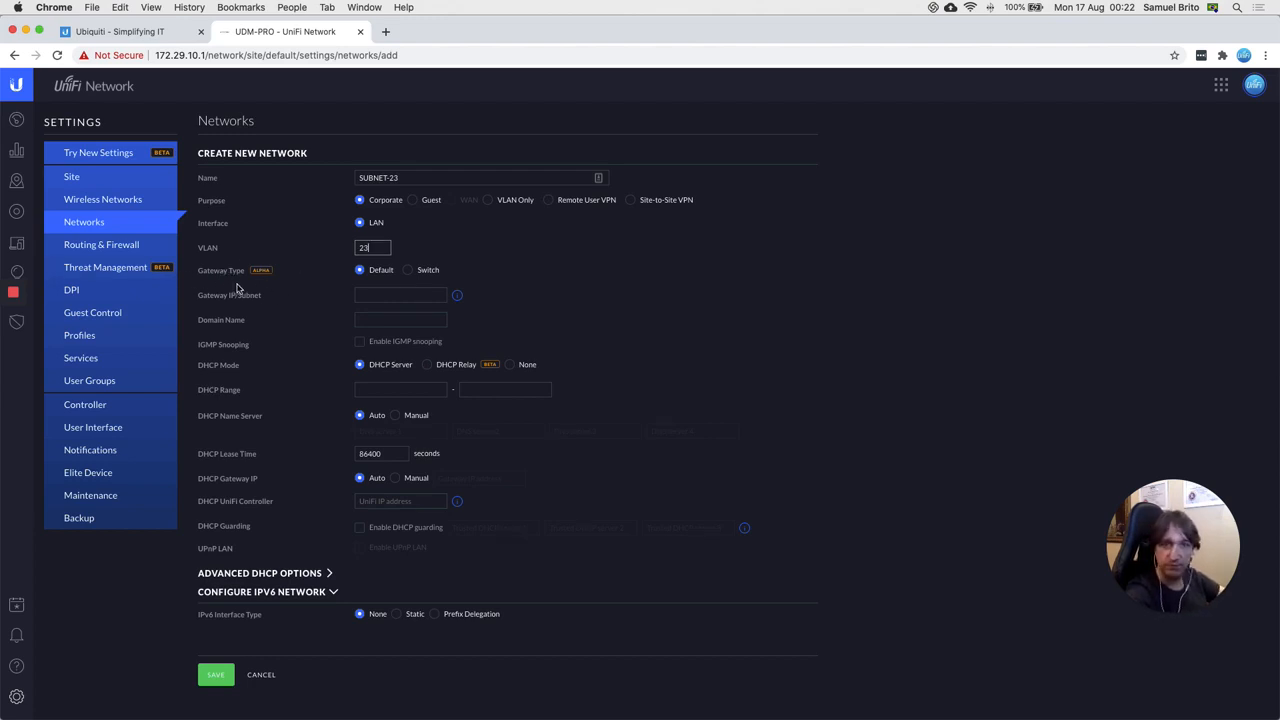
{"action": "left_click", "coordinate": [408, 274]}
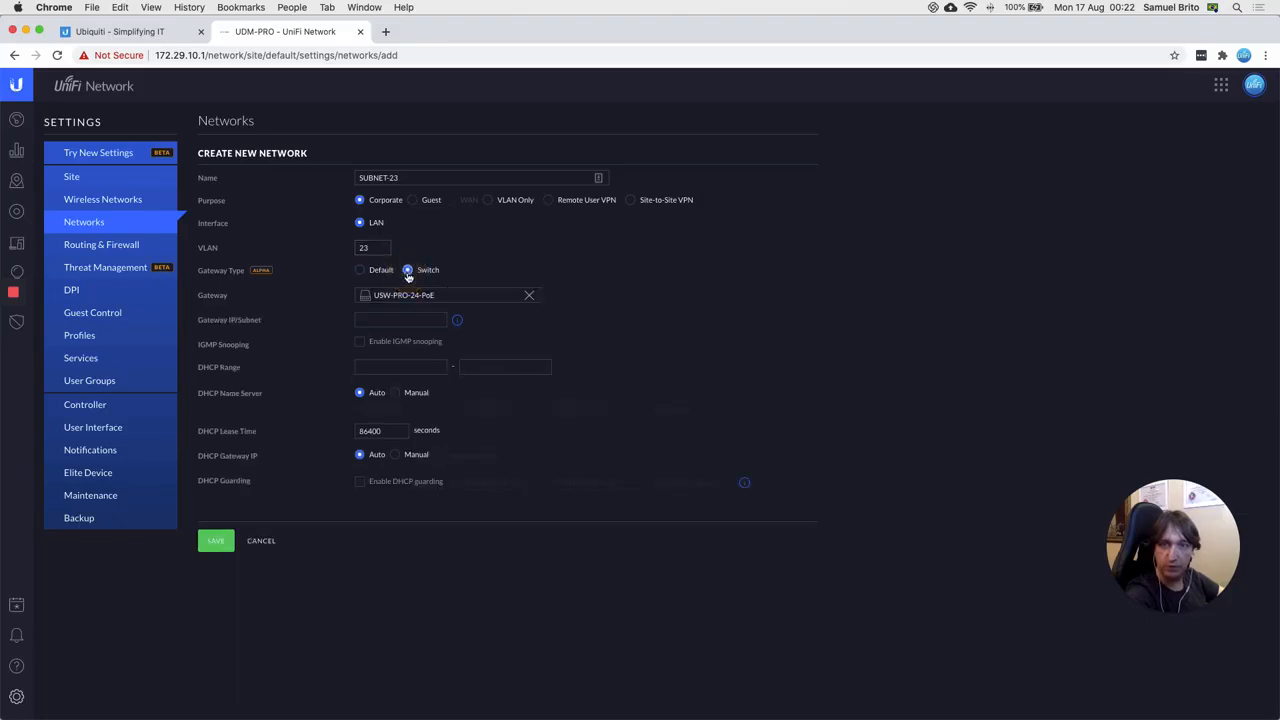
{"action": "left_click", "coordinate": [401, 320]}
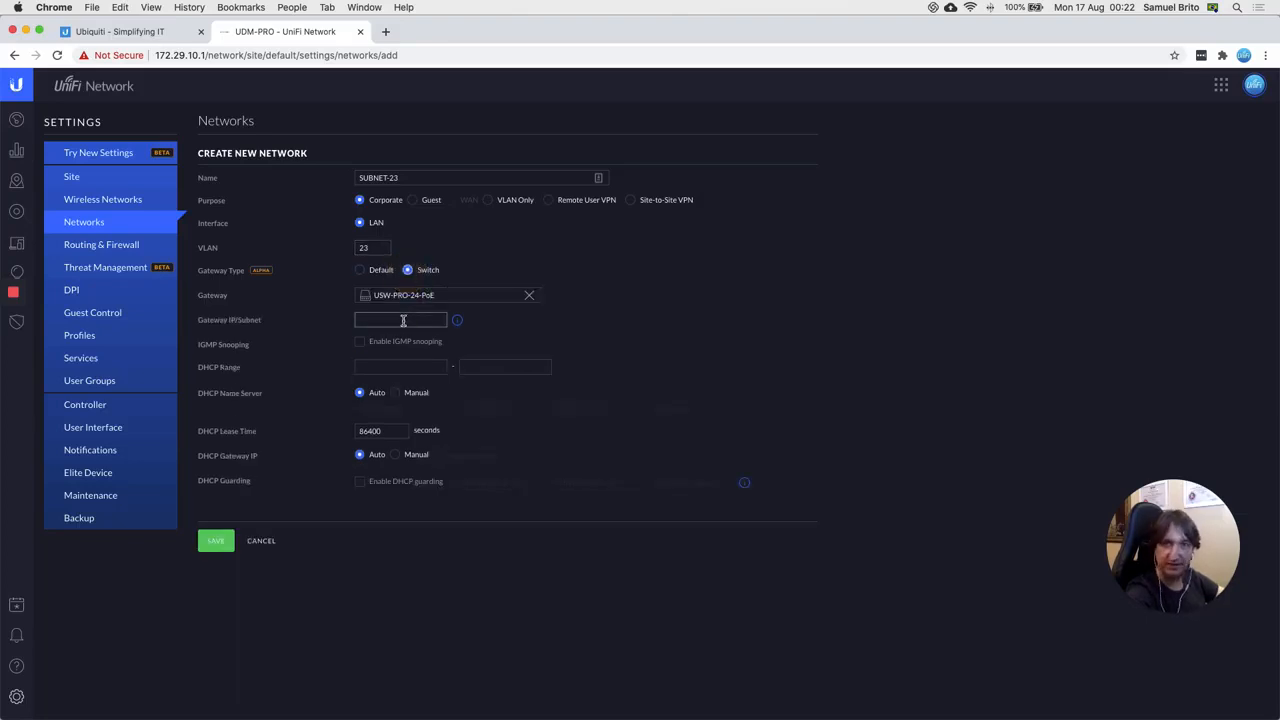
{"action": "type", "text": "192"}
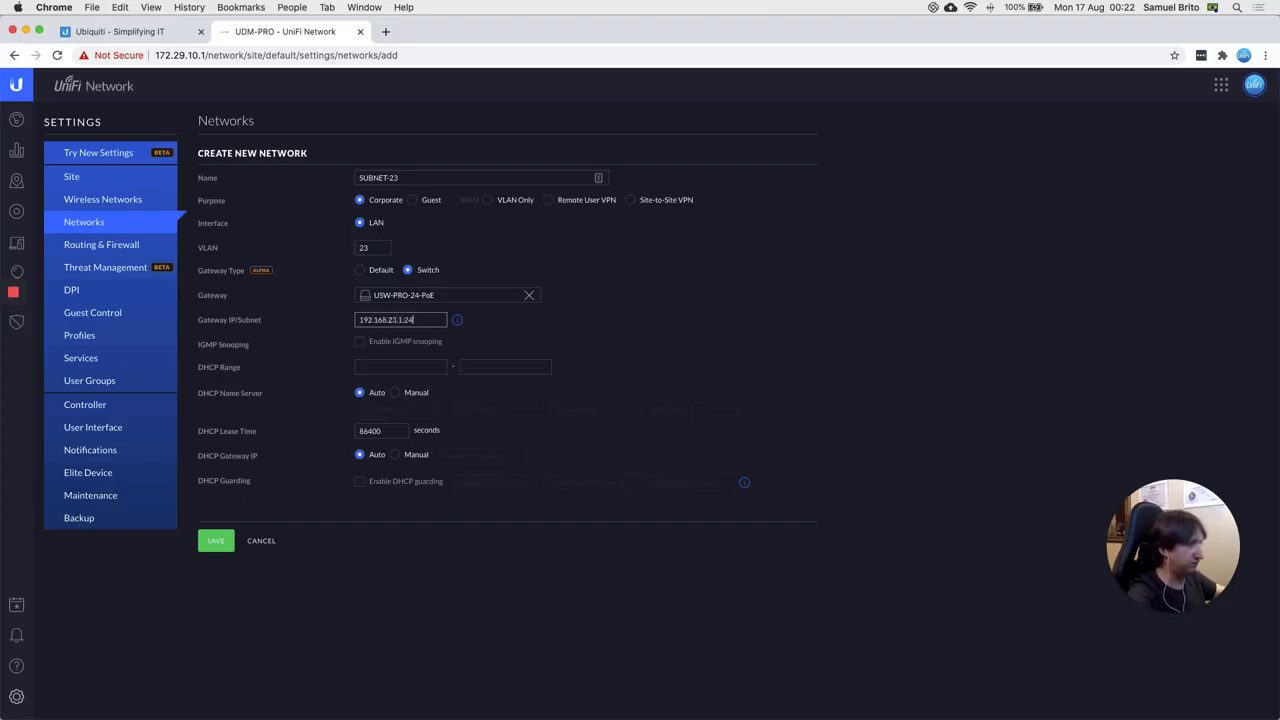
{"action": "type", "text": ".168.23.1/24"}
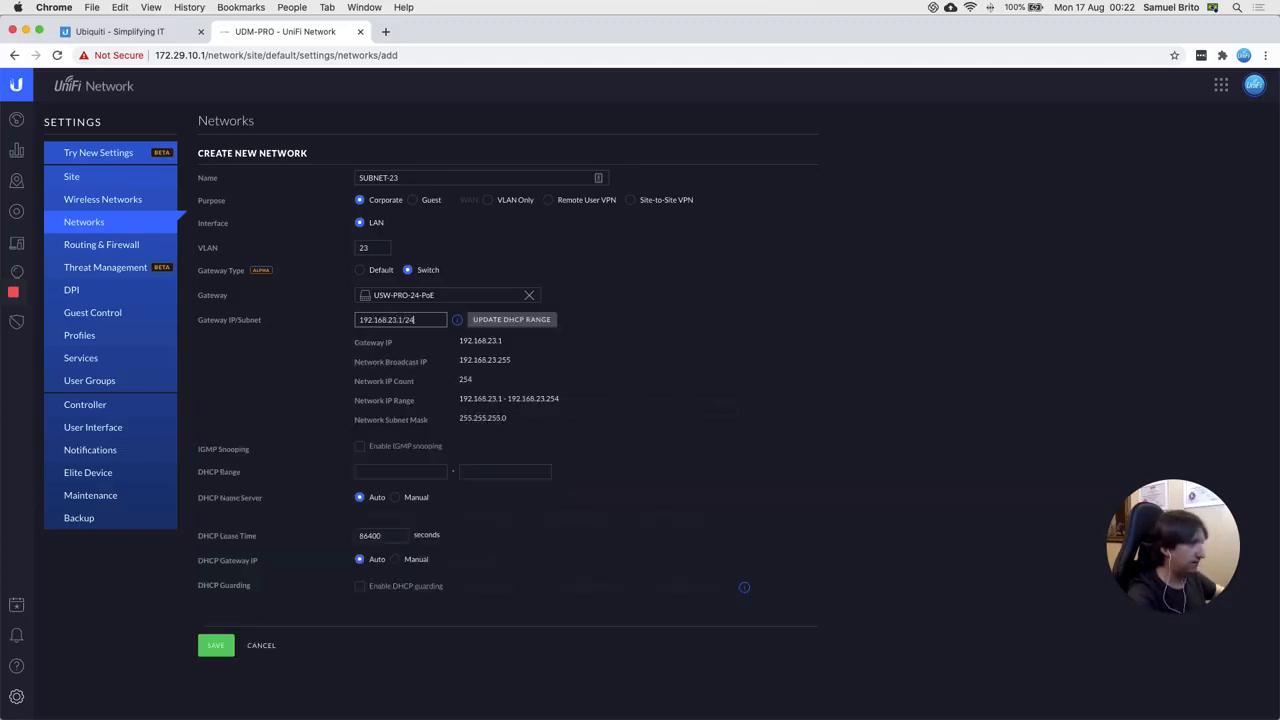
Step: Set the SUBNET-23 DHCP range to 192.168.23.100–192.168.23.200 and save the network
{"action": "left_click", "coordinate": [512, 319]}
{"action": "left_click", "coordinate": [414, 471]}
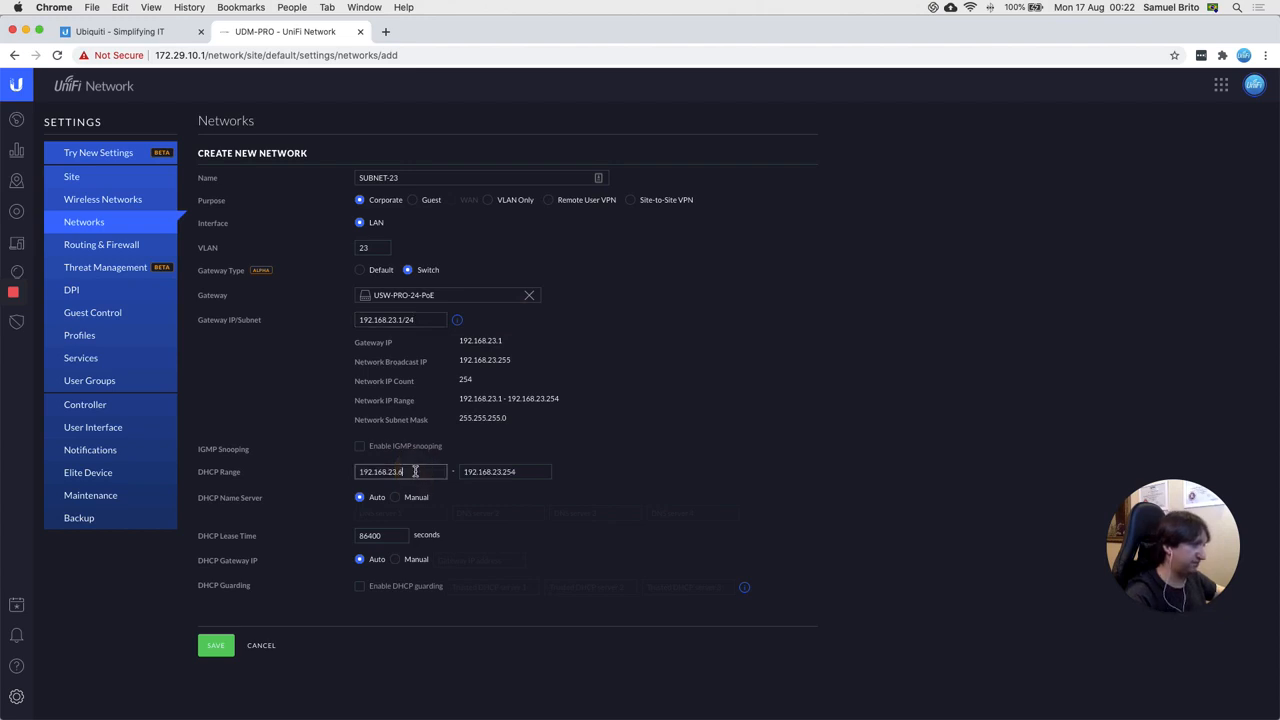
{"action": "key", "text": "BackSpace"}
{"action": "type", "text": "100"}
{"action": "key", "text": "Tab"}
{"action": "key", "text": "Right"}
{"action": "key", "text": "BackSpace"}
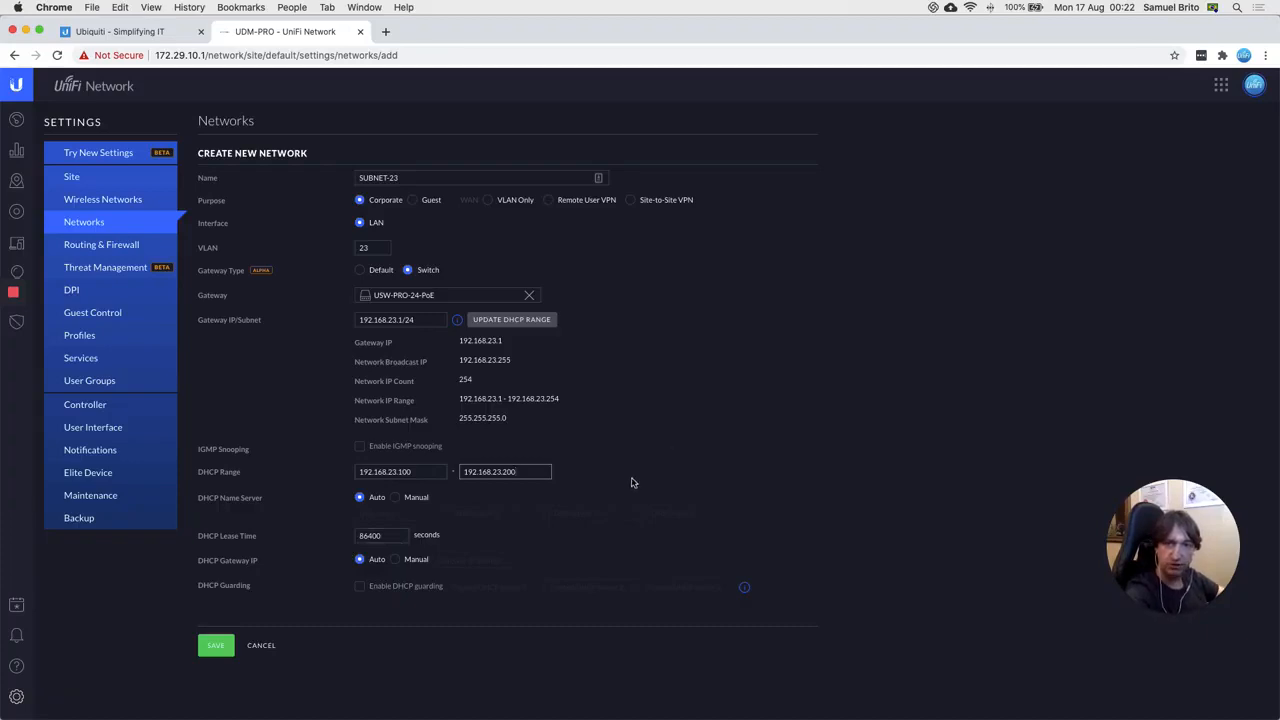
{"action": "left_click", "coordinate": [220, 647]}
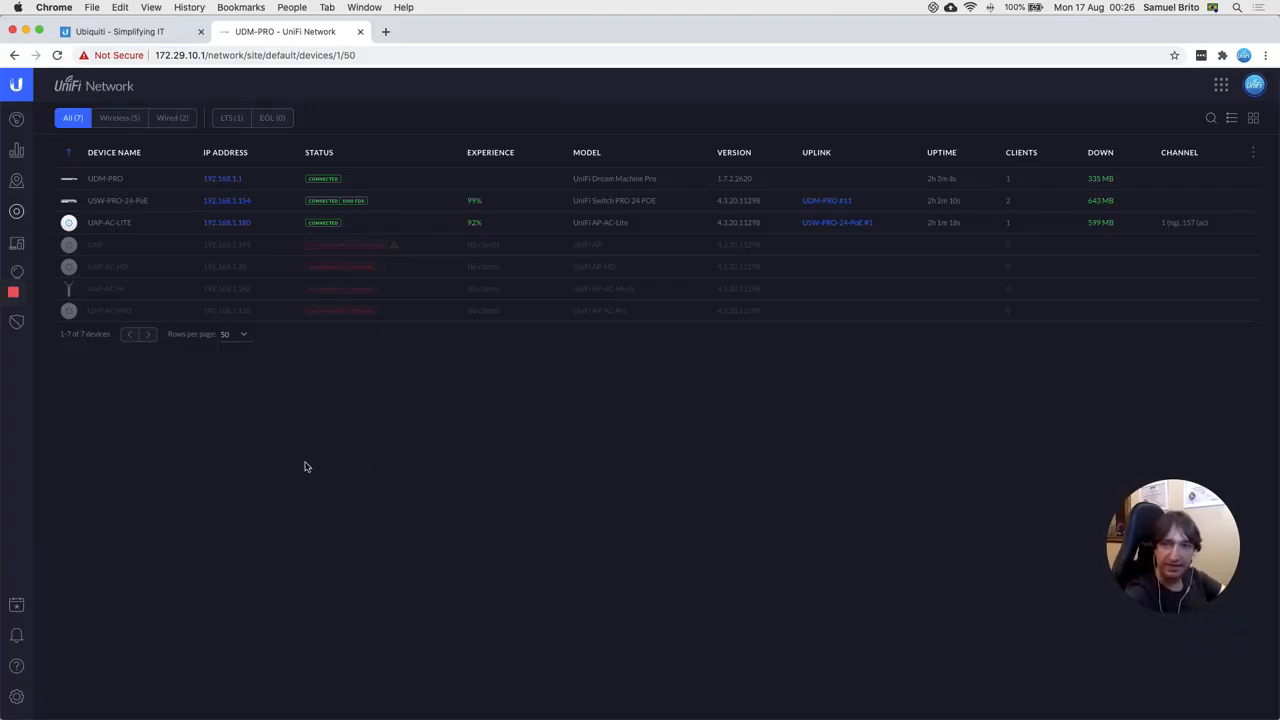
Step: Open the USW-PRO-24-PoE switch details and edit Port 21, which uses the All profile
{"action": "left_click", "coordinate": [117, 208]}
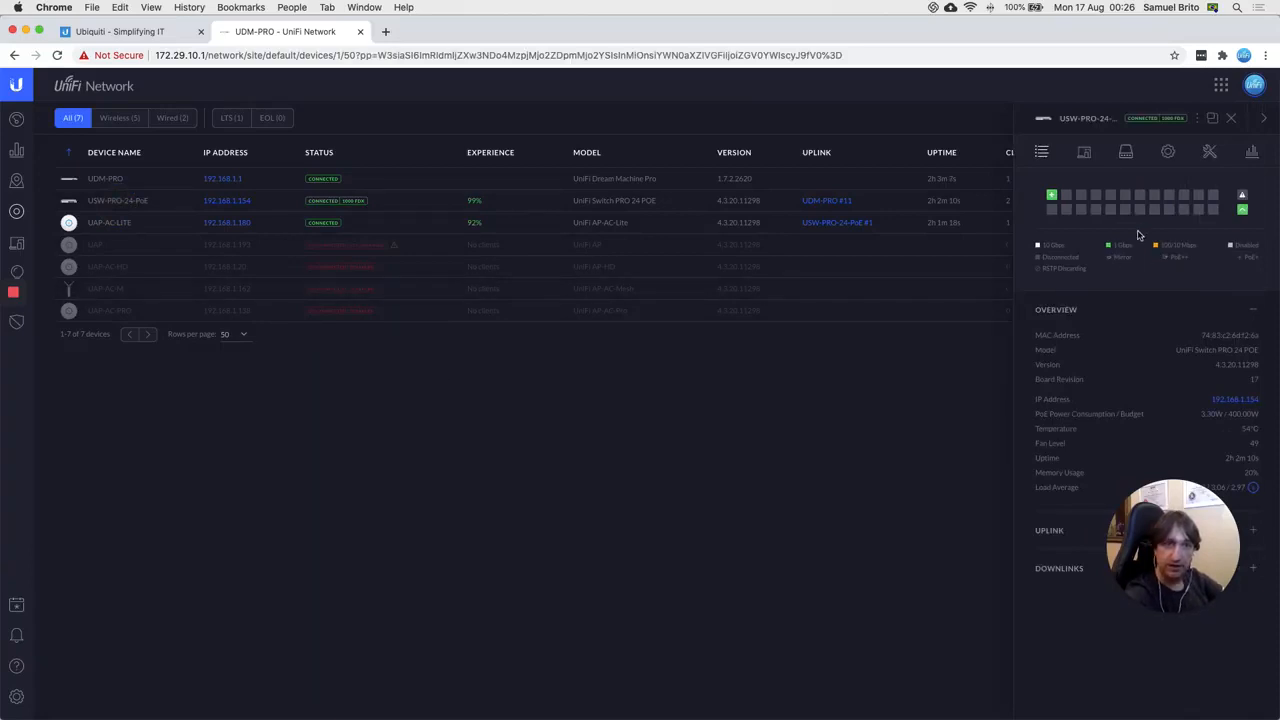
{"action": "mouse_move", "coordinate": [1199, 201]}
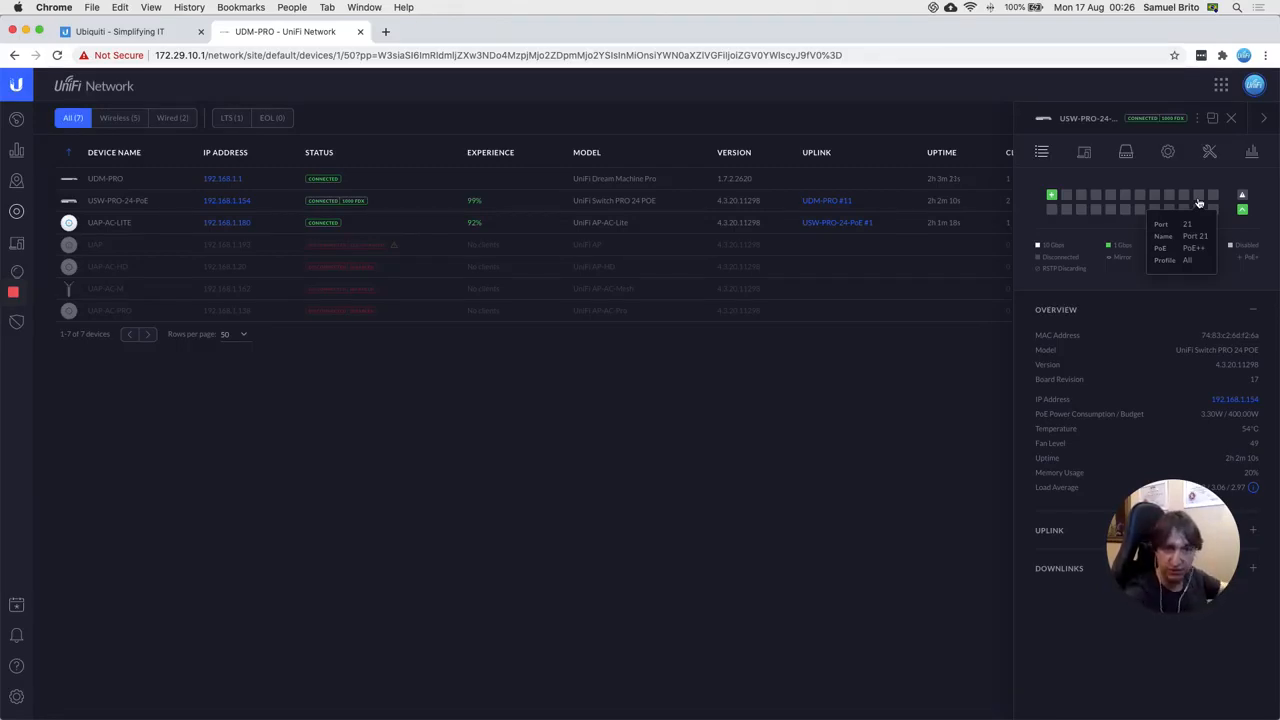
{"action": "left_click", "coordinate": [1199, 196]}
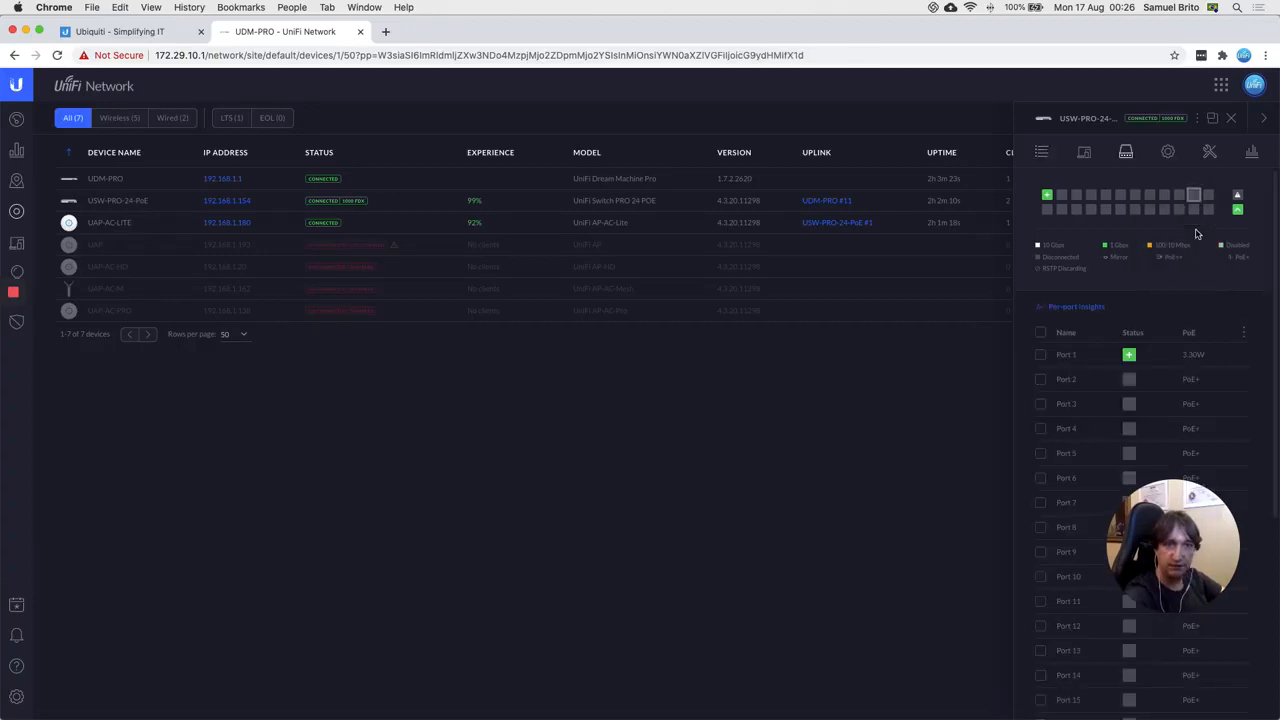
{"action": "left_click_drag", "start_coordinate": [1156, 535], "coordinate": [876, 591]}
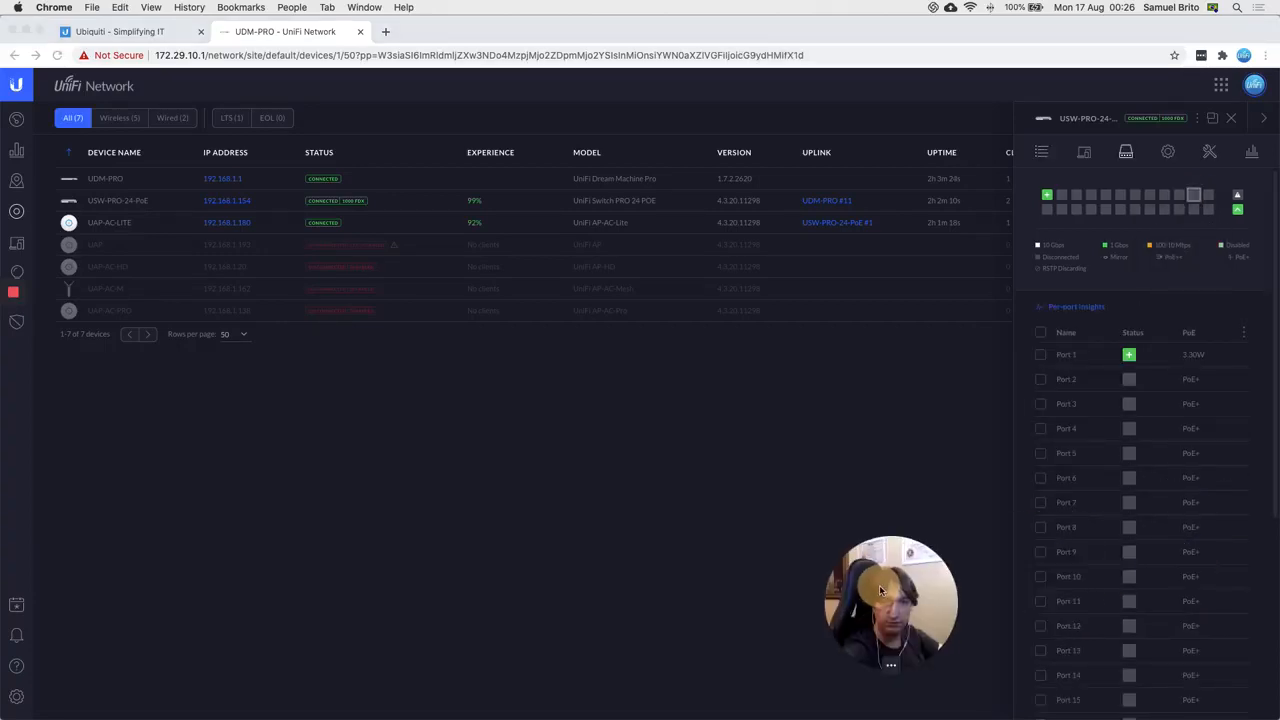
{"action": "scroll", "coordinate": [1100, 547], "scroll_direction": "down", "scroll_amount": 5}
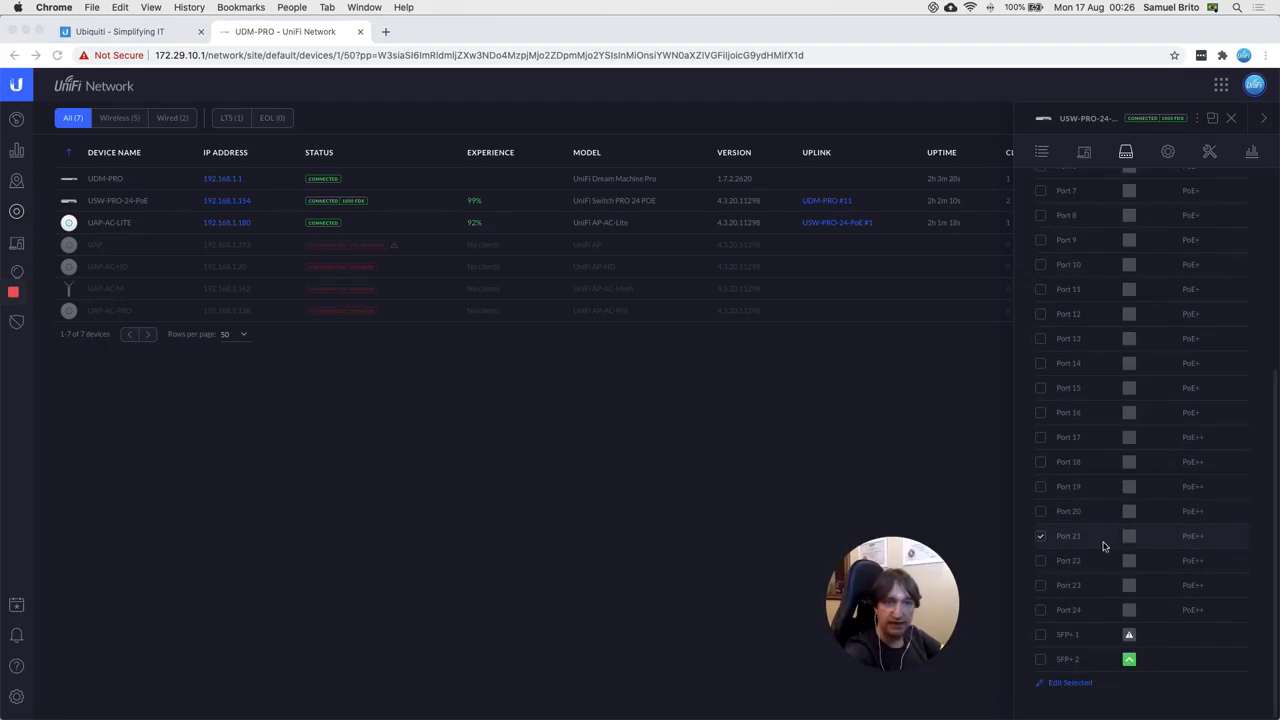
{"action": "left_click", "coordinate": [1237, 546]}
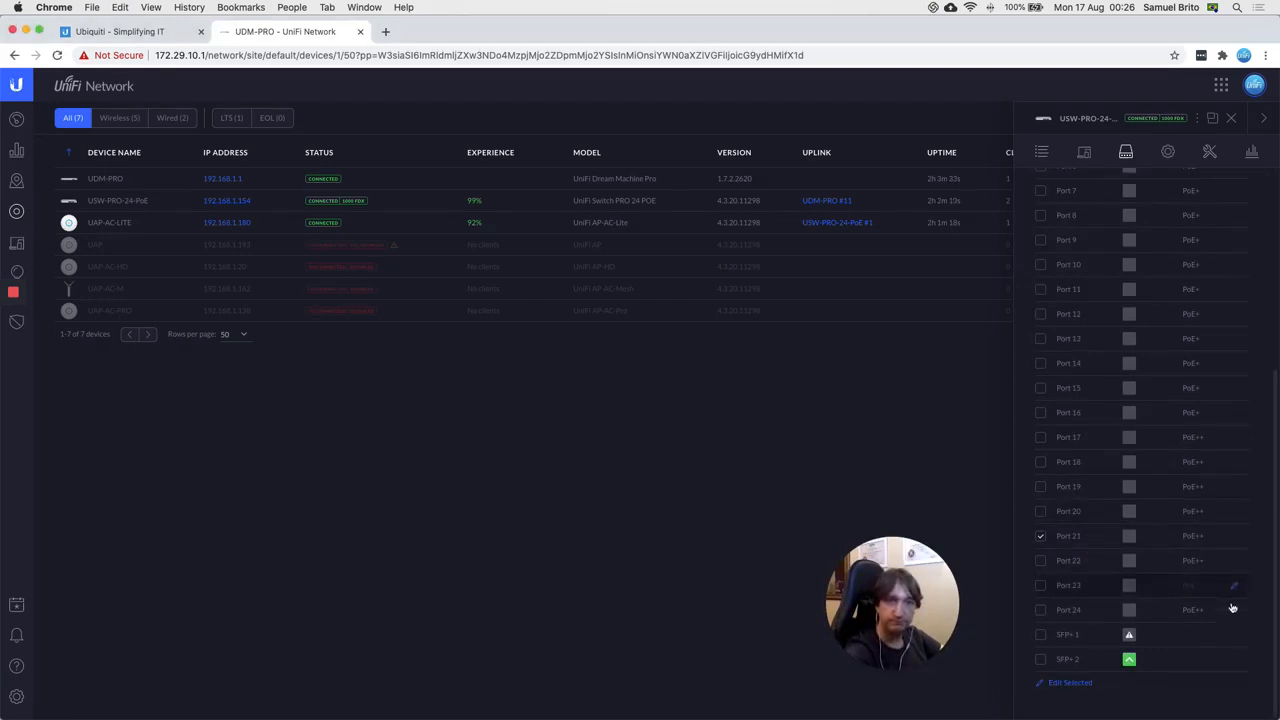
{"action": "left_click", "coordinate": [1236, 541]}
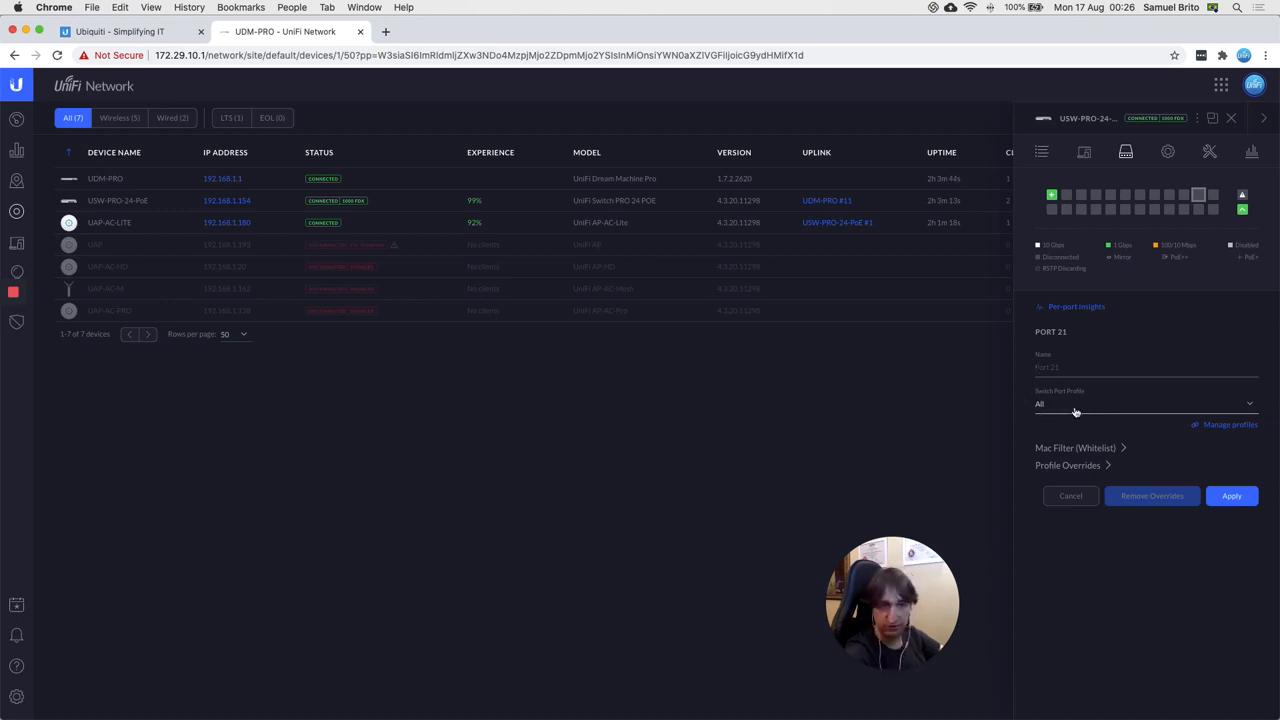
Step: Assign the SUBNET-21 switch port profile to Port 21 and apply it
{"action": "left_click", "coordinate": [1059, 406]}
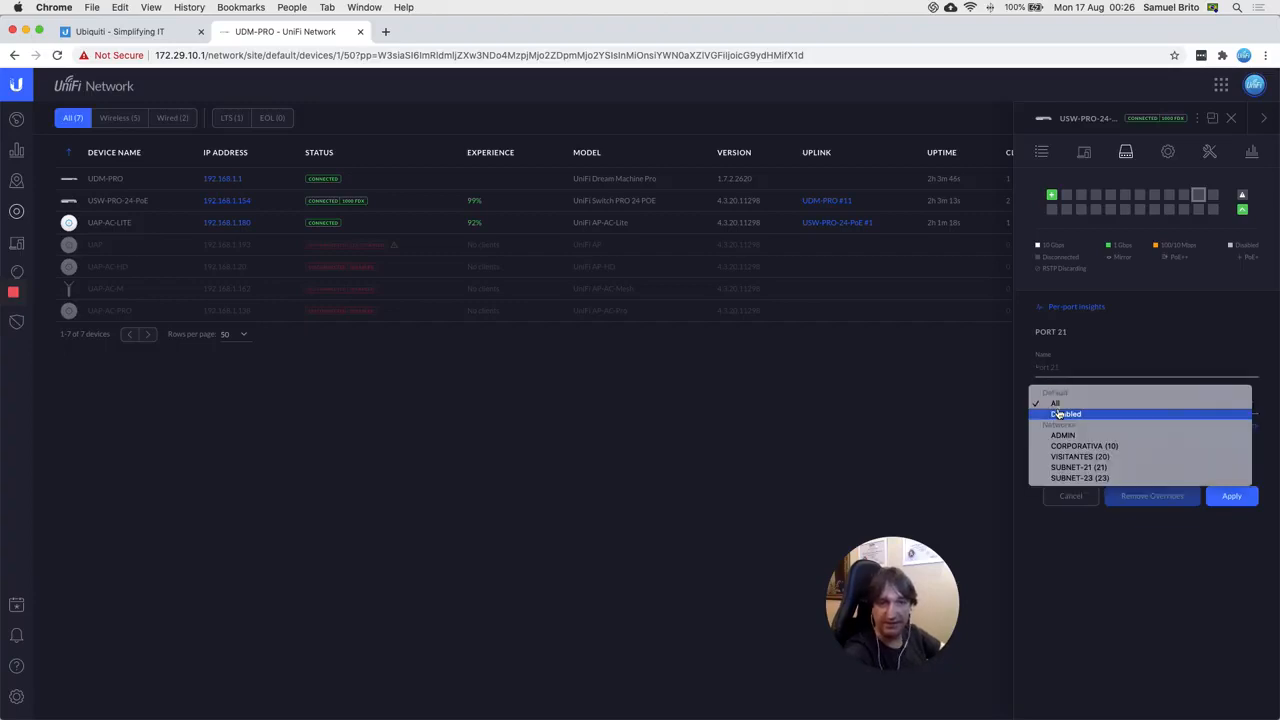
{"action": "left_click", "coordinate": [1068, 468]}
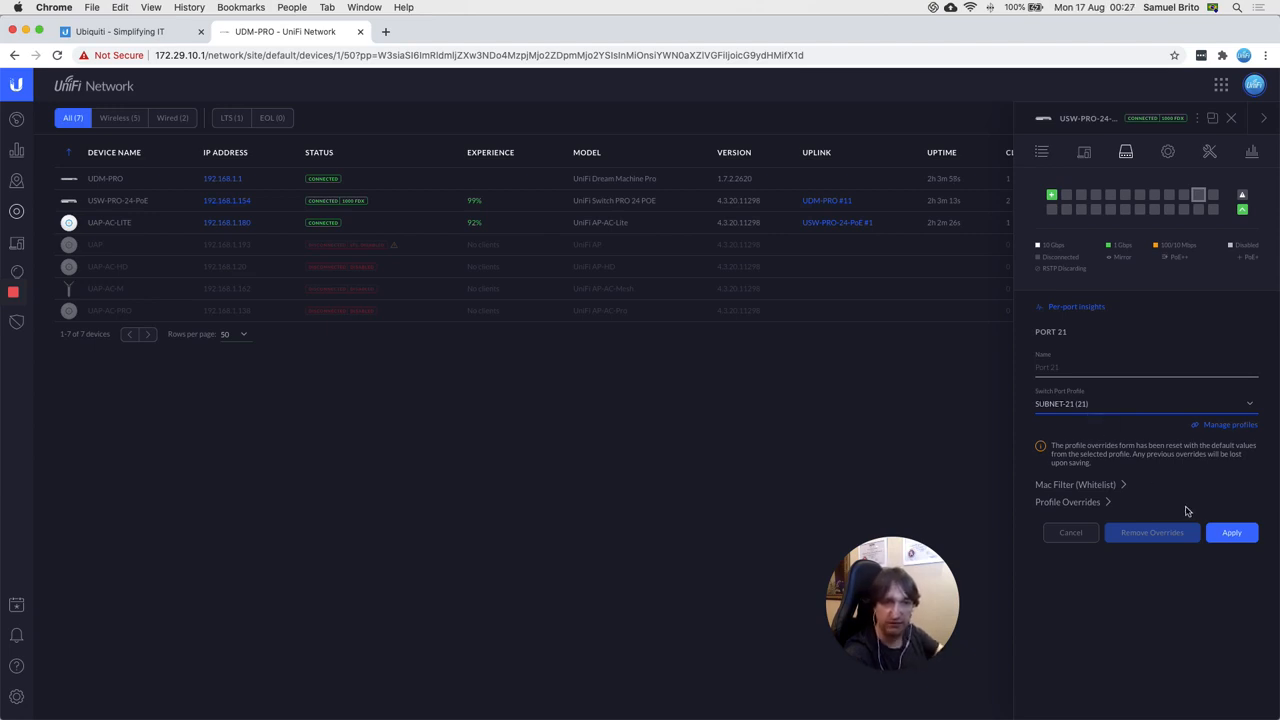
{"action": "left_click", "coordinate": [1234, 540]}
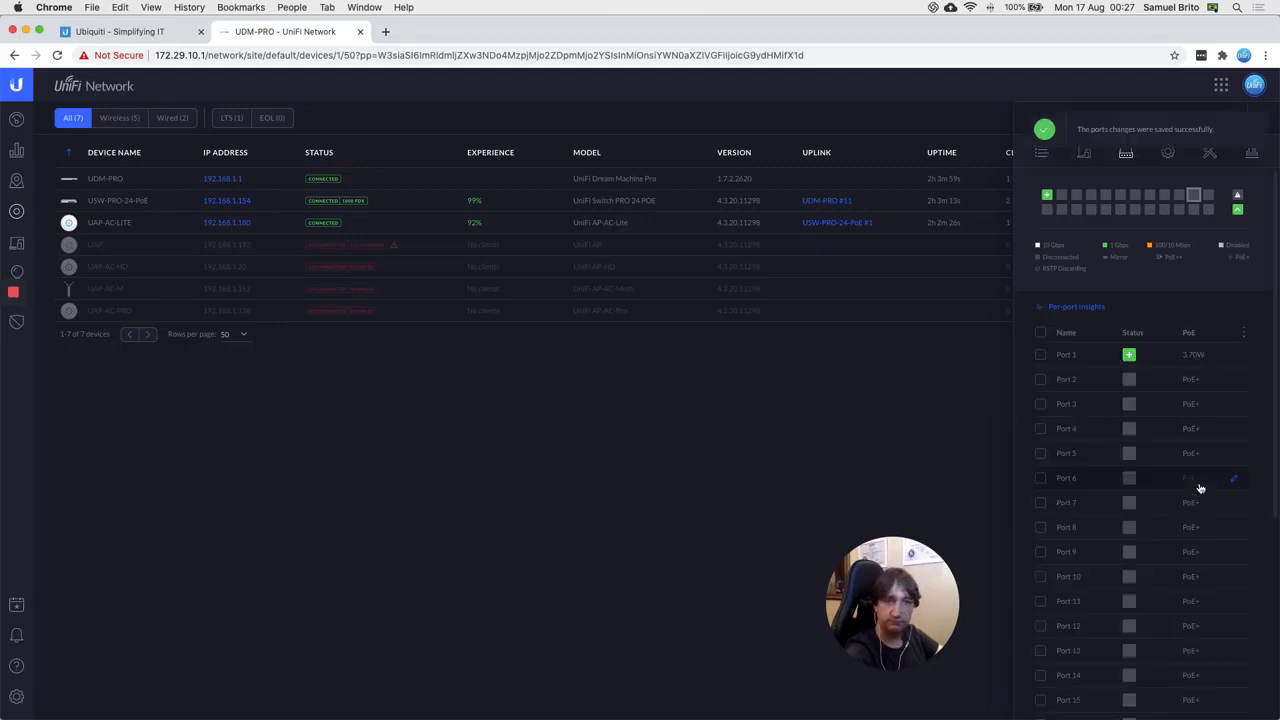
{"action": "scroll", "coordinate": [1149, 569], "scroll_direction": "down", "scroll_amount": 5}
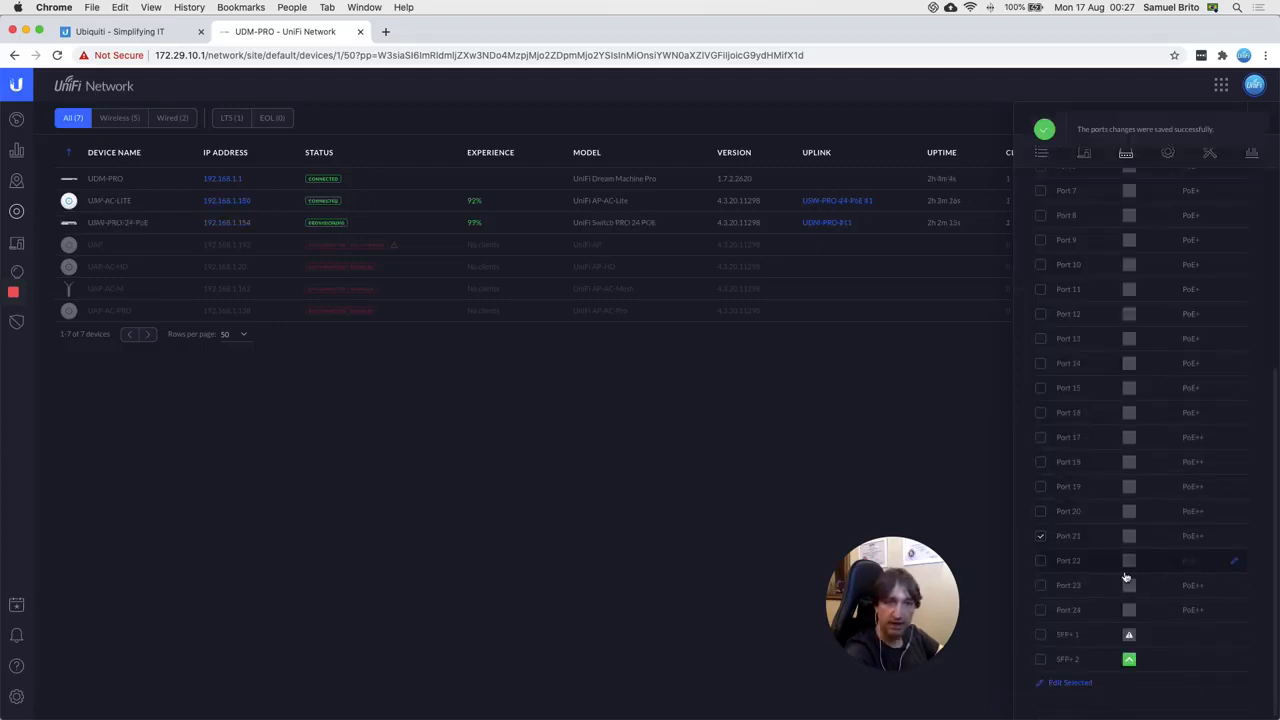
Step: Set Port 23 to the SUBNET-23 (23) profile, apply it, and close the switch panel
{"action": "left_click", "coordinate": [1041, 536]}
{"action": "left_click", "coordinate": [1041, 586]}
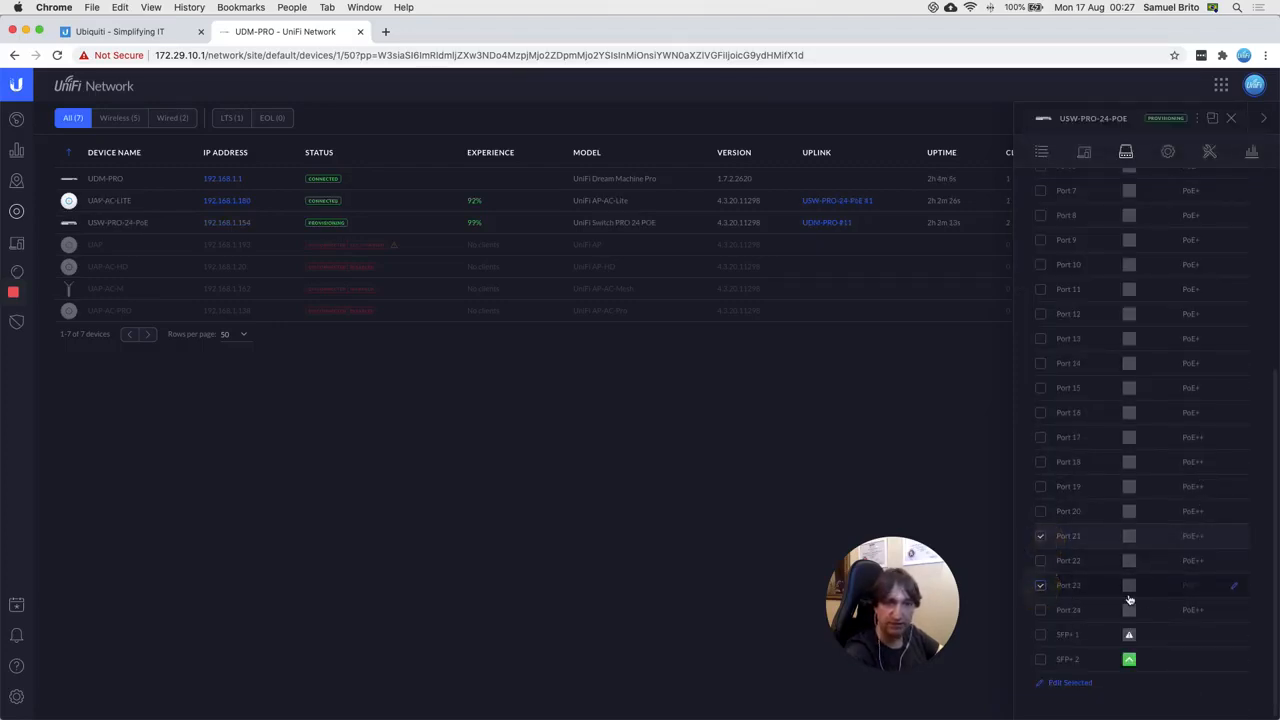
{"action": "left_click", "coordinate": [1233, 591]}
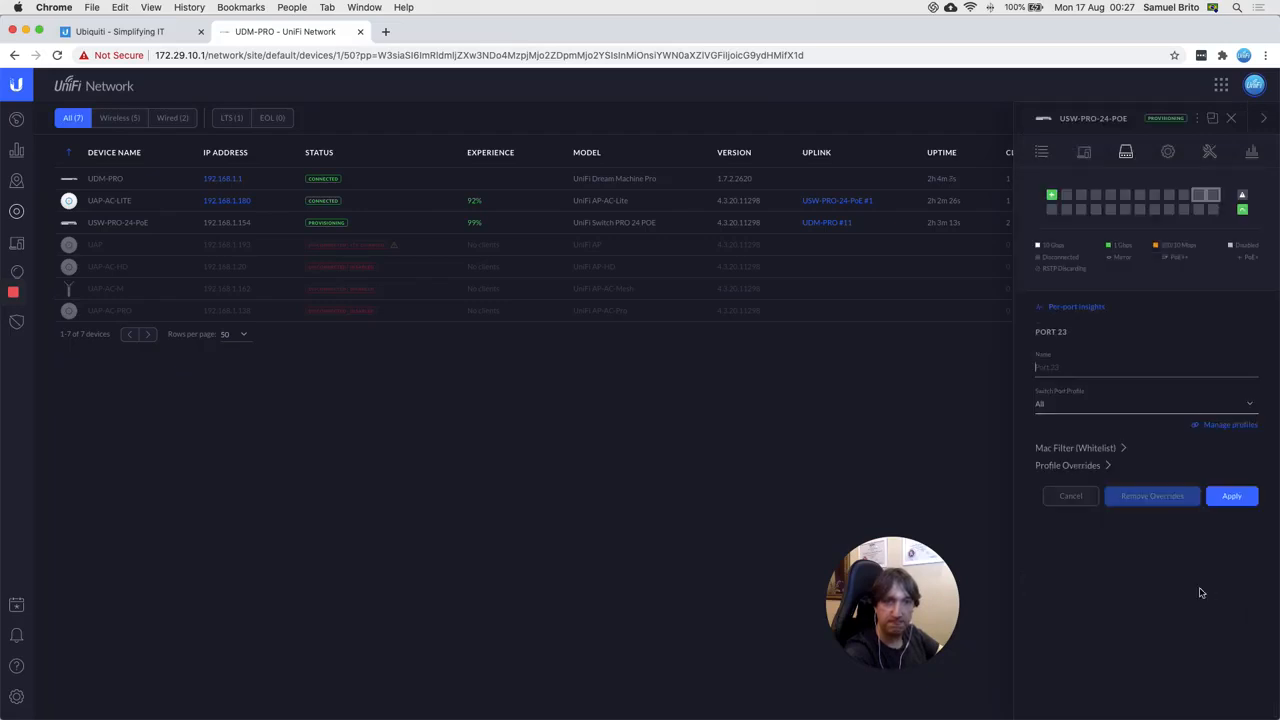
{"action": "left_click", "coordinate": [1076, 408]}
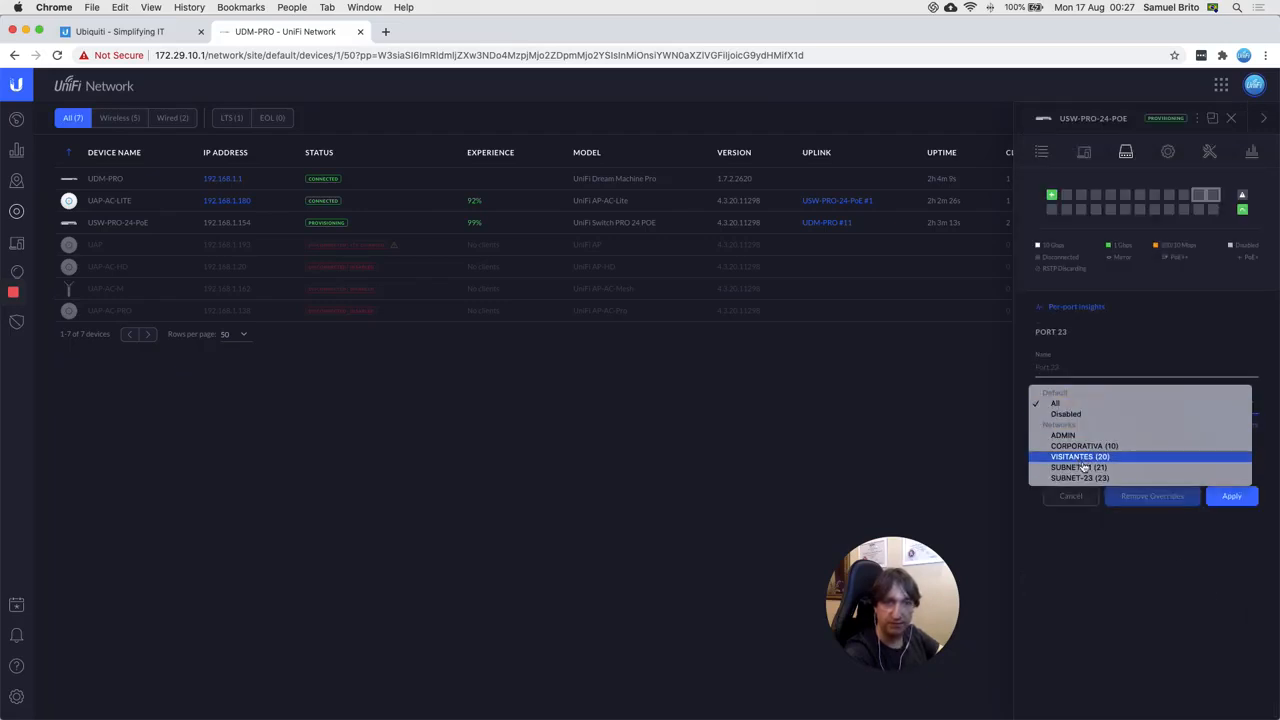
{"action": "left_click", "coordinate": [1080, 476]}
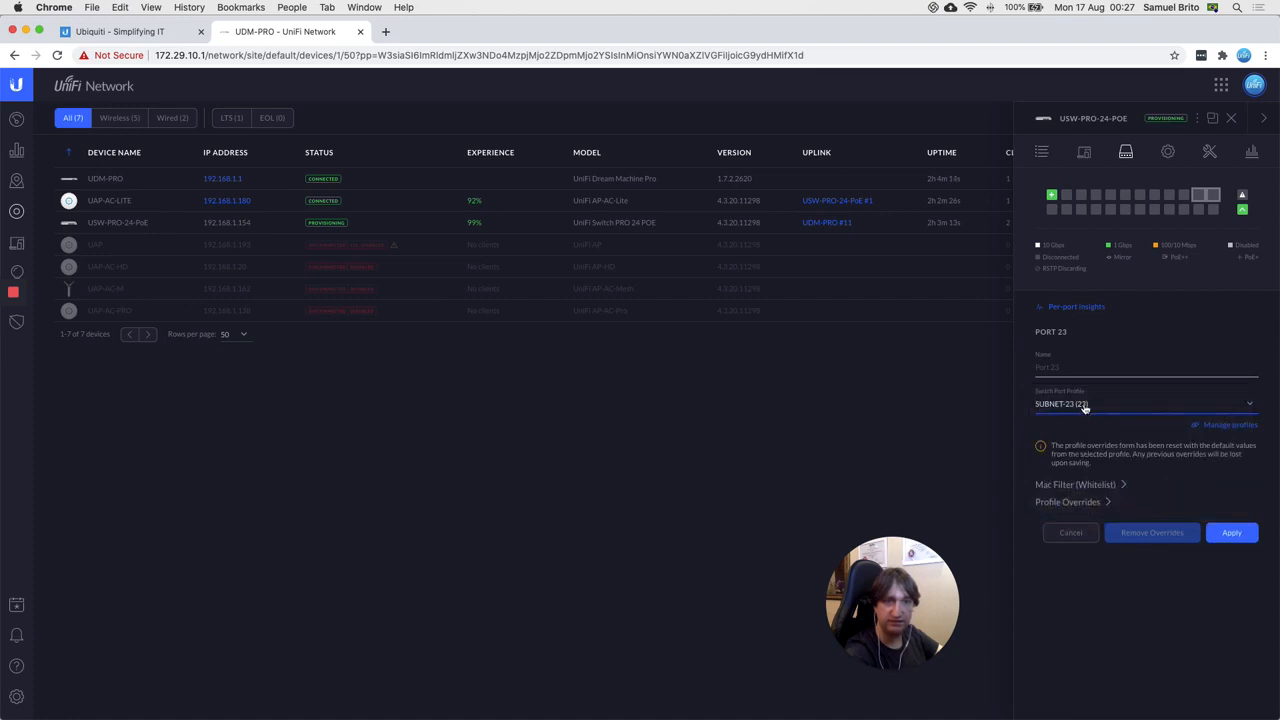
{"action": "left_click", "coordinate": [1232, 532]}
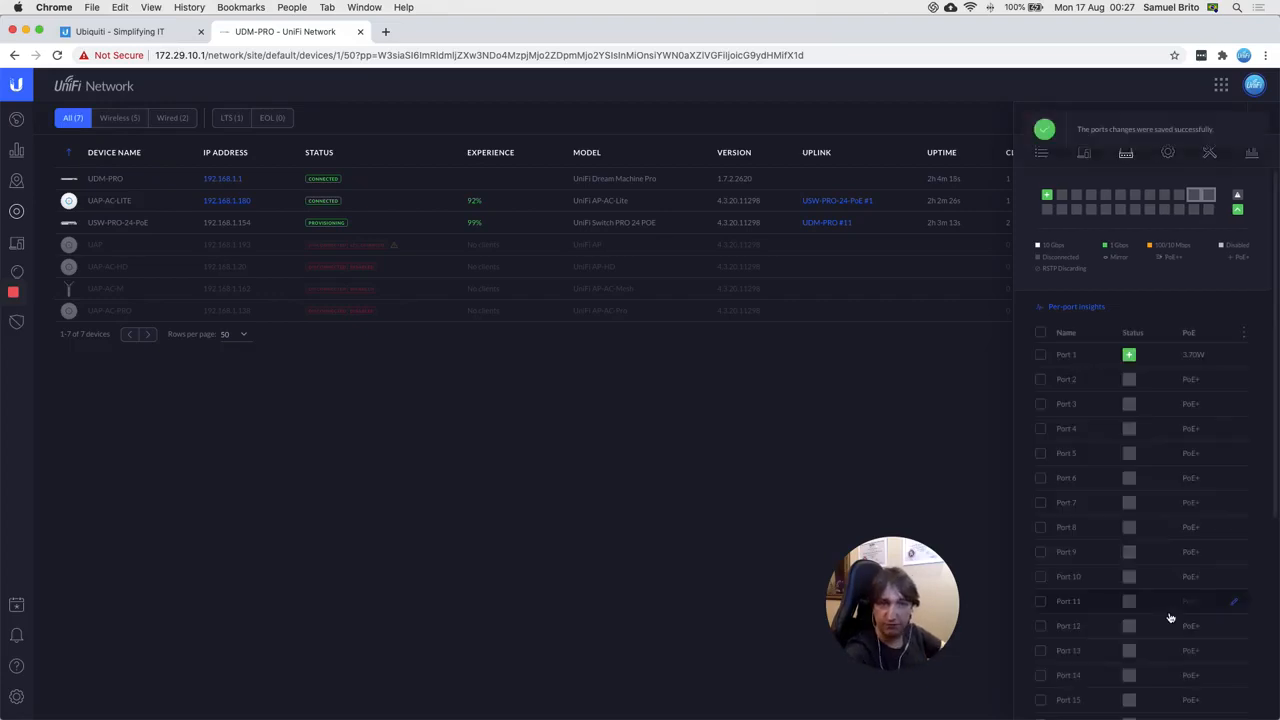
{"action": "left_click", "coordinate": [1258, 129]}
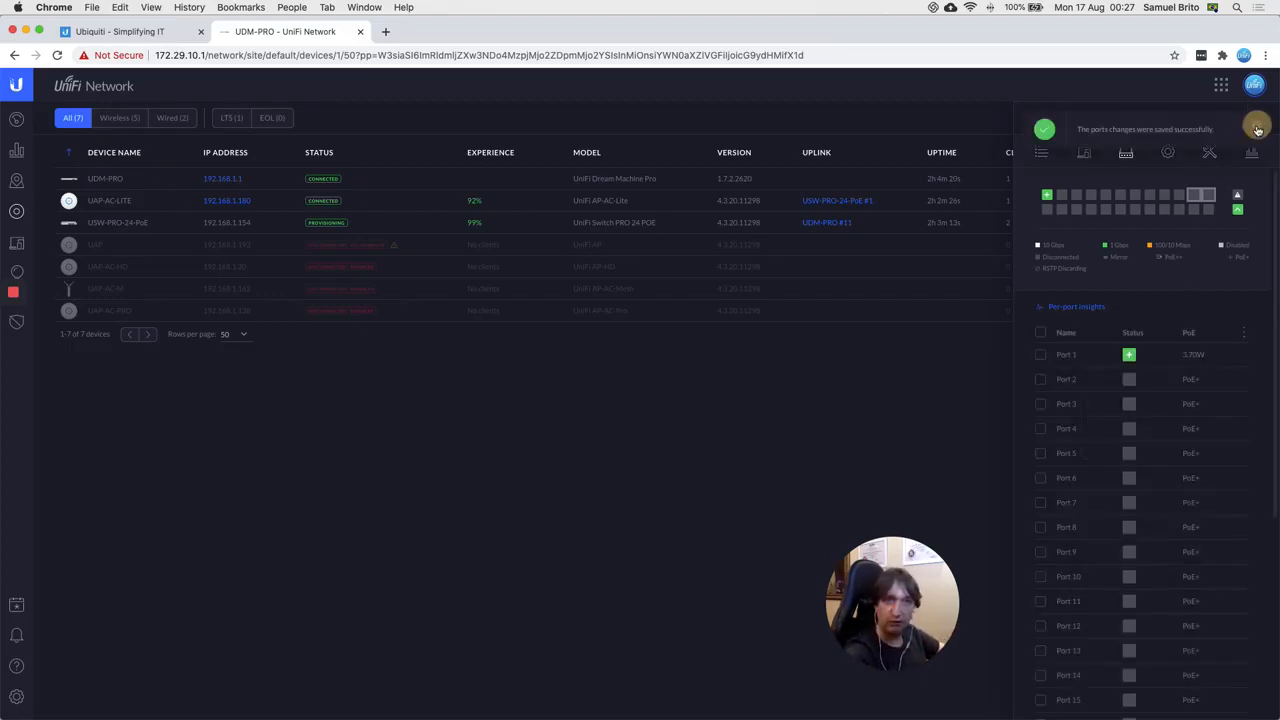
{"action": "left_click", "coordinate": [1232, 124]}
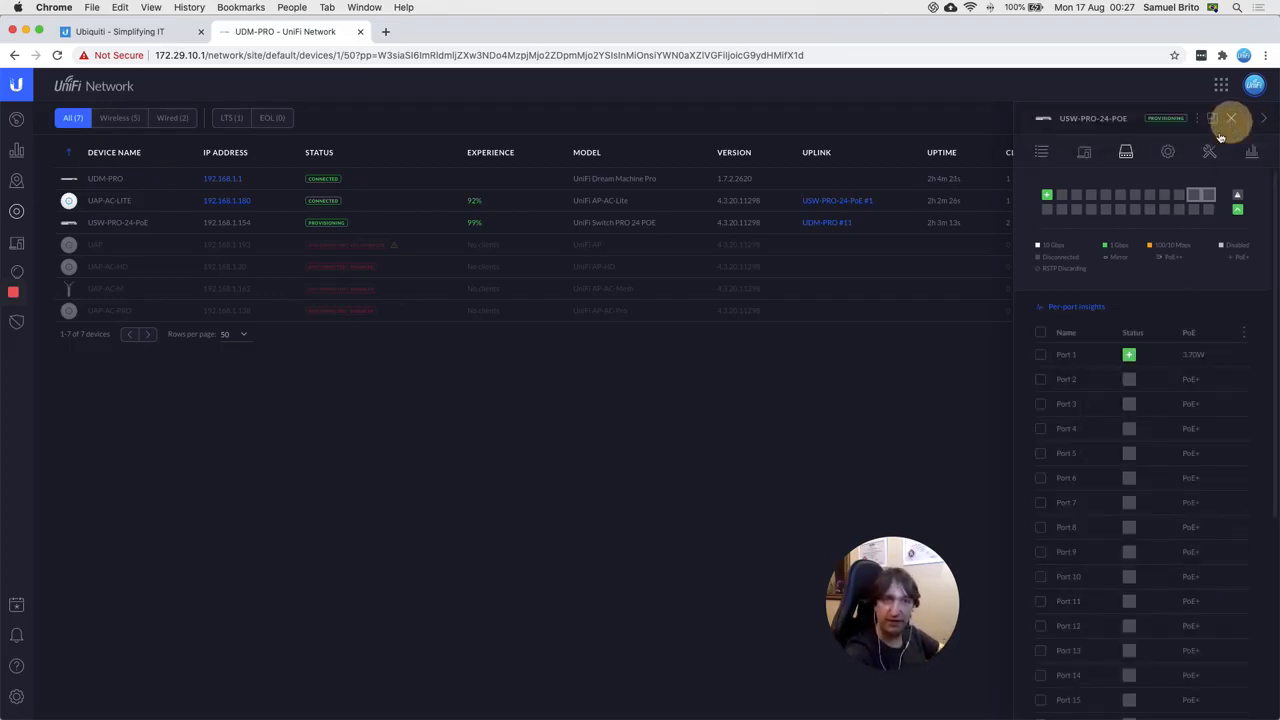
{"action": "left_click", "coordinate": [920, 695]}
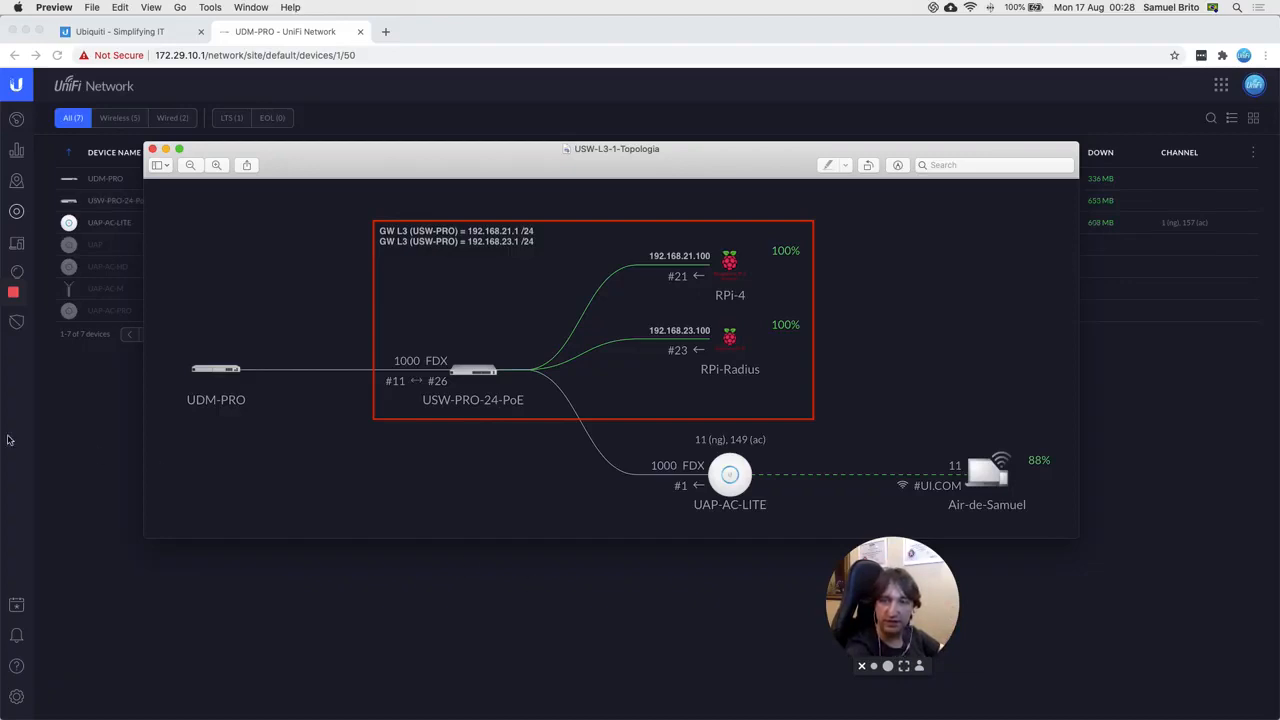
{"action": "mouse_move", "coordinate": [20, 307]}
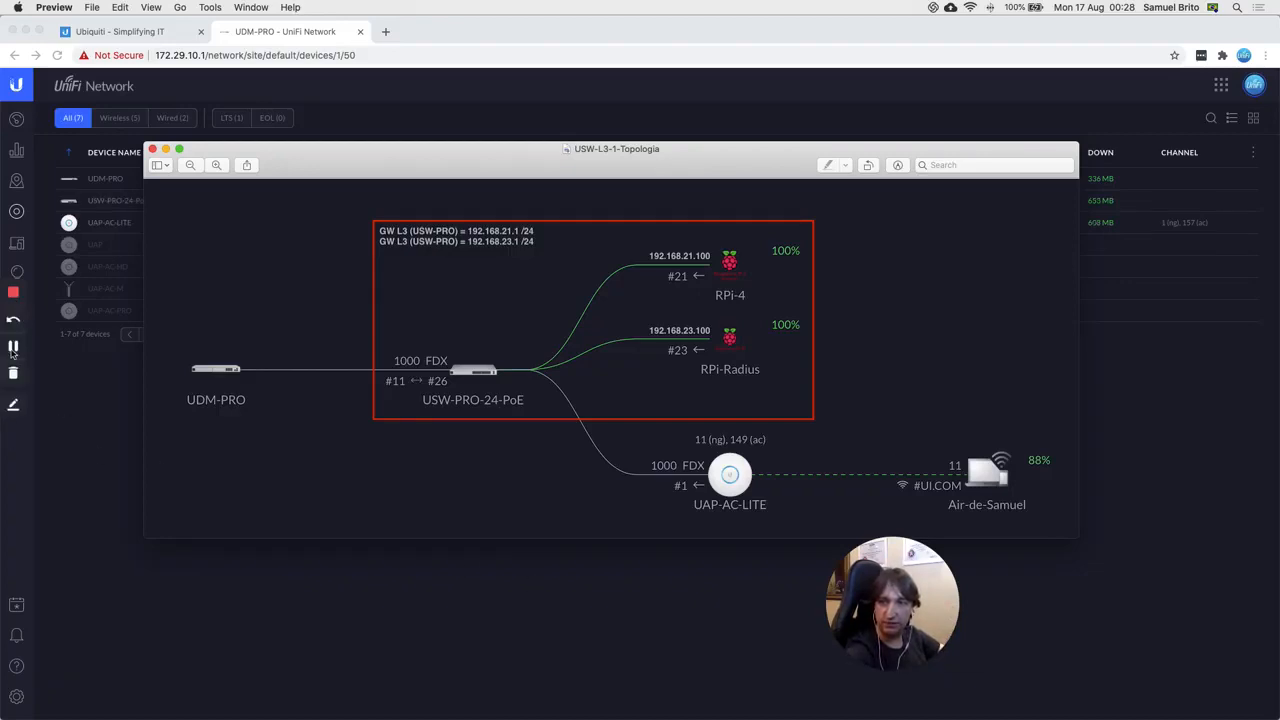
{"action": "left_click", "coordinate": [13, 350]}
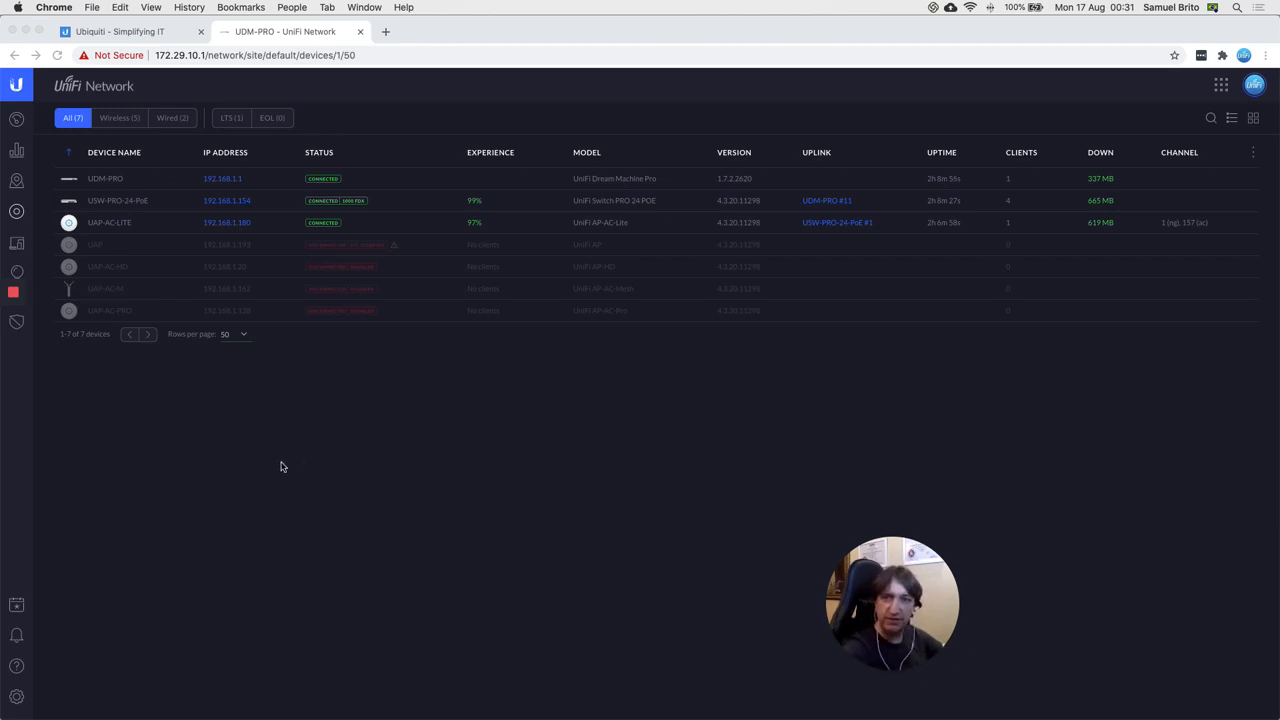
Step: Bring the Chrome window with UniFi Network to the front
{"action": "left_click", "coordinate": [91, 374]}
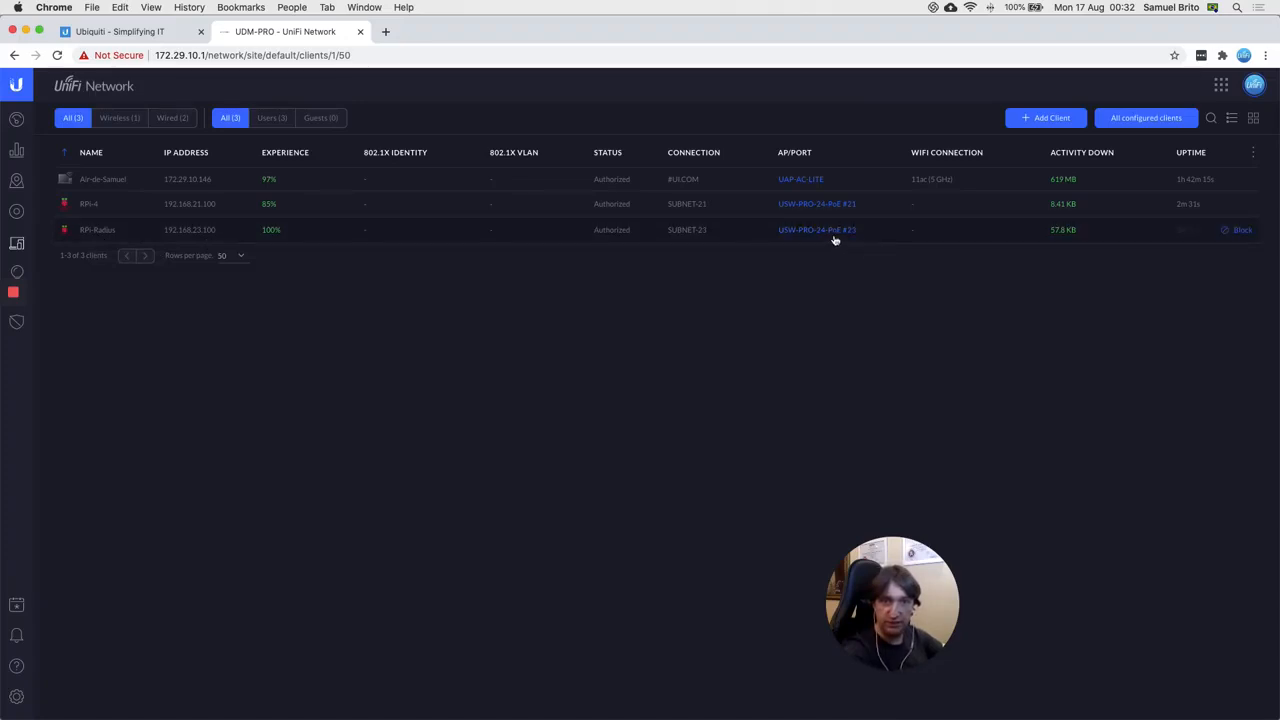
{"action": "mouse_move", "coordinate": [741, 700]}
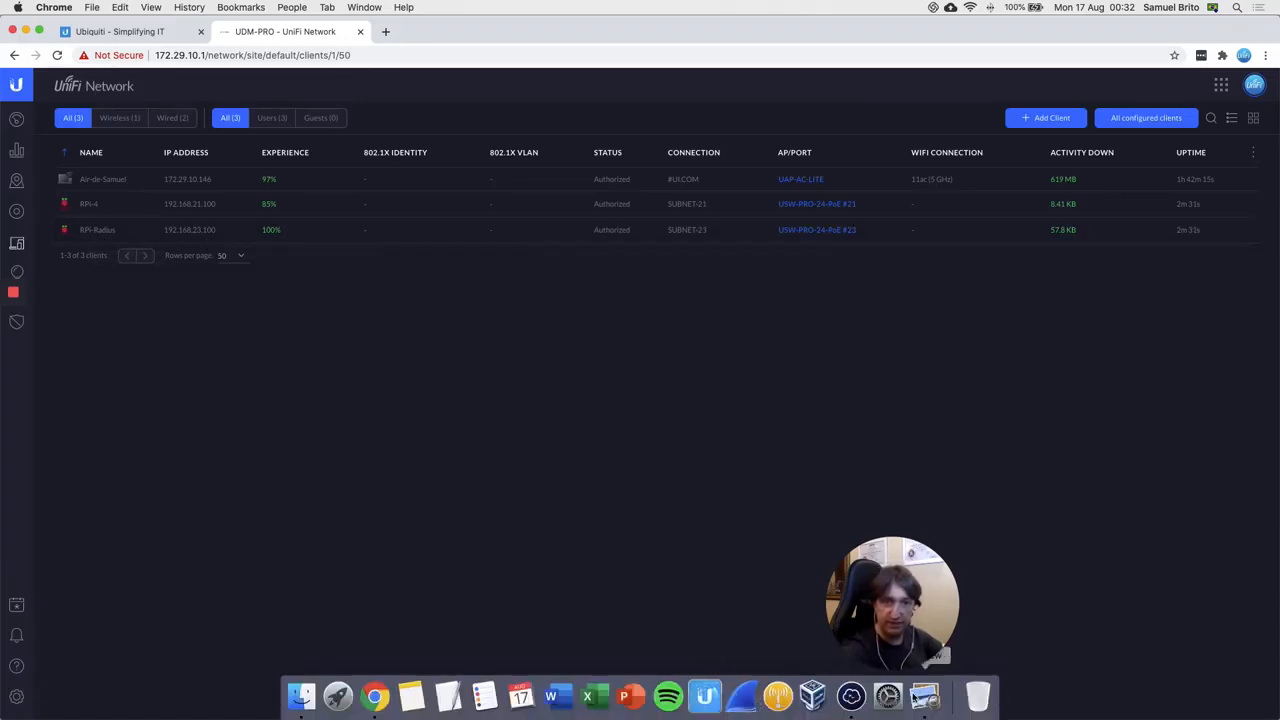
{"action": "left_click", "coordinate": [922, 697]}
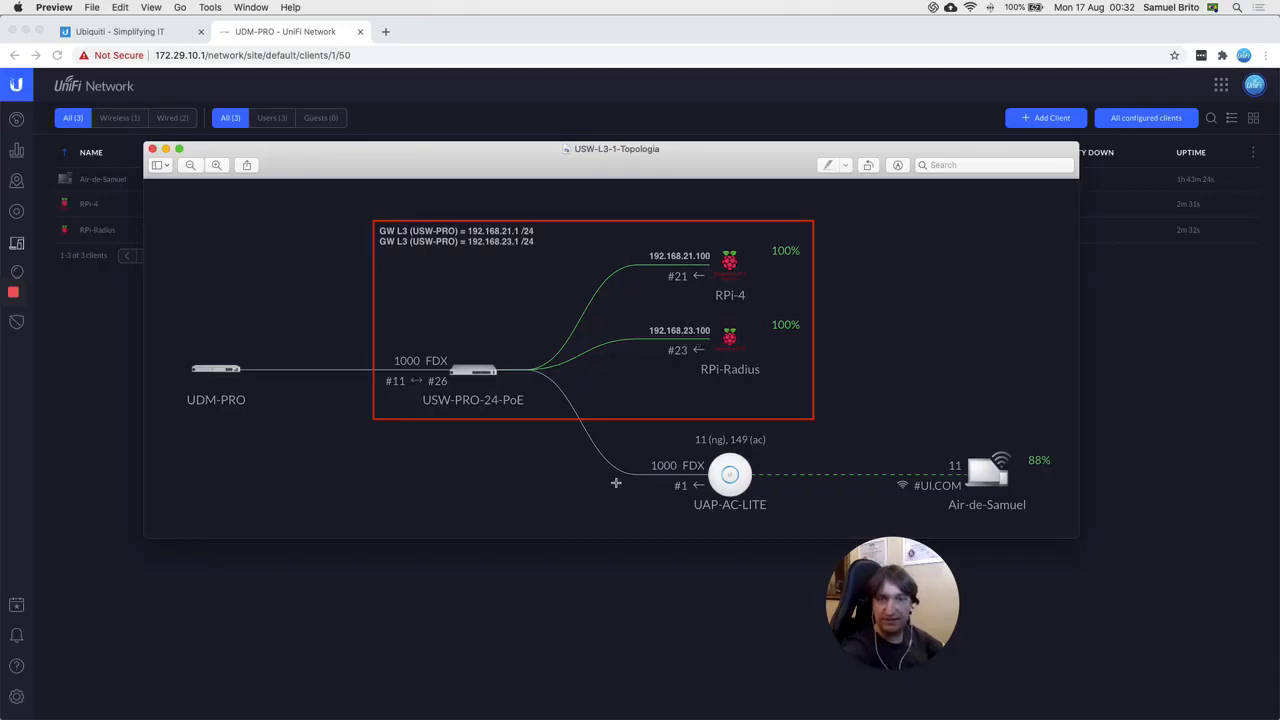
{"action": "left_click", "coordinate": [538, 609]}
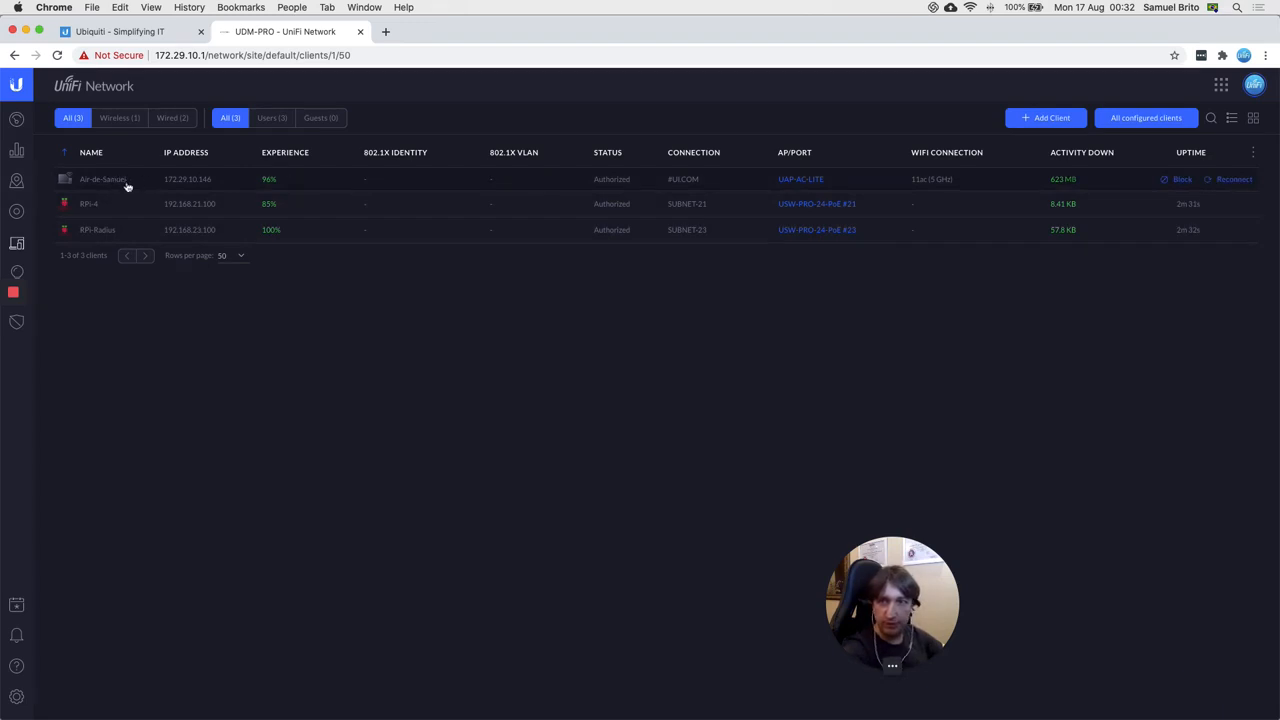
{"action": "left_click", "coordinate": [969, 11], "text": "alt"}
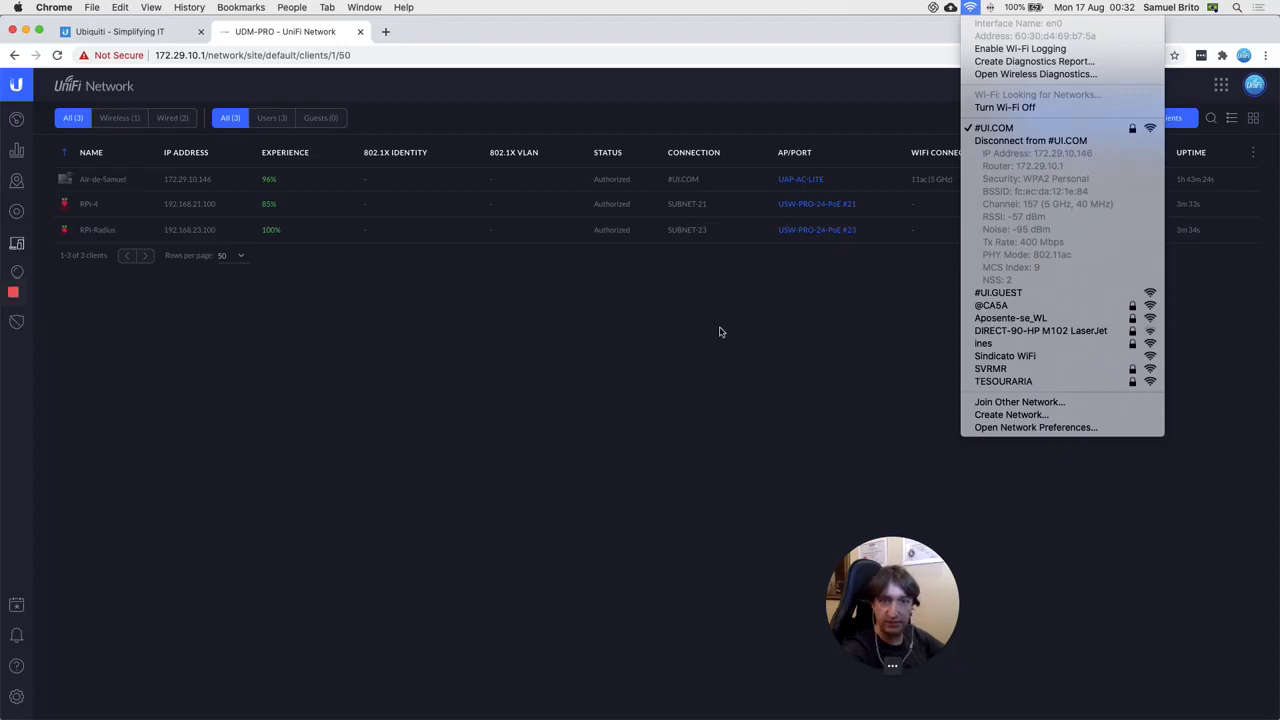
{"action": "left_click", "coordinate": [587, 379]}
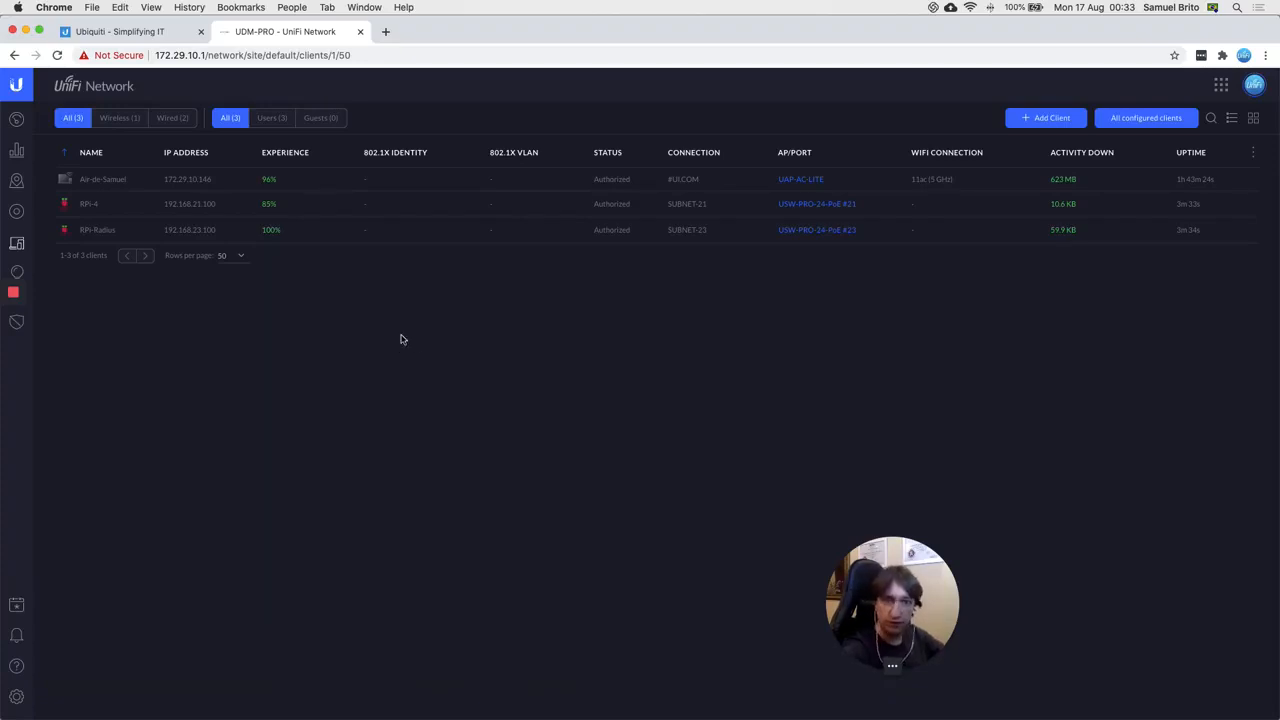
{"action": "mouse_move", "coordinate": [705, 712]}
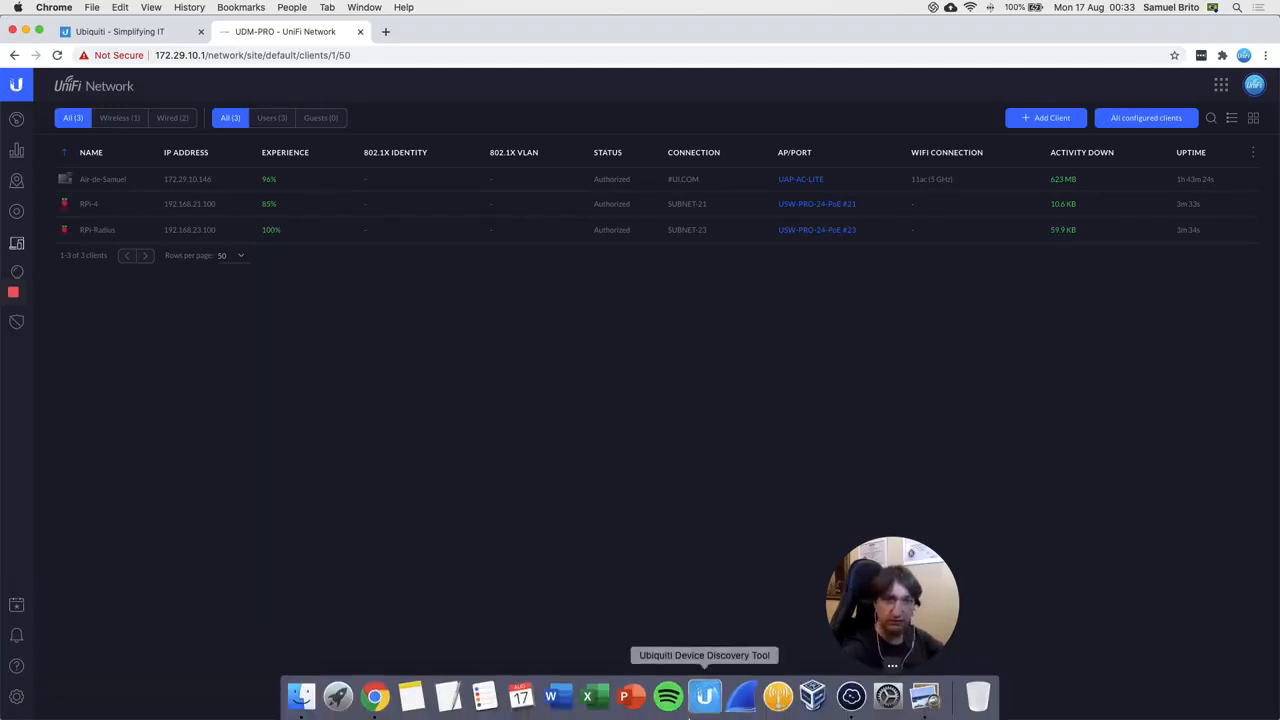
Step: In the Termius local terminal, run ifconfig en0 to check the Mac's address 172.29.10.146
{"action": "left_click", "coordinate": [851, 697]}
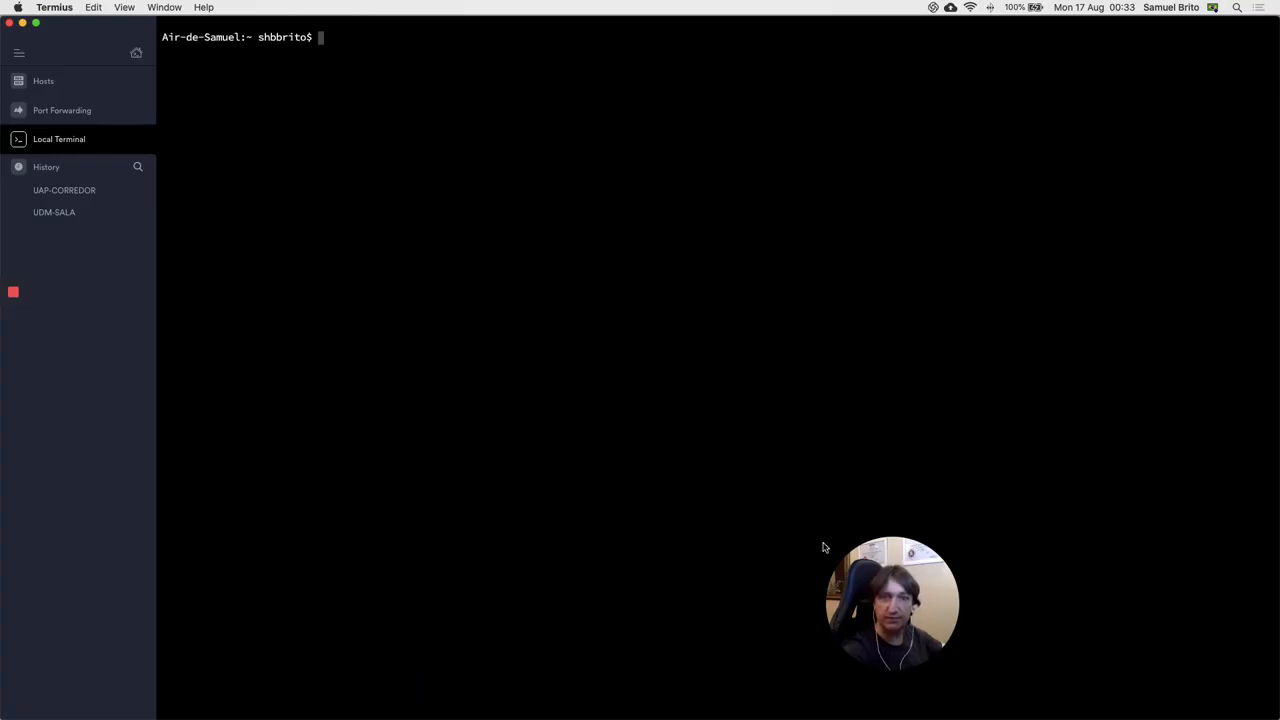
{"action": "left_click_drag", "start_coordinate": [931, 591], "coordinate": [1106, 545]}
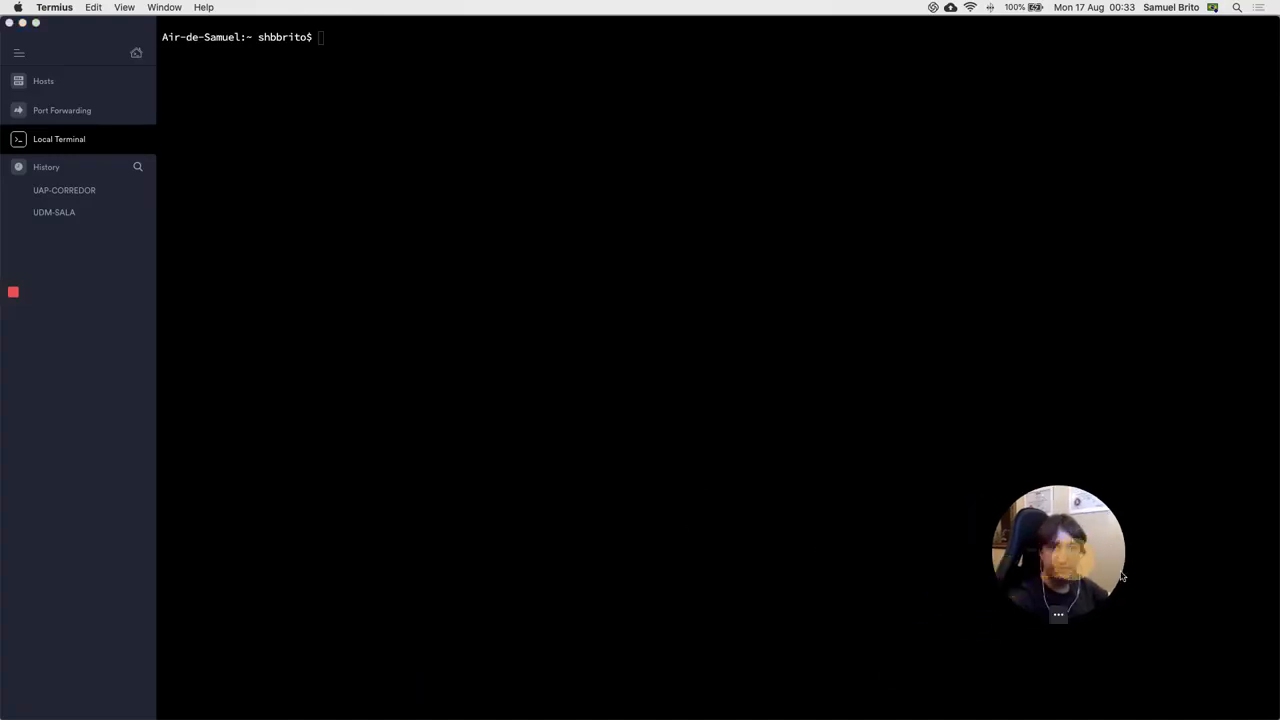
{"action": "left_click", "coordinate": [757, 367]}
{"action": "key", "text": "Return"}
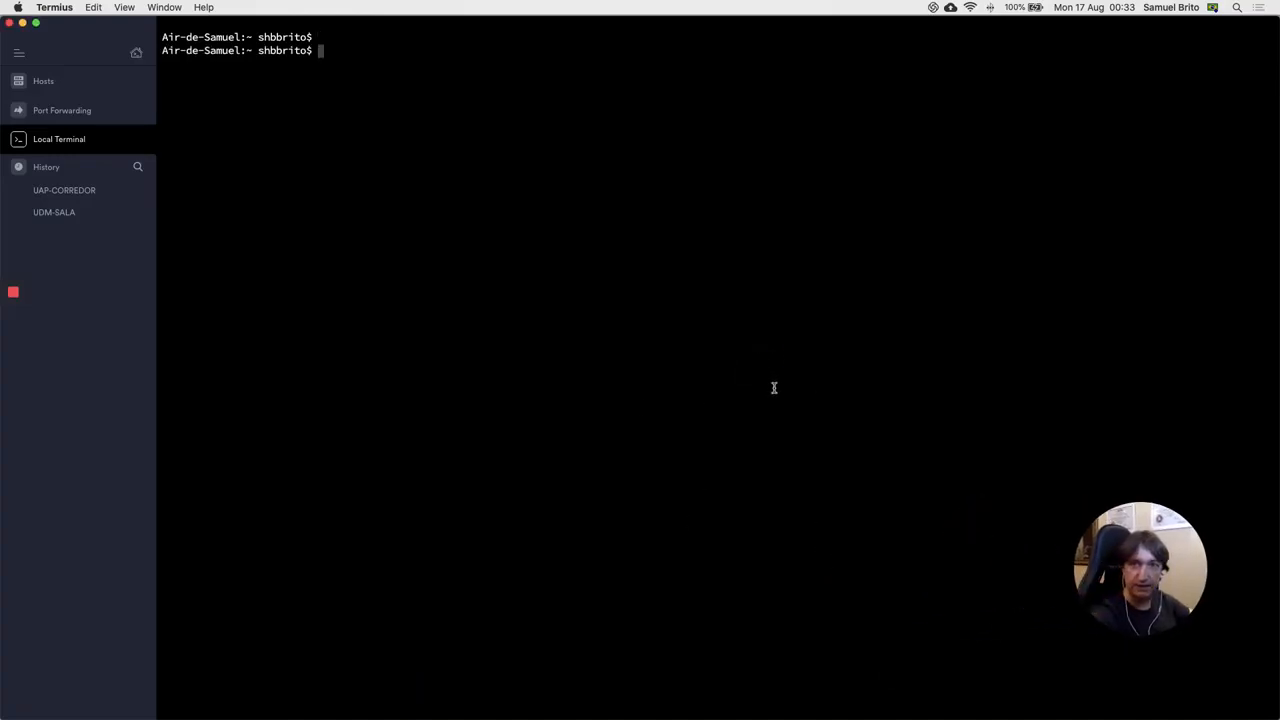
{"action": "type", "text": "ig en"}
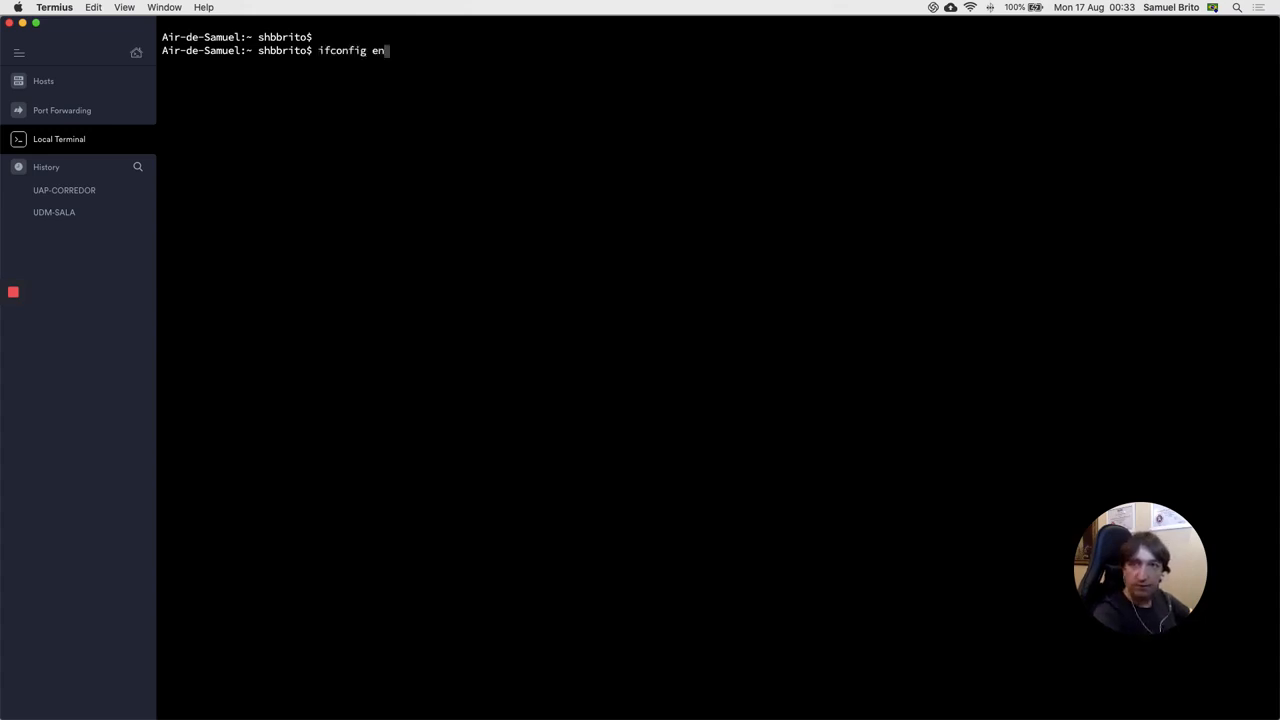
{"action": "type", "text": "0"}
{"action": "key", "text": "Return"}
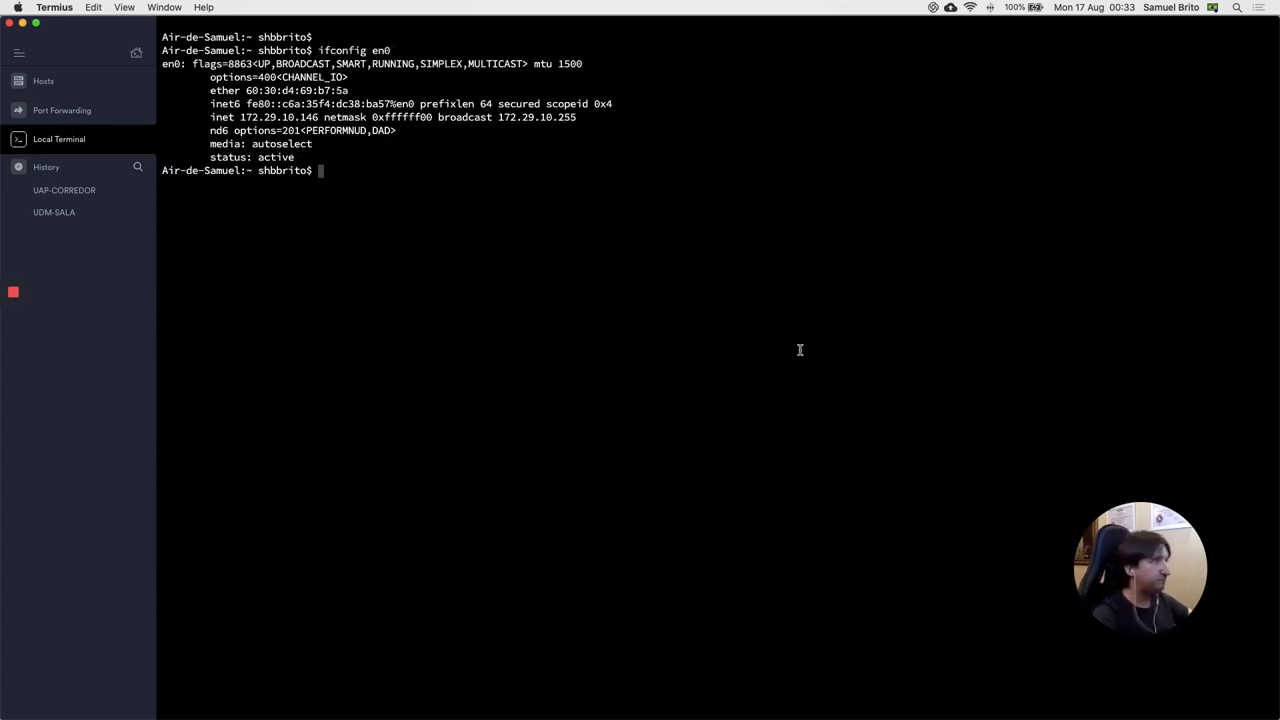
{"action": "left_click_drag", "start_coordinate": [238, 117], "coordinate": [320, 119]}
{"action": "left_click", "coordinate": [457, 224]}
Step: Ping 192.168.21.100 and 192.168.23.100 three times each, confirming 0% packet loss
{"action": "type", "text": "p"}
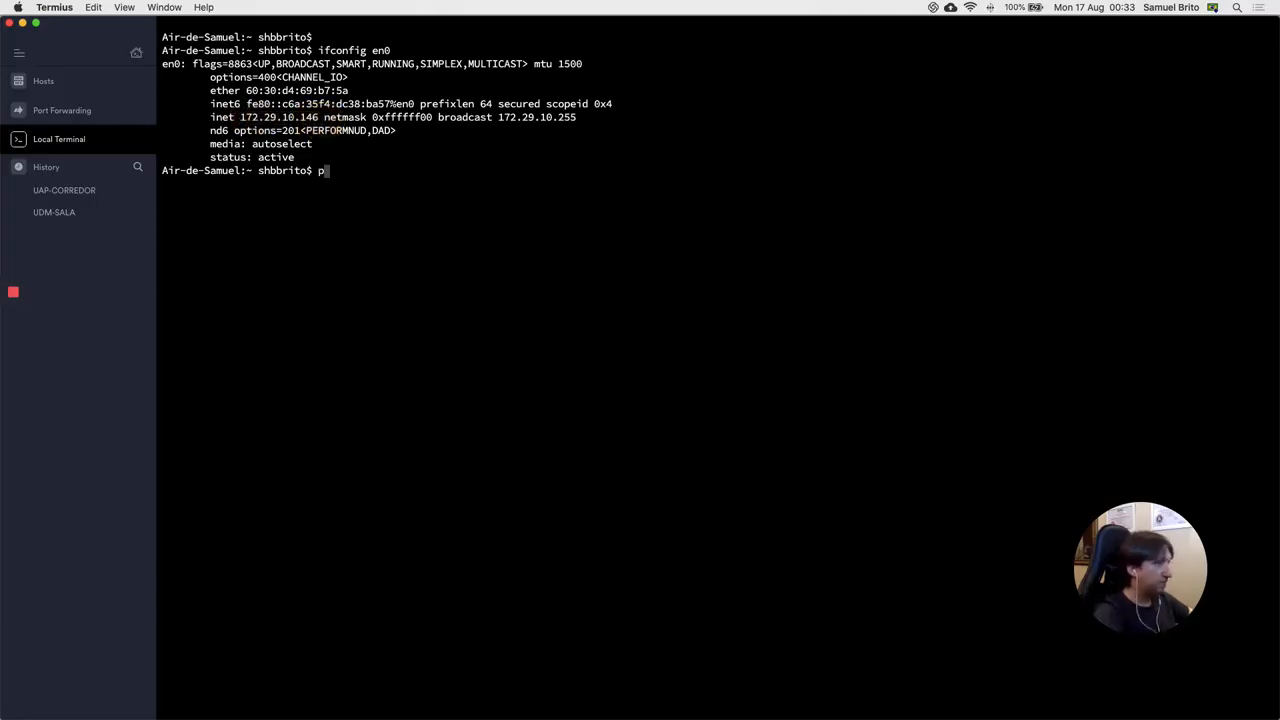
{"action": "type", "text": "ing -c3 192.168.21.100"}
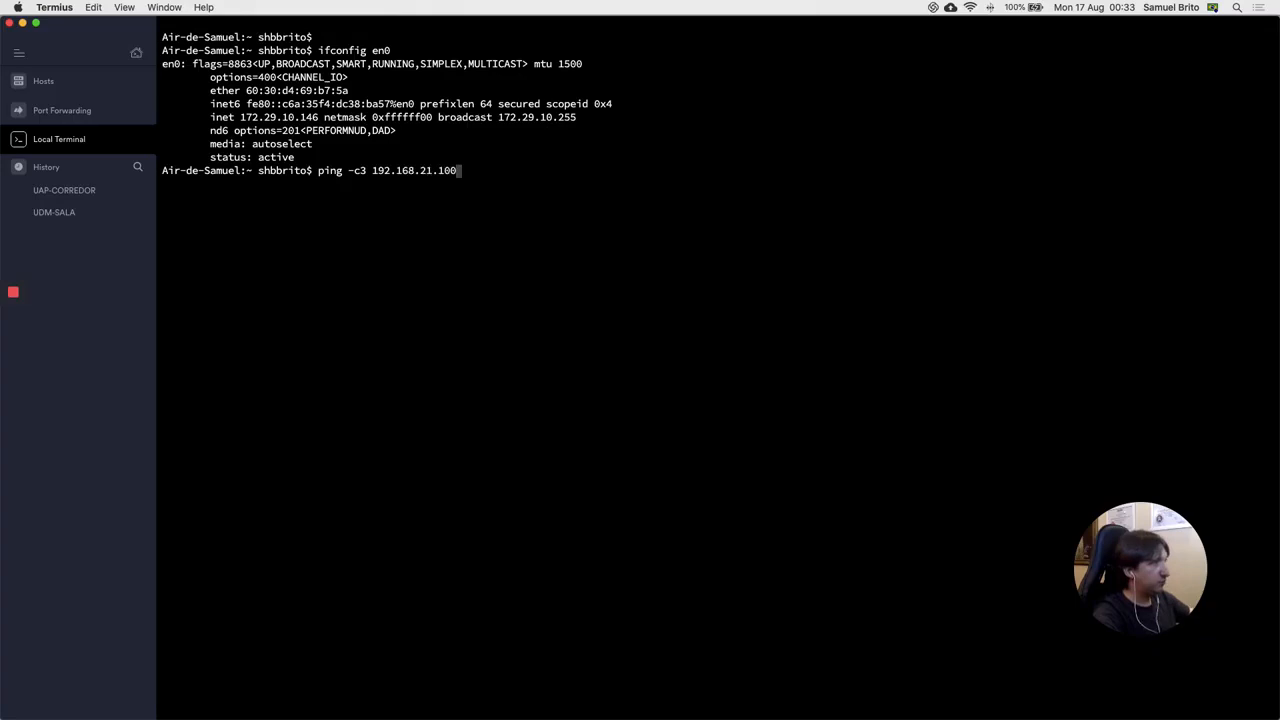
{"action": "key", "text": "Return"}
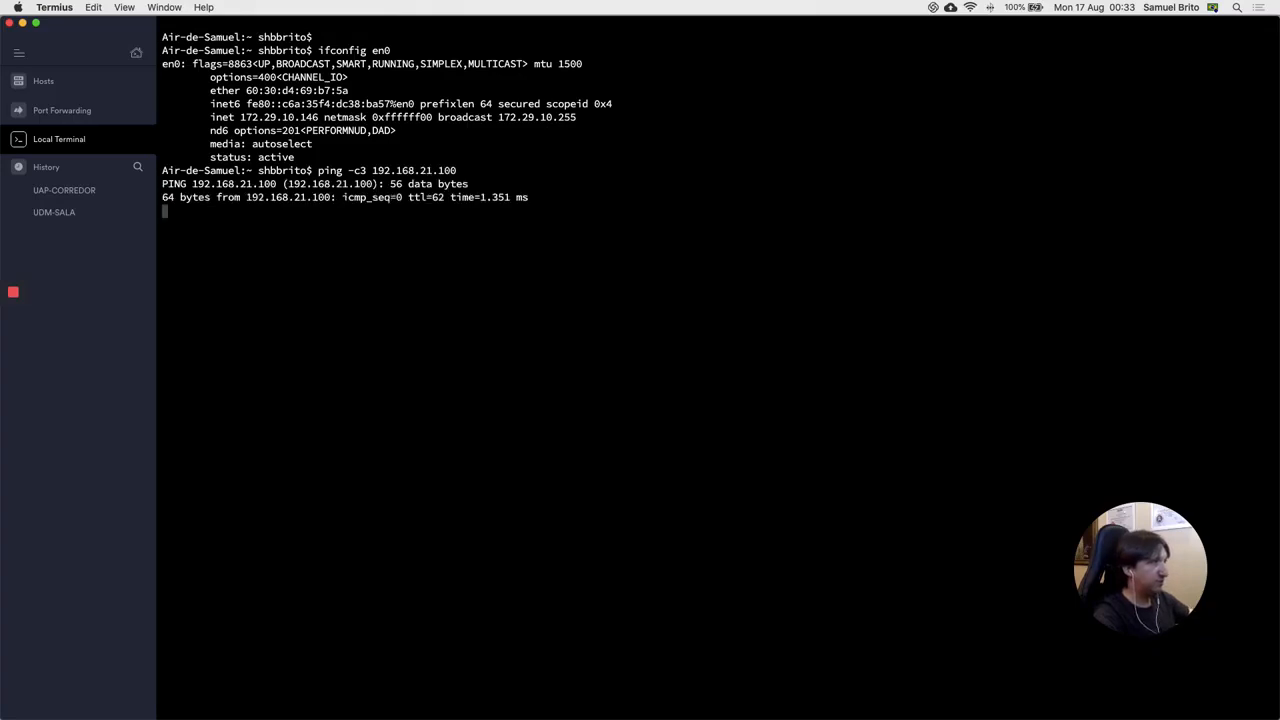
{"action": "key", "text": "Return"}
{"action": "key", "text": "Return"}
{"action": "key", "text": "Return"}
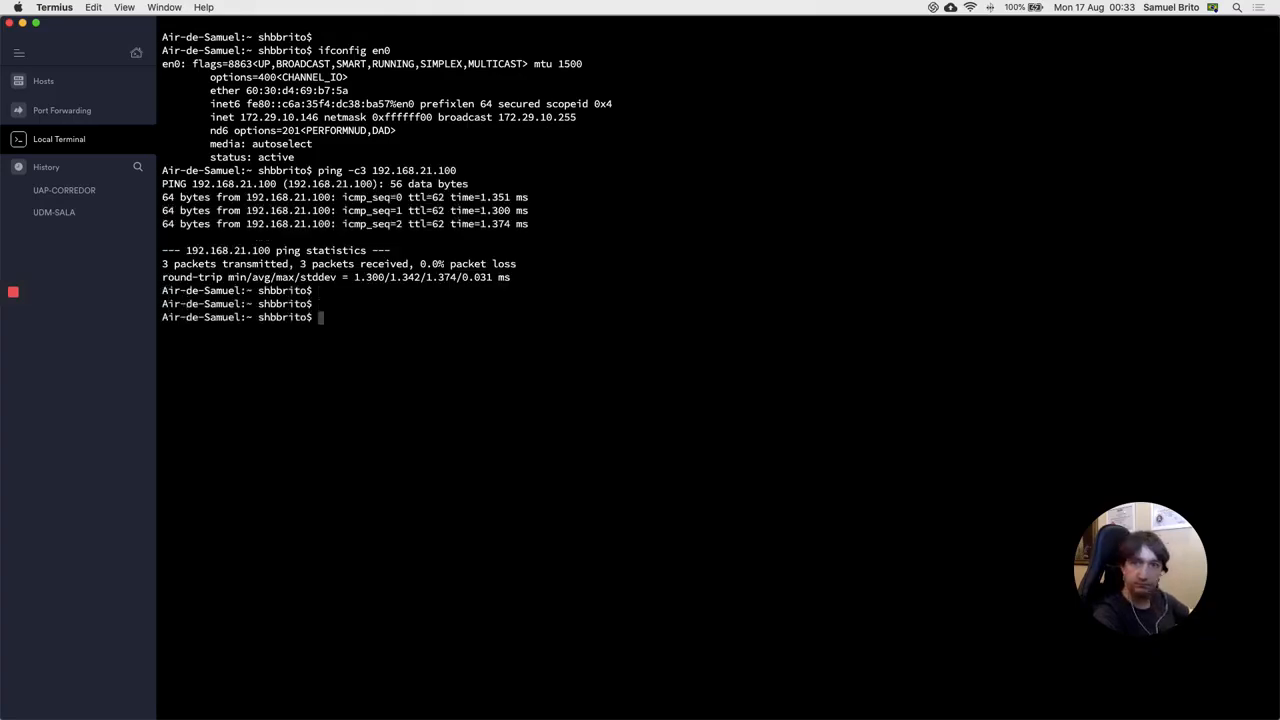
{"action": "type", "text": "ping -c3 192"}
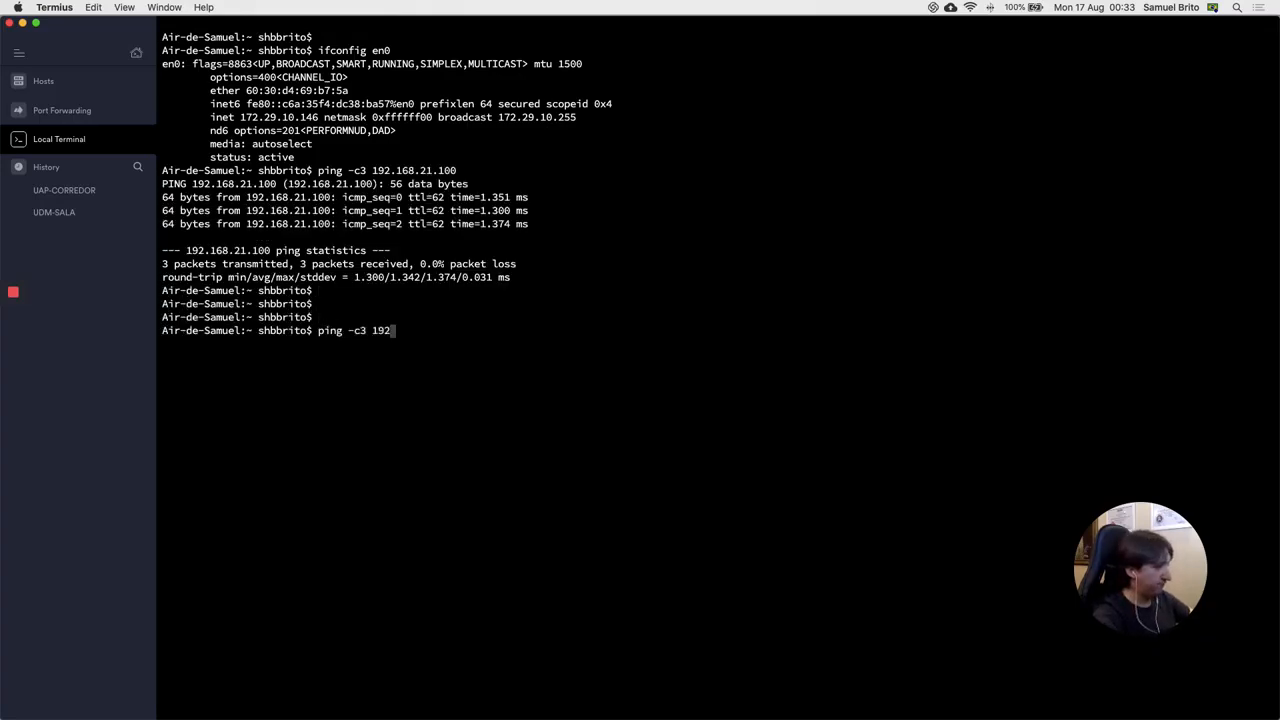
{"action": "type", "text": ".168.23.100"}
{"action": "key", "text": "Return"}
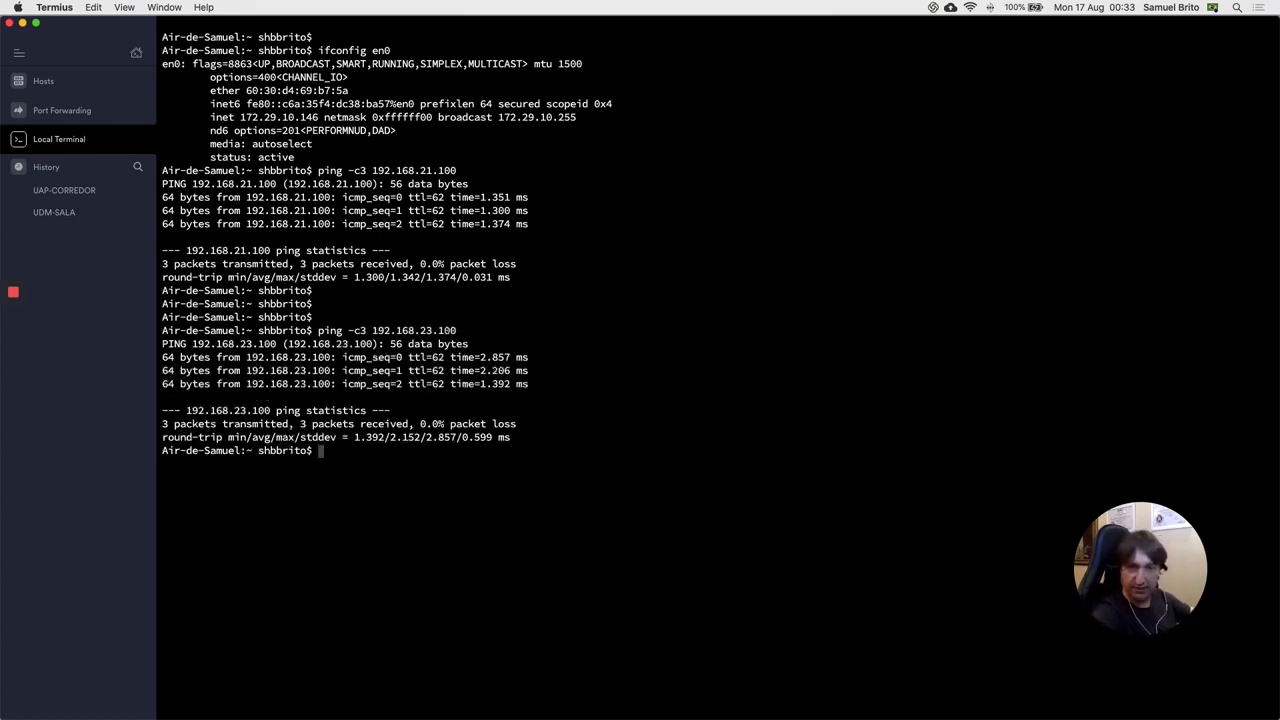
{"action": "key", "text": "Return"}
{"action": "key", "text": "Return"}
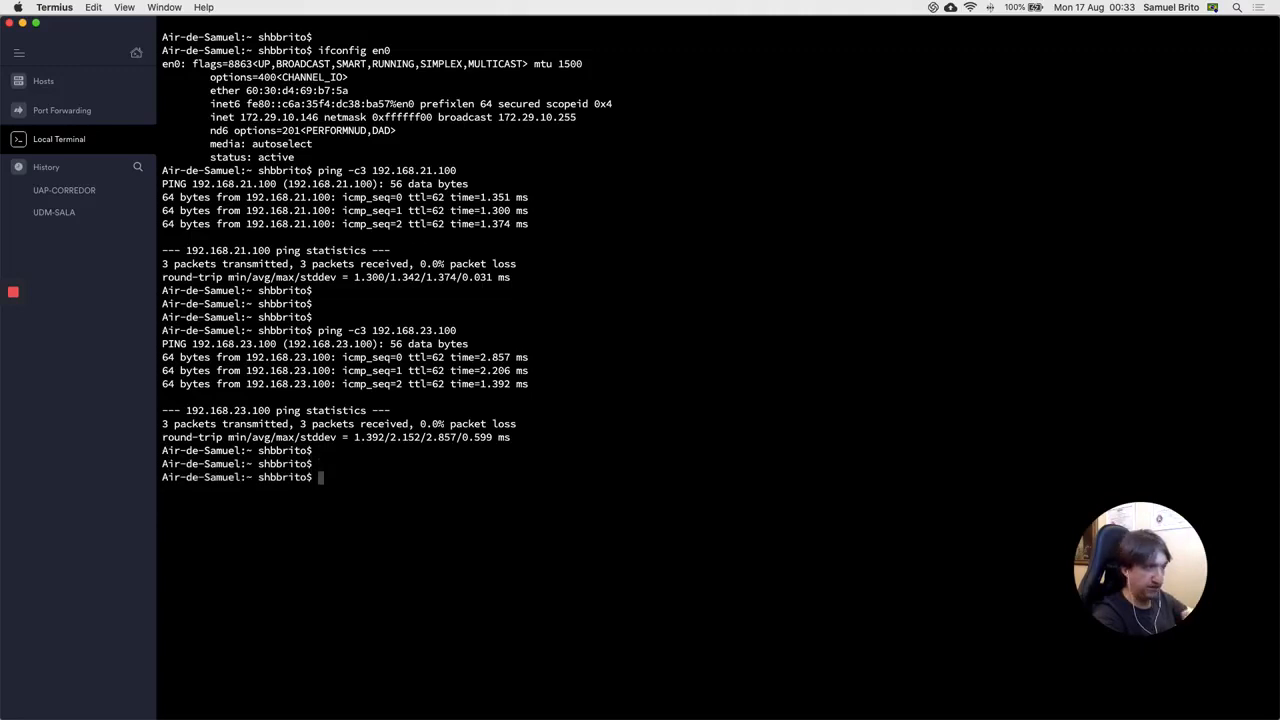
{"action": "type", "text": "clear"}
{"action": "key", "text": "Return"}
{"action": "key", "text": "Return"}
{"action": "type", "text": "ssh "}
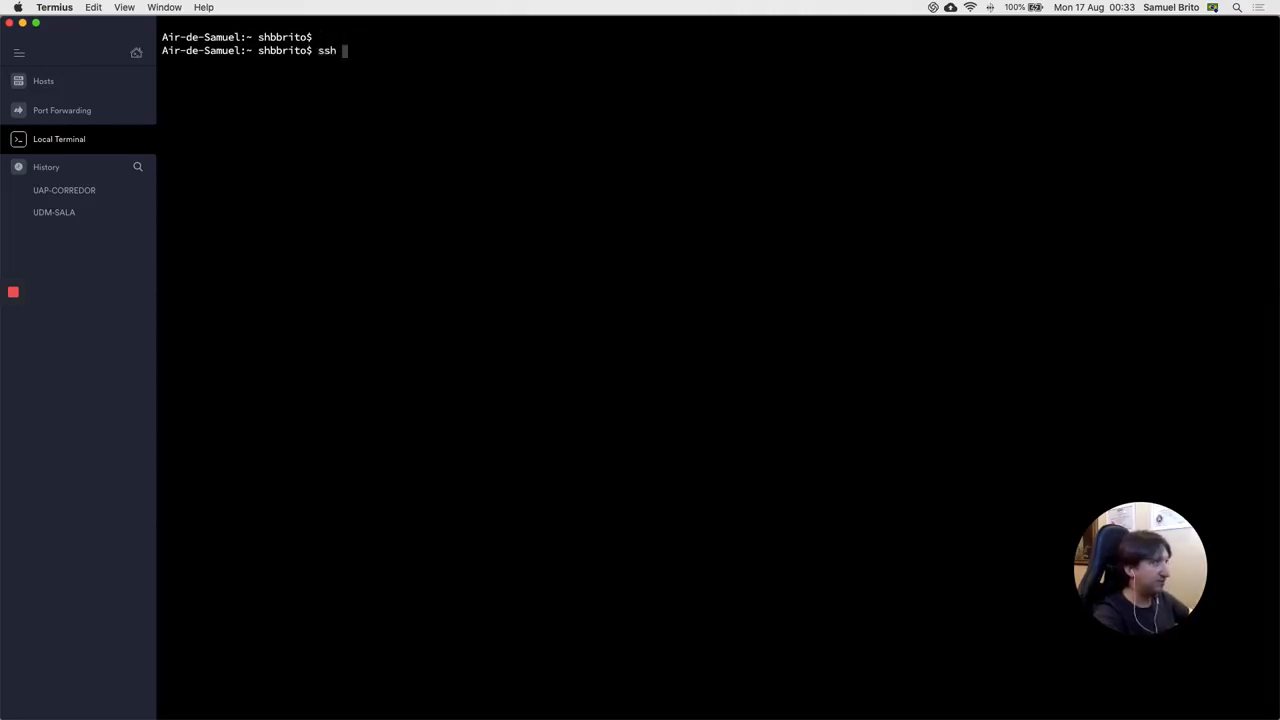
{"action": "type", "text": "pi@192.168.23.100"}
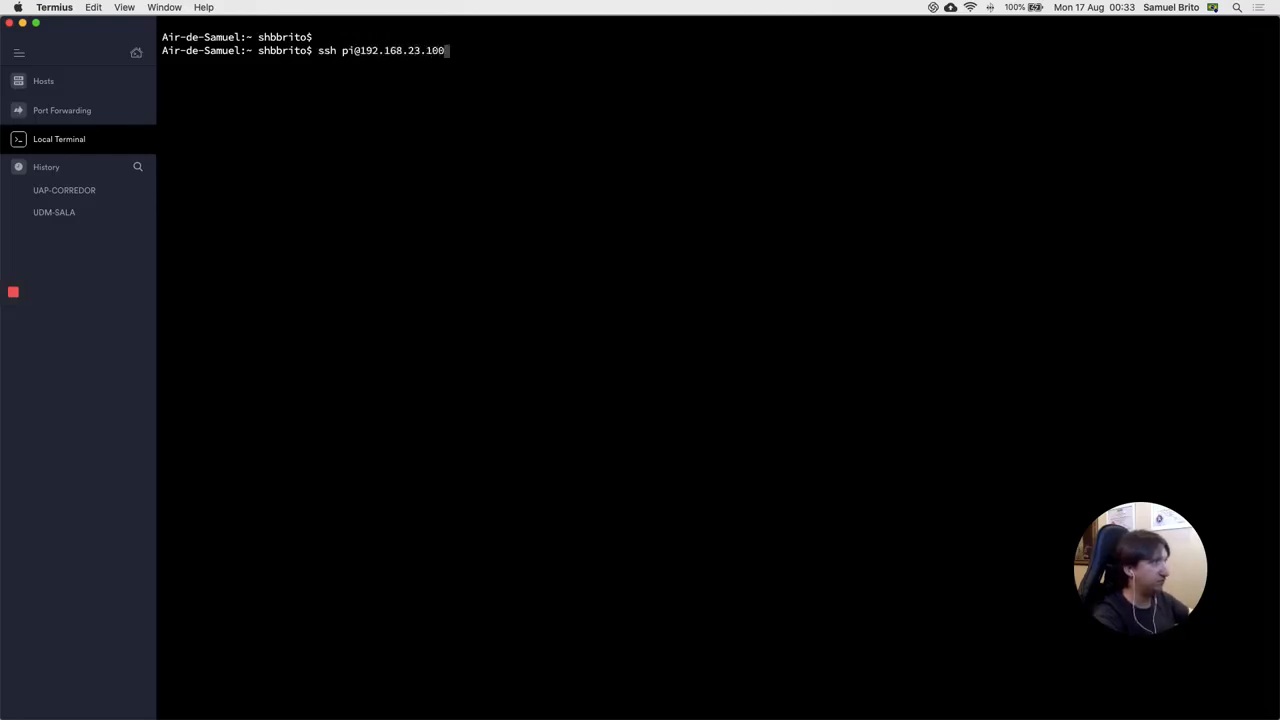
{"action": "key", "text": "Return"}
{"action": "key", "text": "Return"}
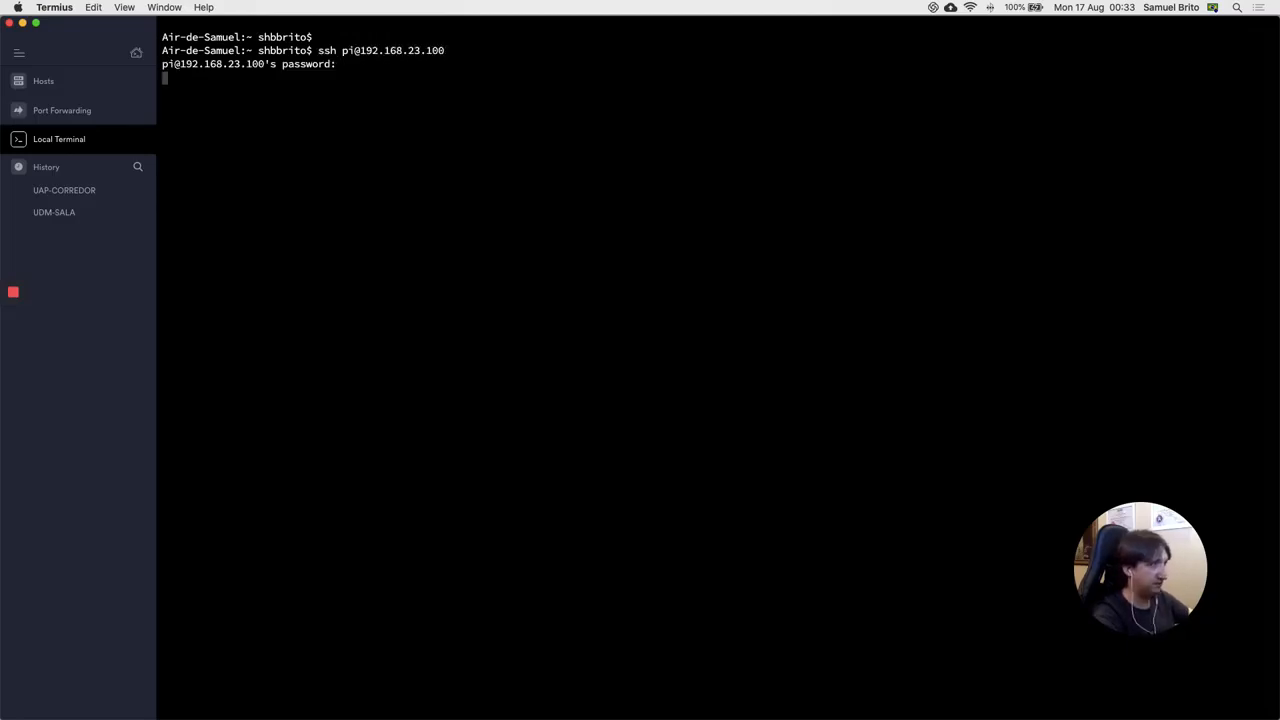
{"action": "key", "text": "Return"}
{"action": "key", "text": "Return"}
{"action": "key", "text": "Return"}
Step: Run ifconfig eth0 on the Pi to confirm its address is 192.168.23.100
{"action": "type", "text": "ifconfig eth0"}
{"action": "key", "text": "Return"}
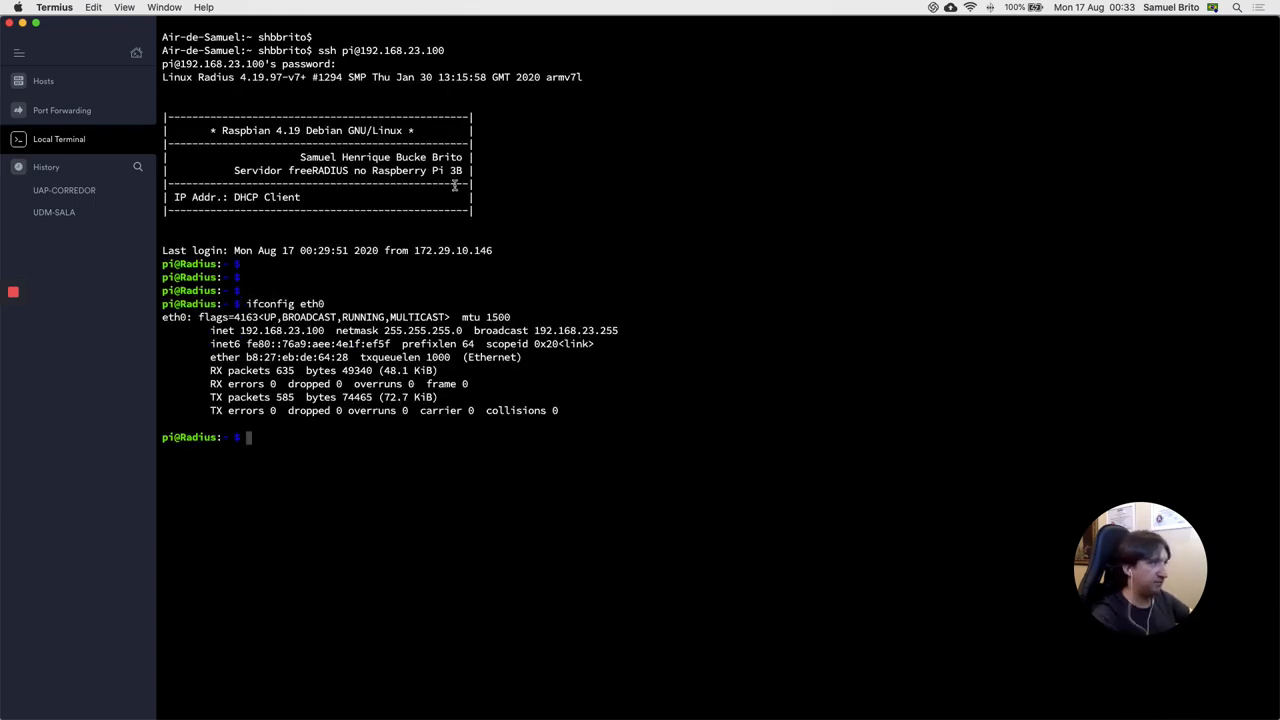
{"action": "left_click_drag", "start_coordinate": [238, 330], "coordinate": [325, 332]}
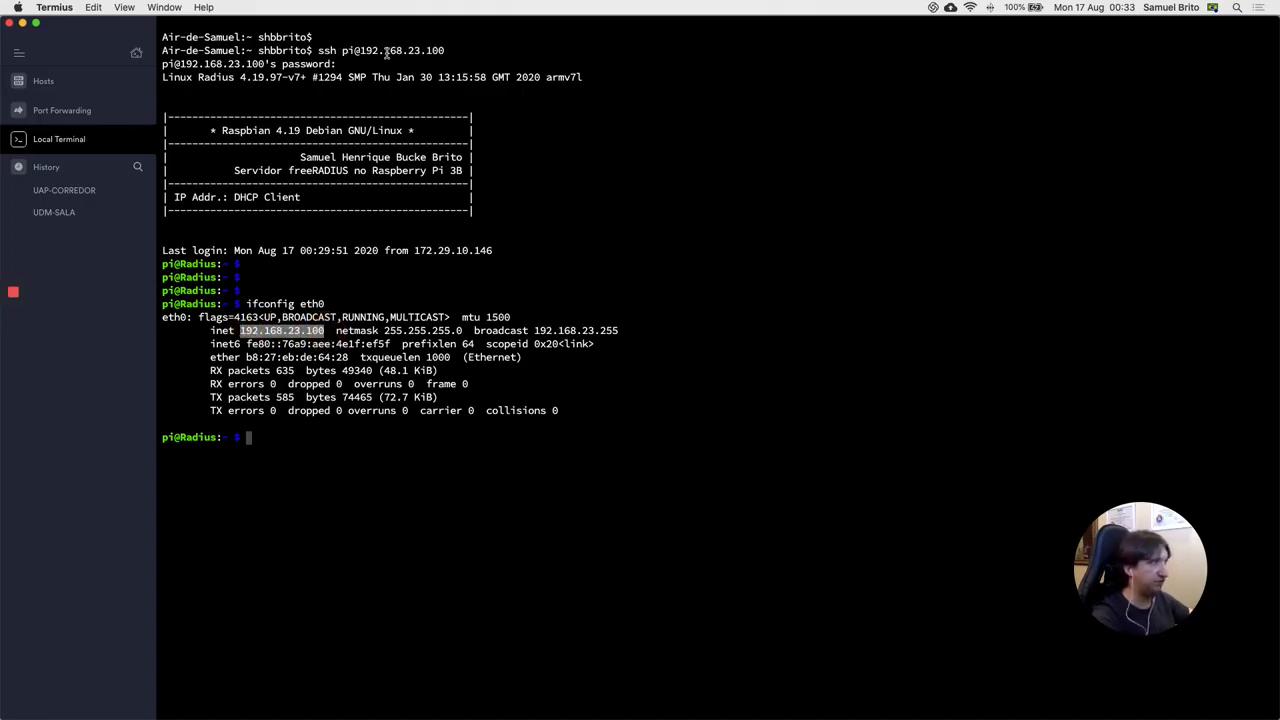
{"action": "left_click", "coordinate": [286, 438]}
{"action": "type", "text": "ping -c"}
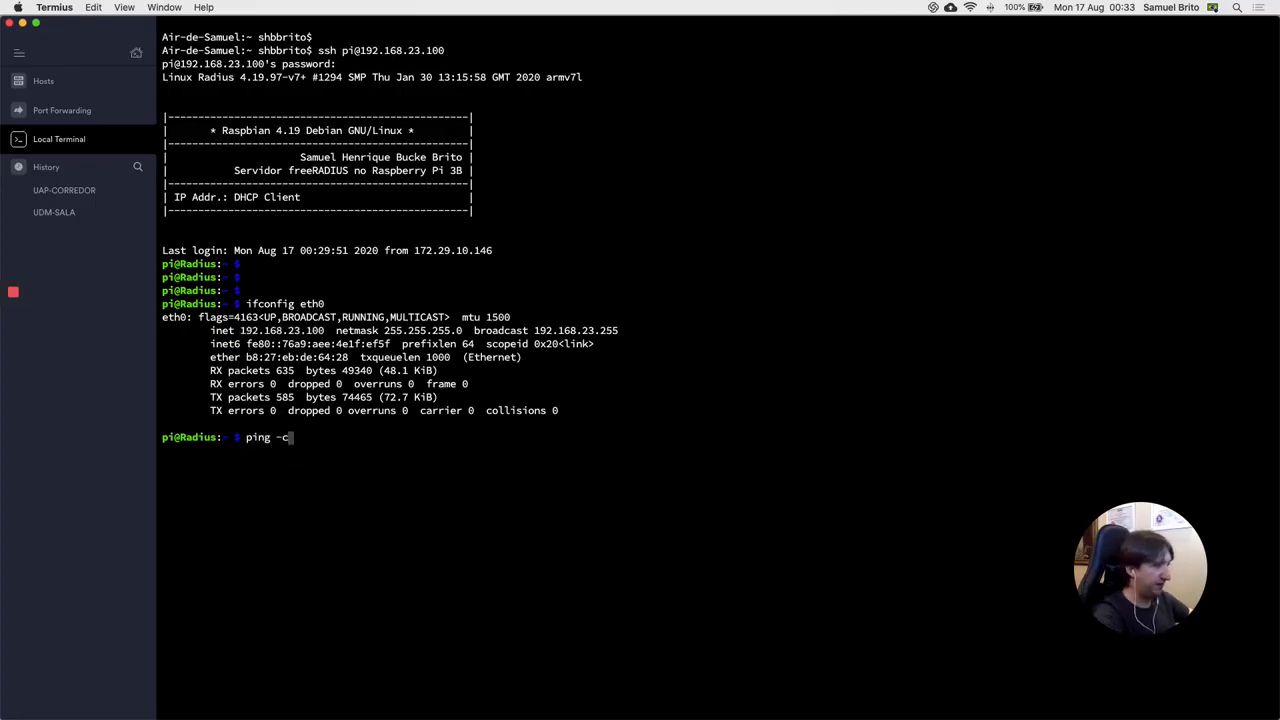
{"action": "type", "text": "3 192.168.100"}
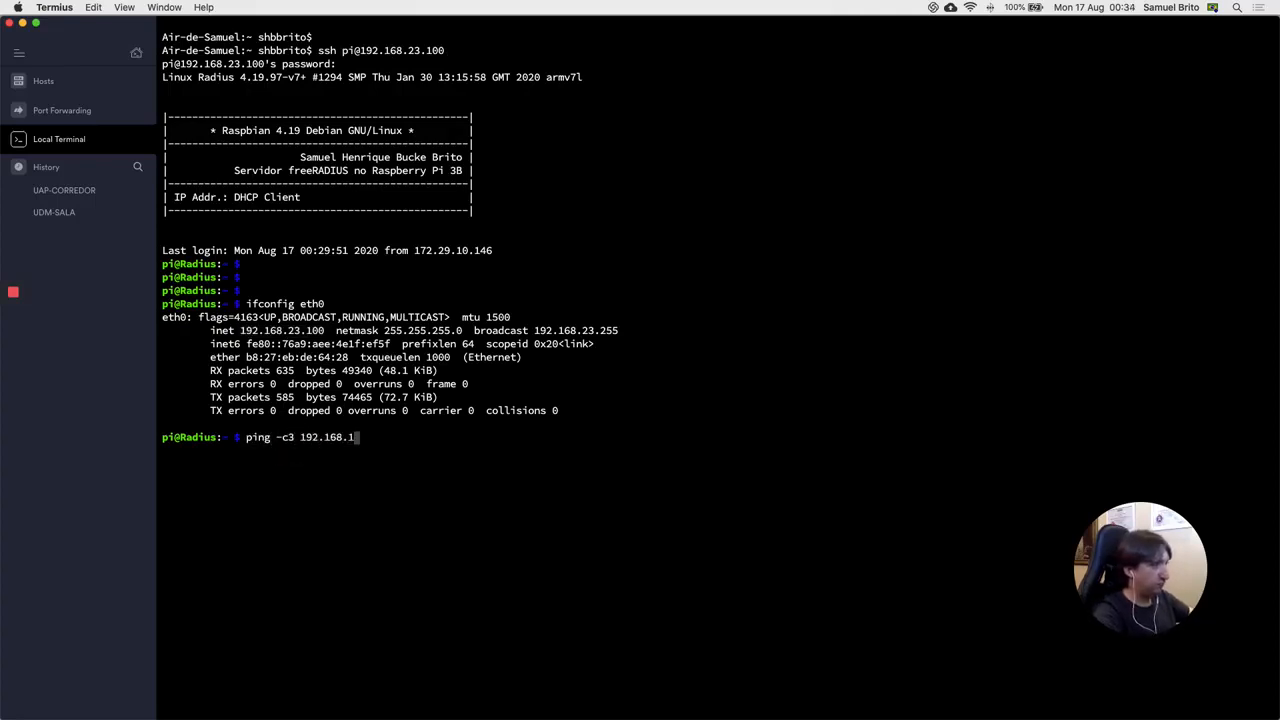
Step: Correct the target and ping 192.168.21.100 from the Radius Pi
{"action": "key", "text": "BackSpace"}
{"action": "key", "text": "BackSpace"}
{"action": "key", "text": "BackSpace"}
{"action": "type", "text": "21.100"}
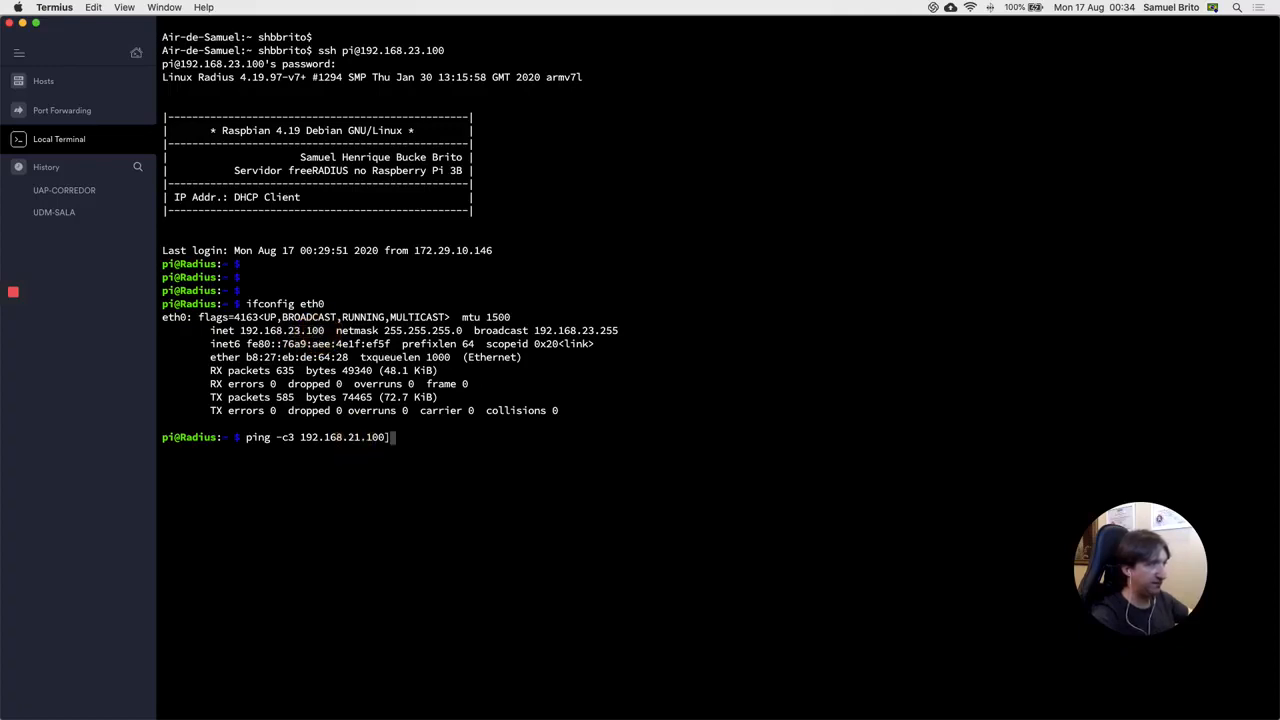
{"action": "key", "text": "Return"}
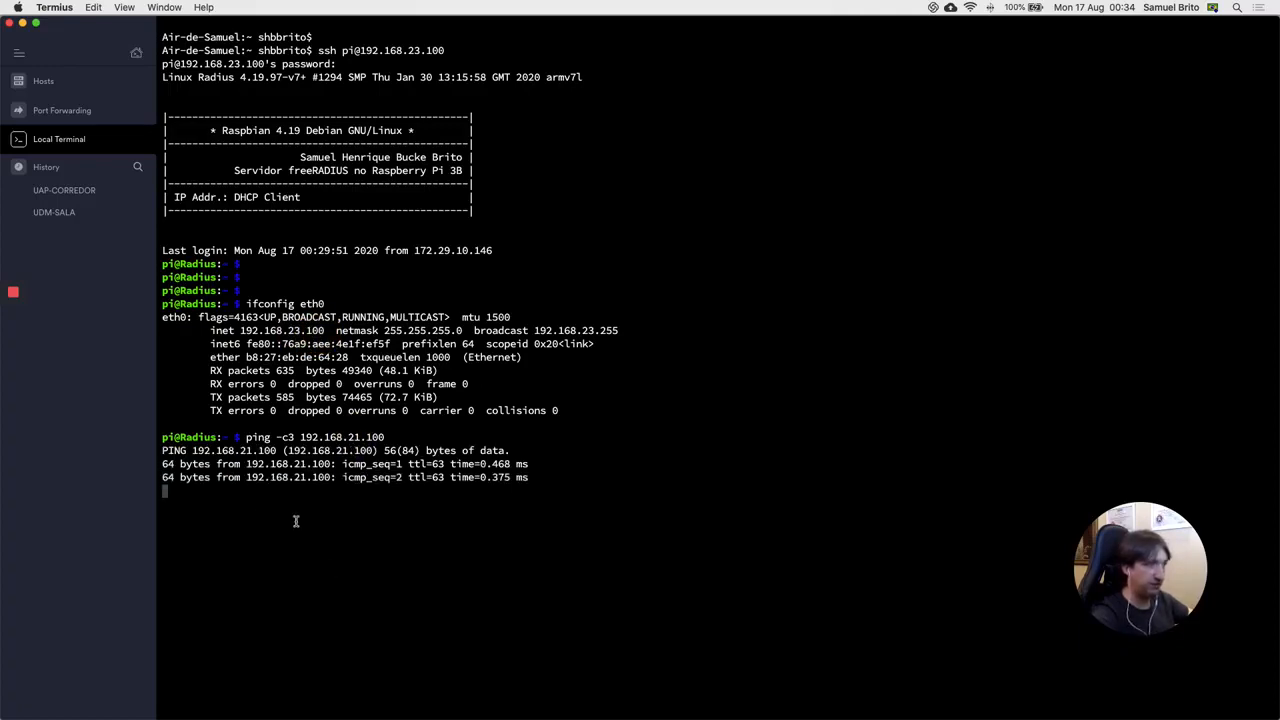
{"action": "key", "text": "Return"}
{"action": "key", "text": "Return"}
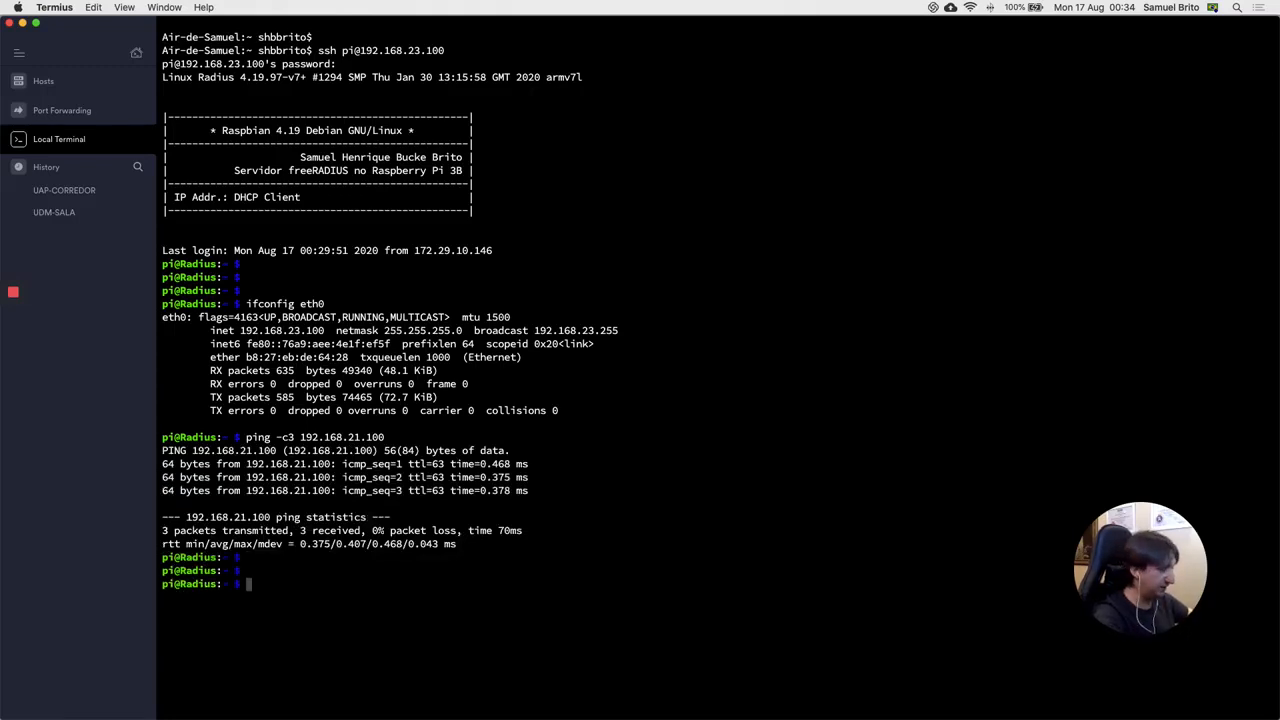
Step: Traceroute to 192.168.21.100 and highlight hops 192.168.23.1 and 192.168.21.100
{"action": "type", "text": "tracer"}
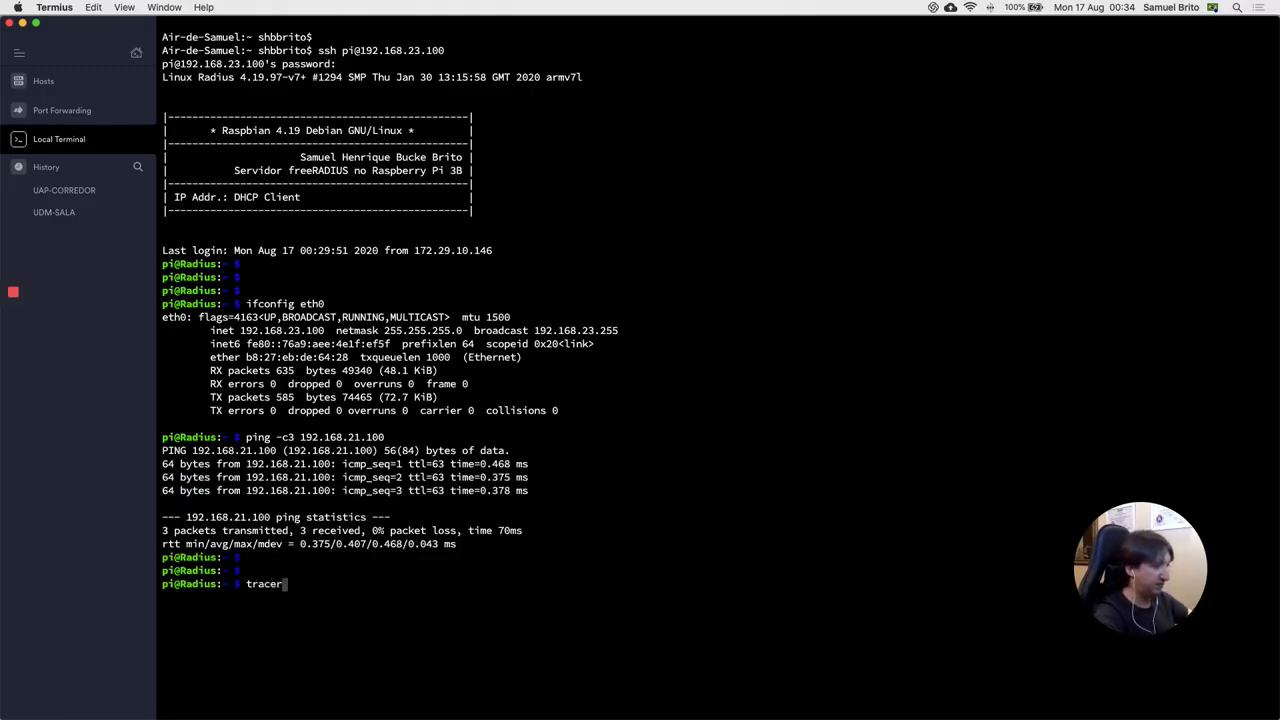
{"action": "type", "text": "oute 192.168.21."}
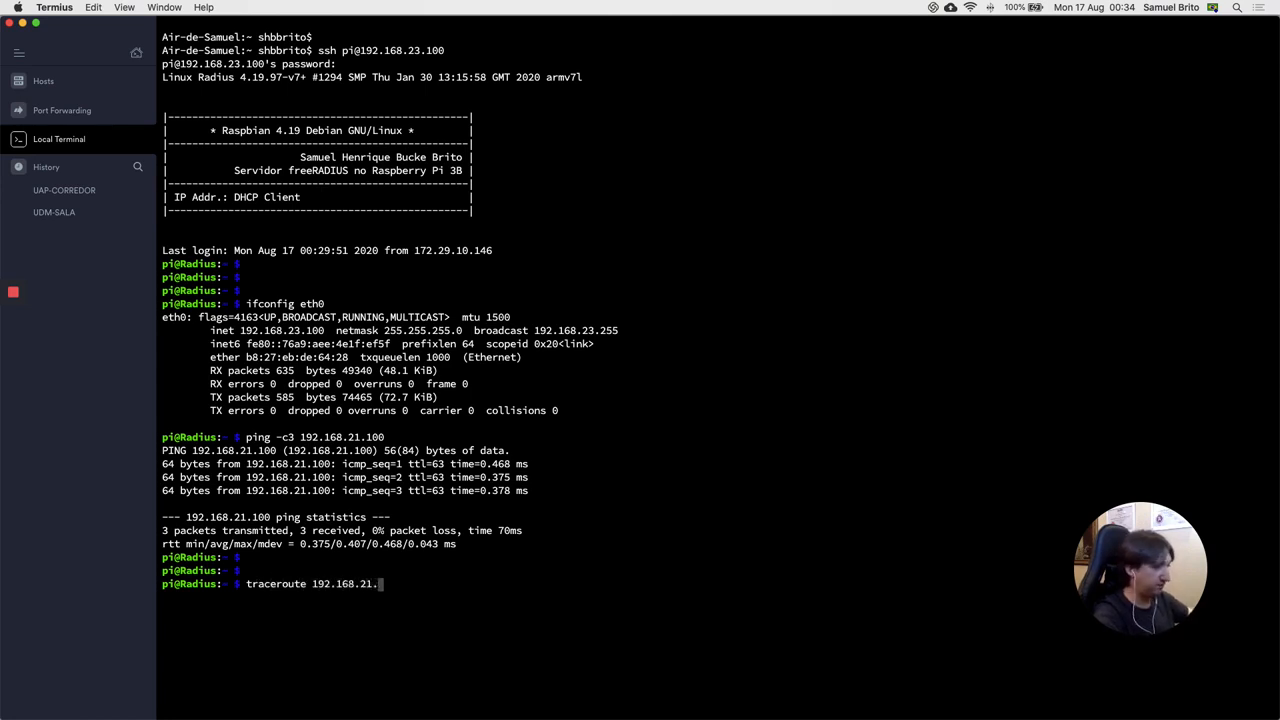
{"action": "type", "text": "100"}
{"action": "key", "text": "Return"}
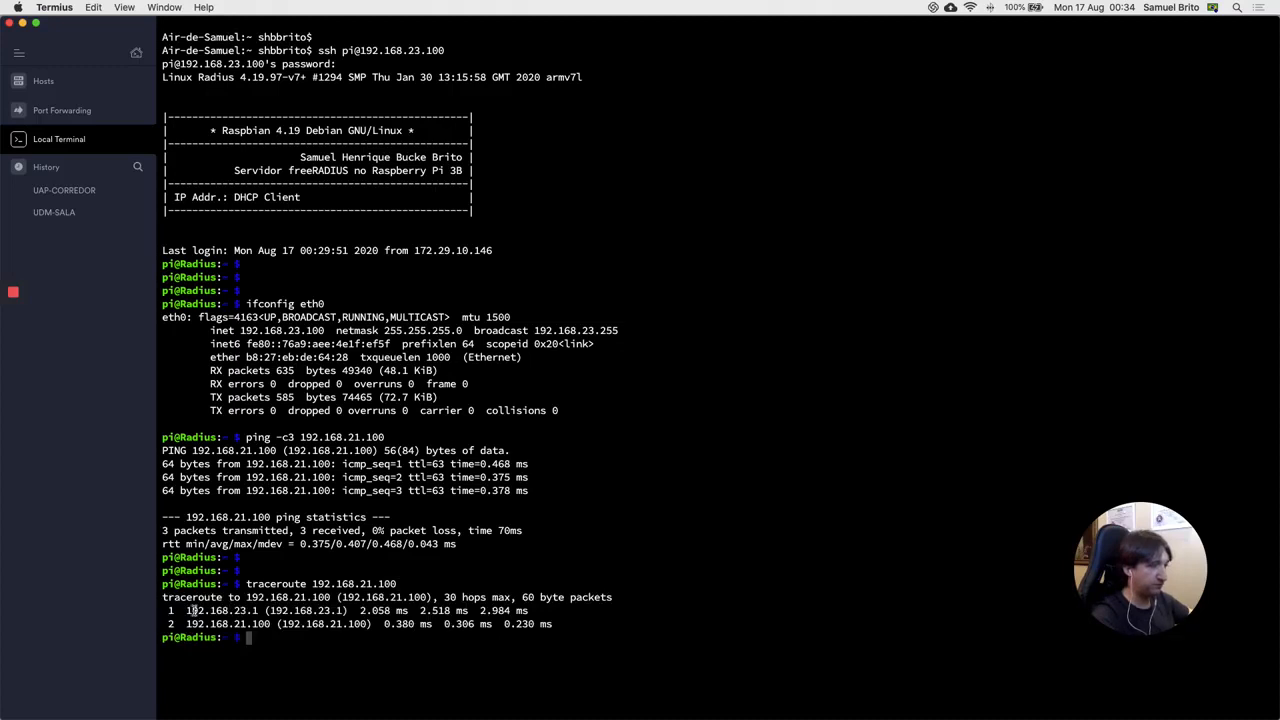
{"action": "left_click_drag", "start_coordinate": [188, 610], "coordinate": [258, 611]}
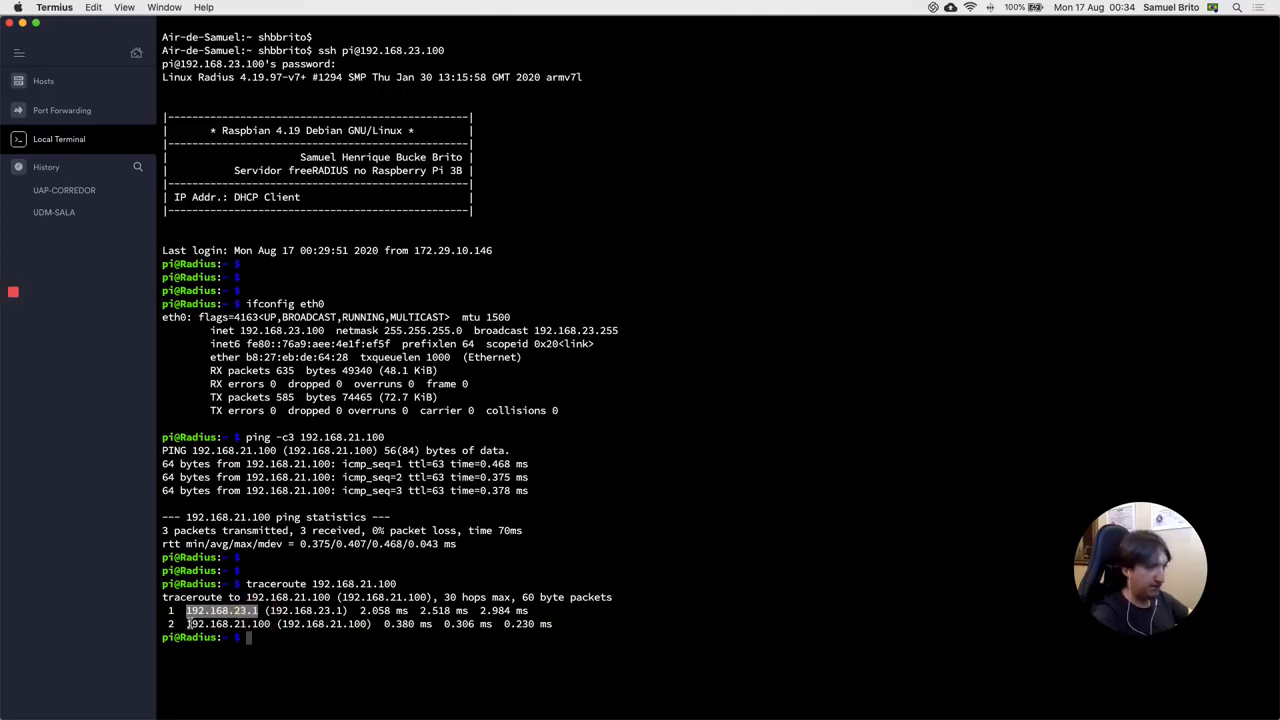
{"action": "left_click_drag", "start_coordinate": [186, 623], "coordinate": [270, 624]}
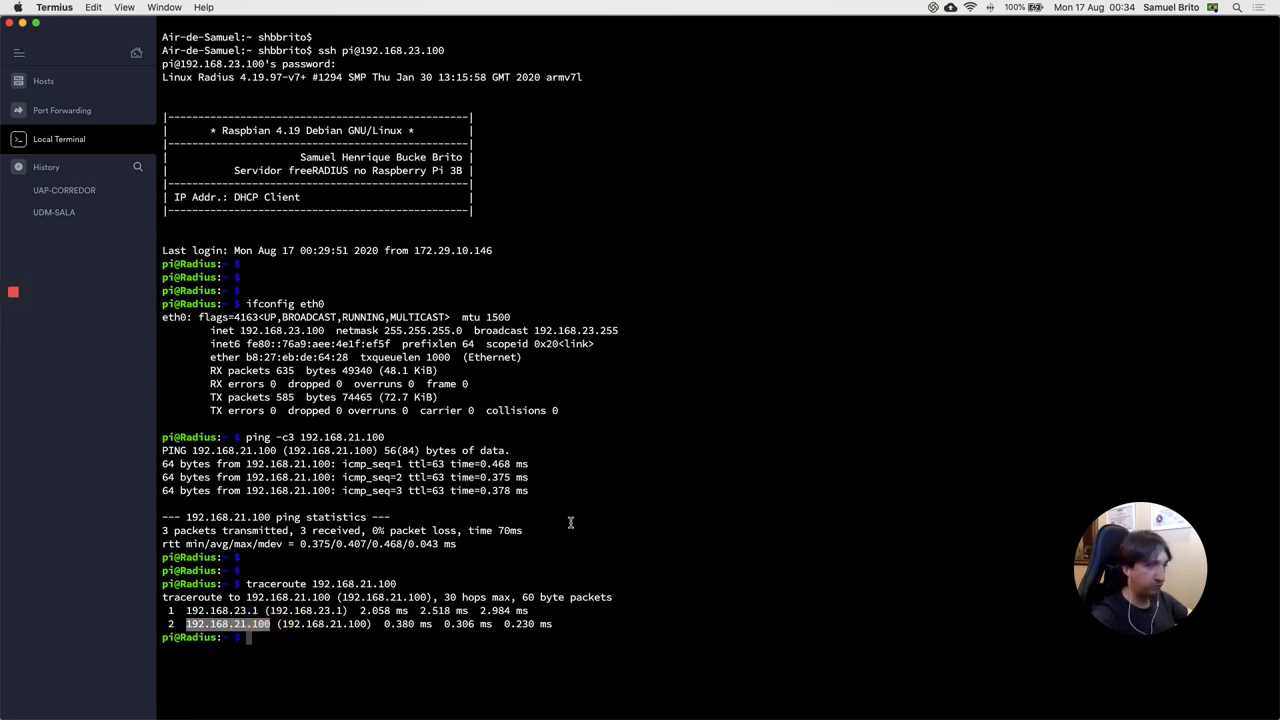
{"action": "key", "text": "Return"}
{"action": "key", "text": "Return"}
{"action": "key", "text": "Return"}
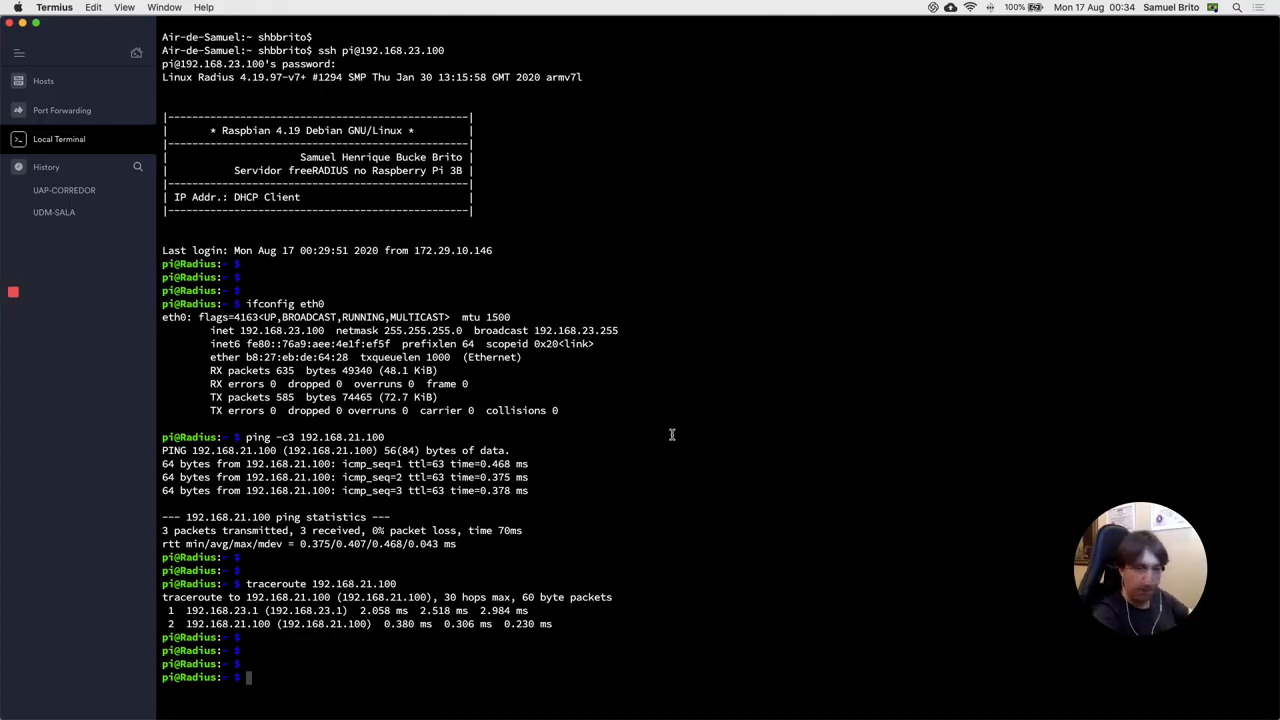
Step: Run 'traceroute -n 8.8.8.8' and stop it once hops time out
{"action": "type", "text": "traceroute -n 8.8.8.8"}
{"action": "key", "text": "Return"}
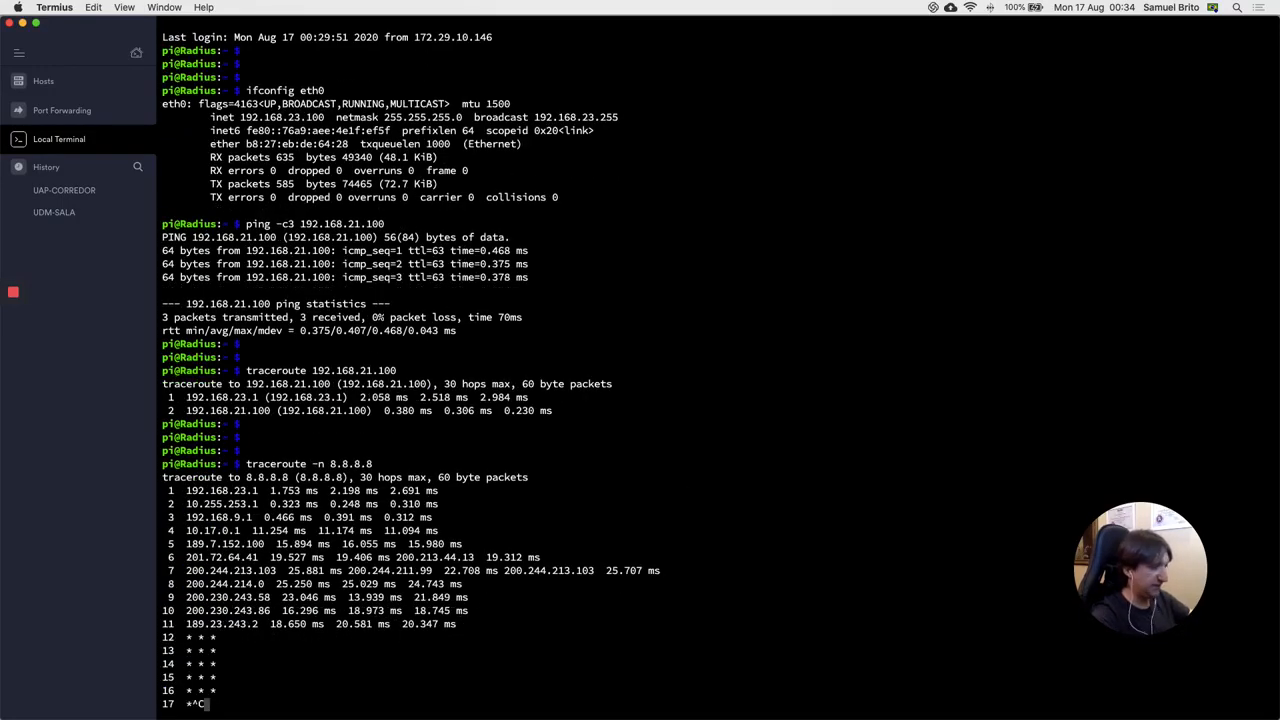
{"action": "key", "text": "ctrl+c"}
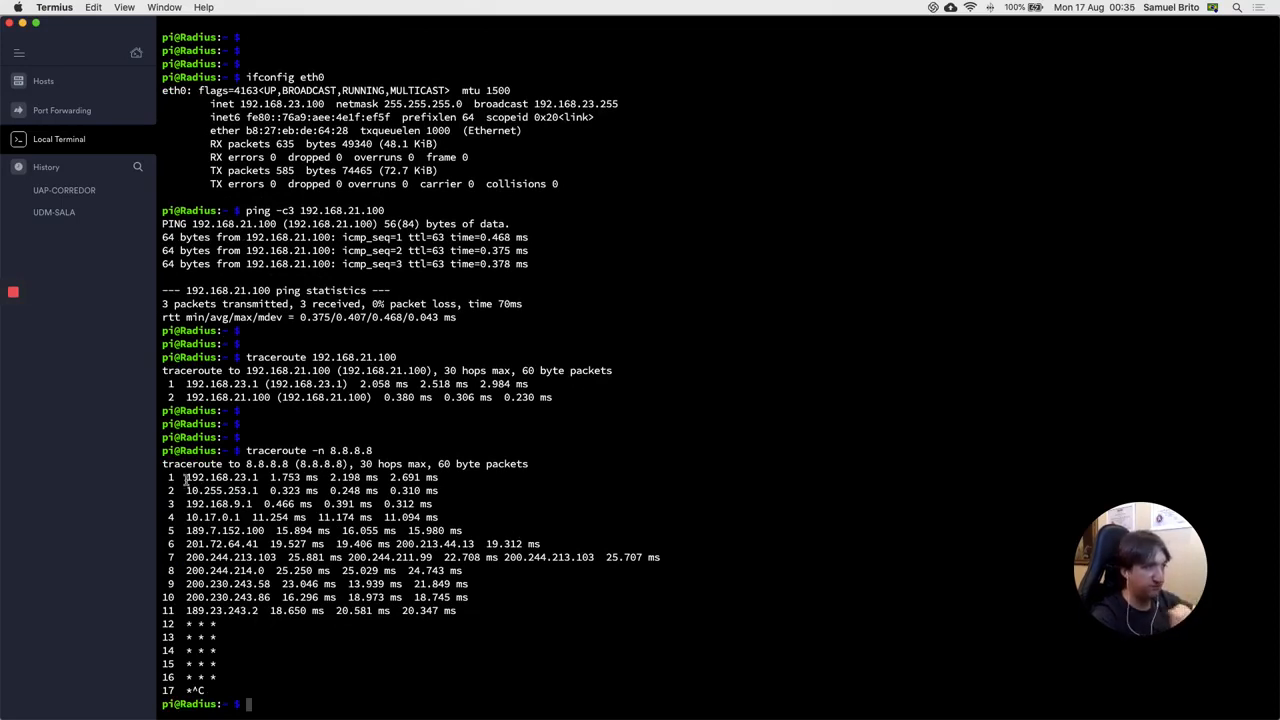
Step: Highlight hop addresses 192.168.23.1, 192.168.9.1 and 10.255.253.1 in the output
{"action": "mouse_move", "coordinate": [184, 477]}
{"action": "left_mouse_down"}
{"action": "mouse_move", "coordinate": [420, 502]}
{"action": "mouse_move", "coordinate": [200, 490]}
{"action": "mouse_move", "coordinate": [187, 477]}
{"action": "left_mouse_up"}
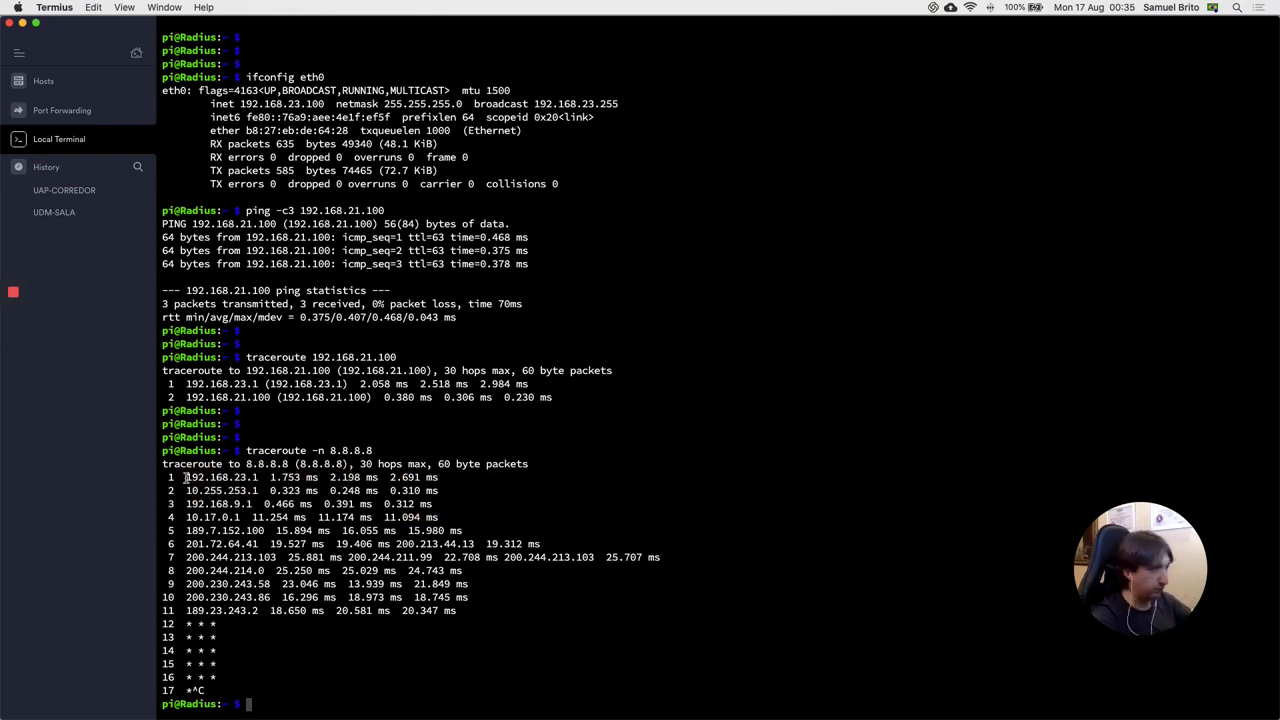
{"action": "left_click_drag", "start_coordinate": [184, 477], "coordinate": [258, 478]}
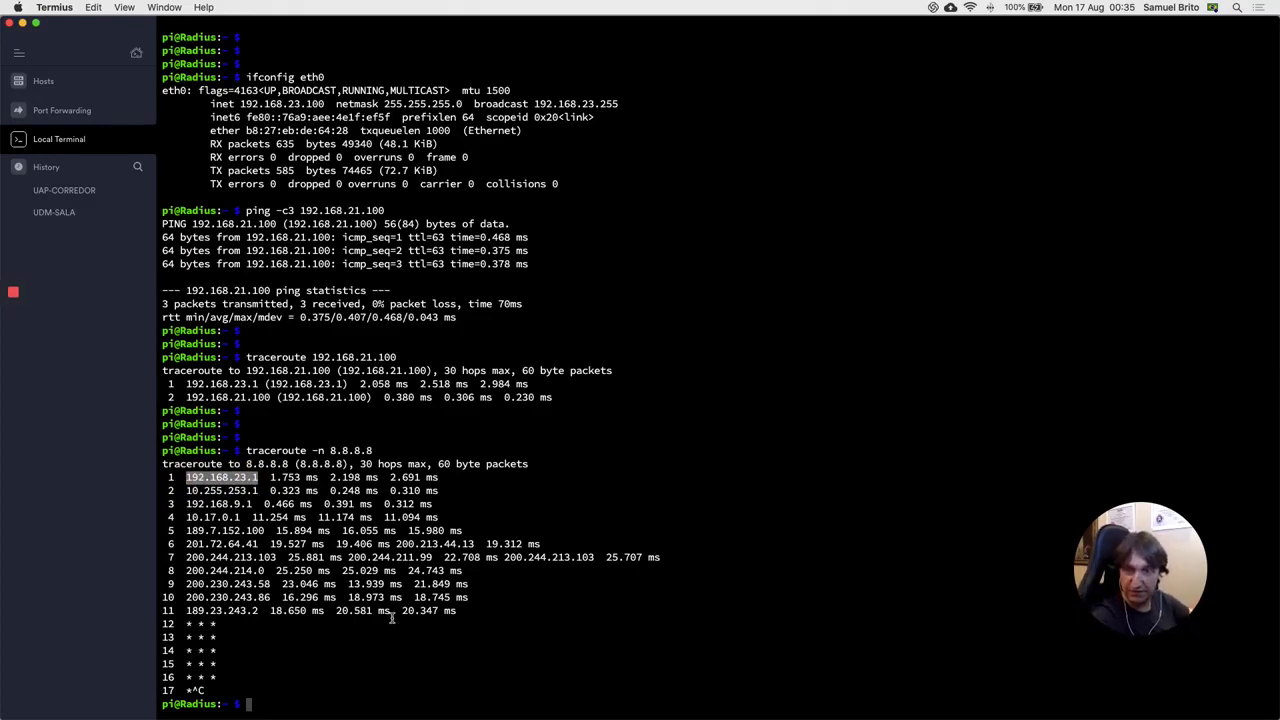
{"action": "left_click", "coordinate": [188, 490]}
{"action": "left_click_drag", "start_coordinate": [184, 504], "coordinate": [258, 504]}
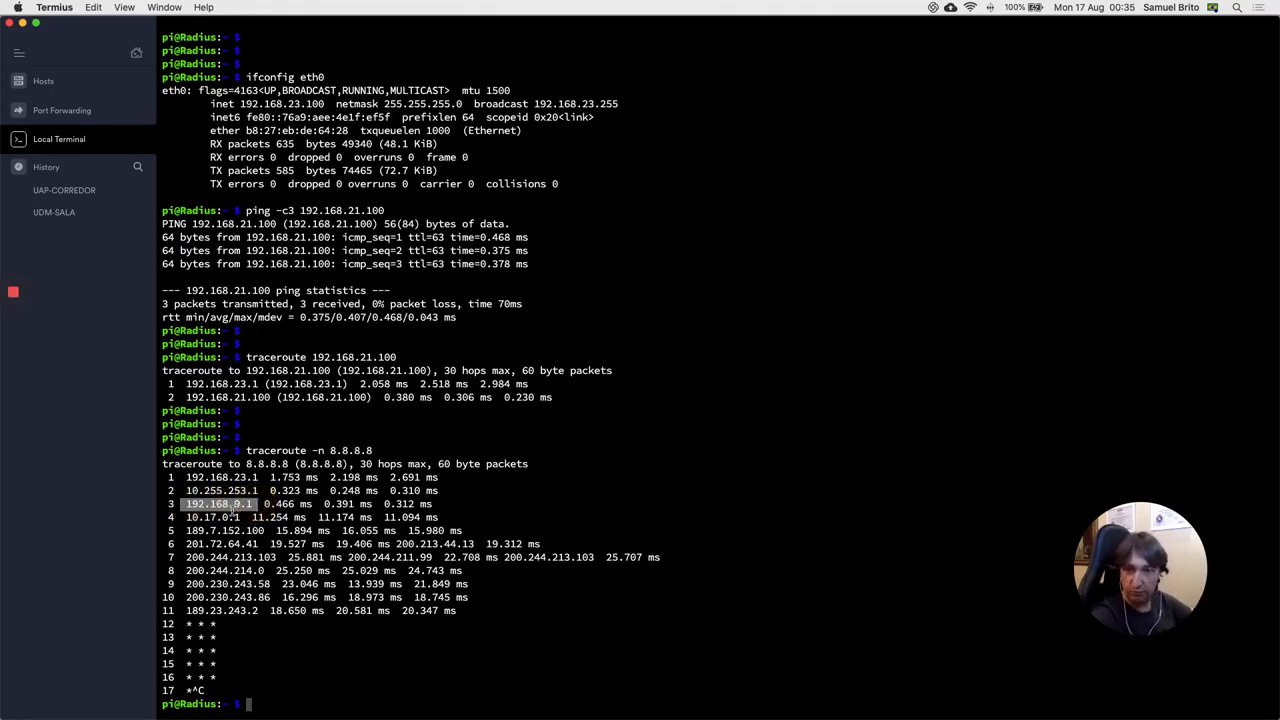
{"action": "left_click", "coordinate": [183, 491]}
{"action": "left_click_drag", "start_coordinate": [187, 490], "coordinate": [258, 491]}
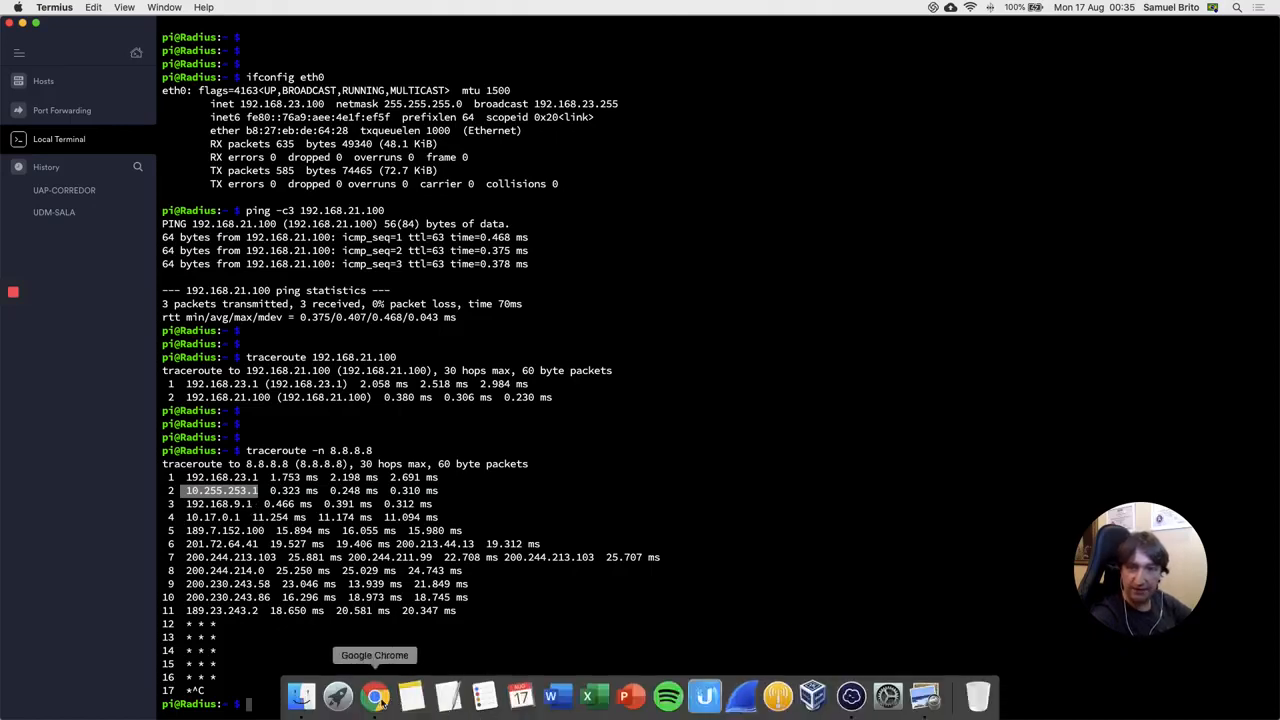
Step: Show the UniFi Networks settings list in Chrome, then return to Termius
{"action": "left_click", "coordinate": [376, 698]}
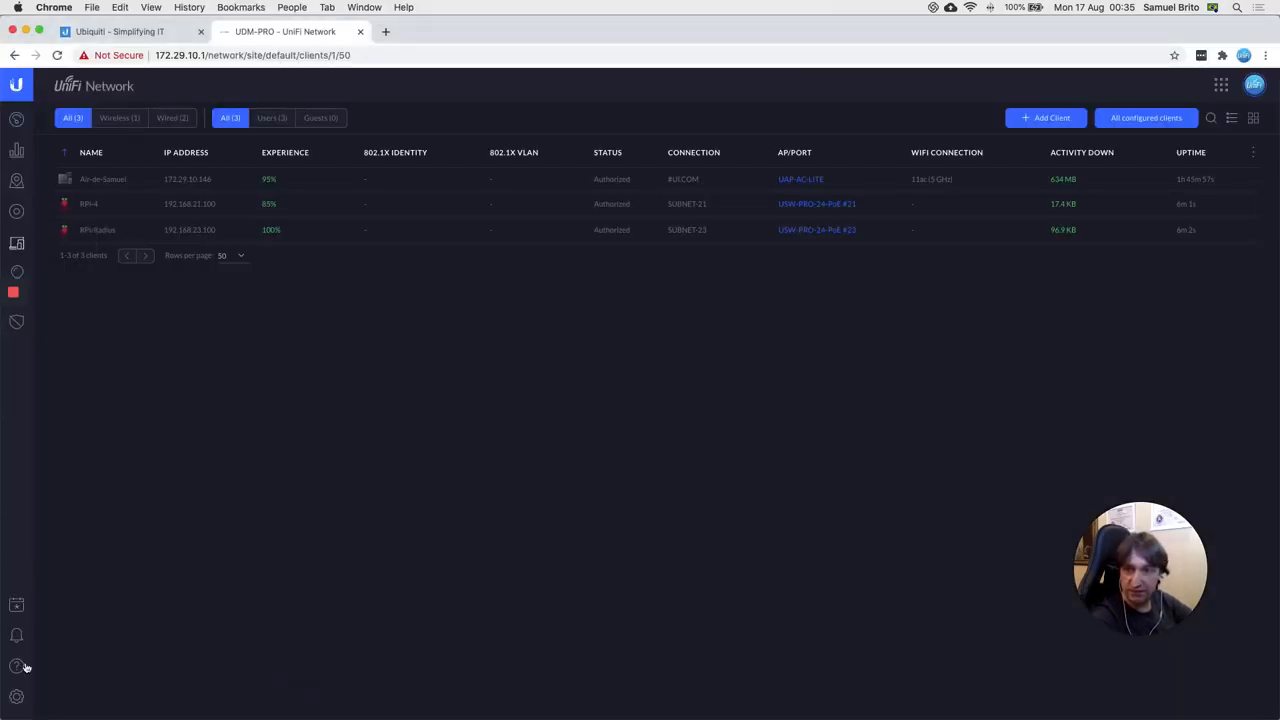
{"action": "left_click", "coordinate": [17, 698]}
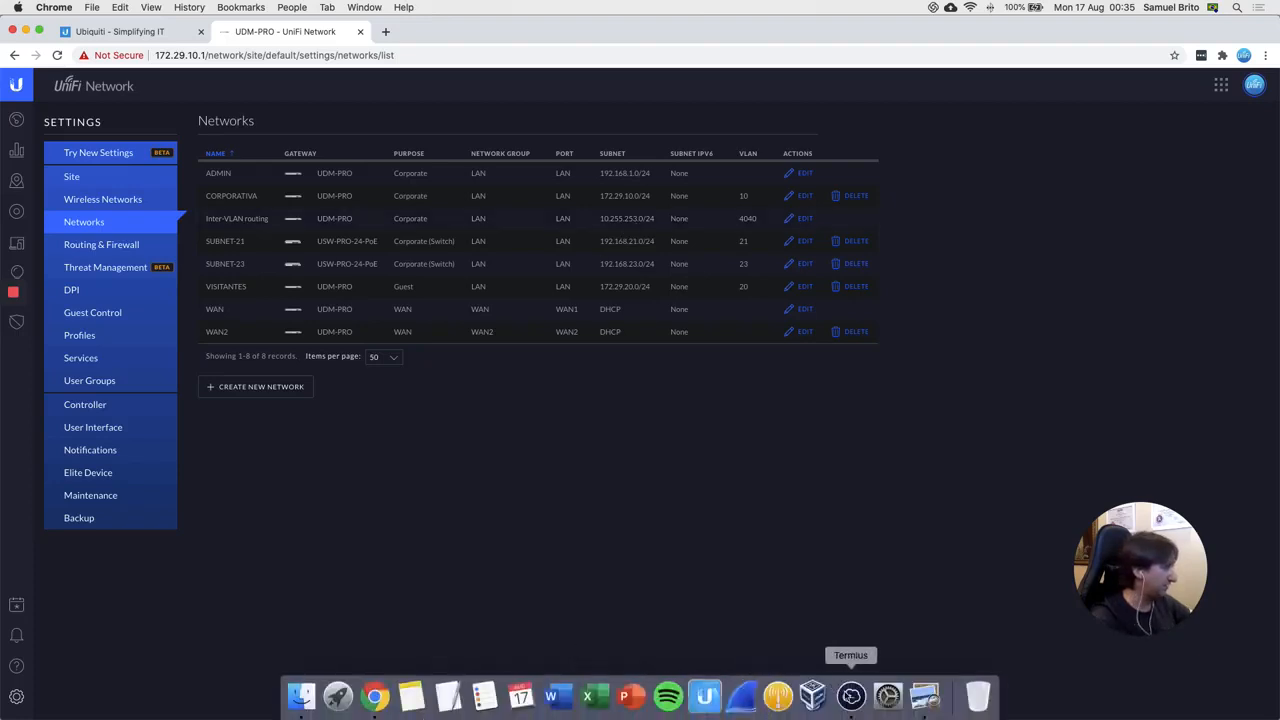
{"action": "left_click", "coordinate": [840, 690]}
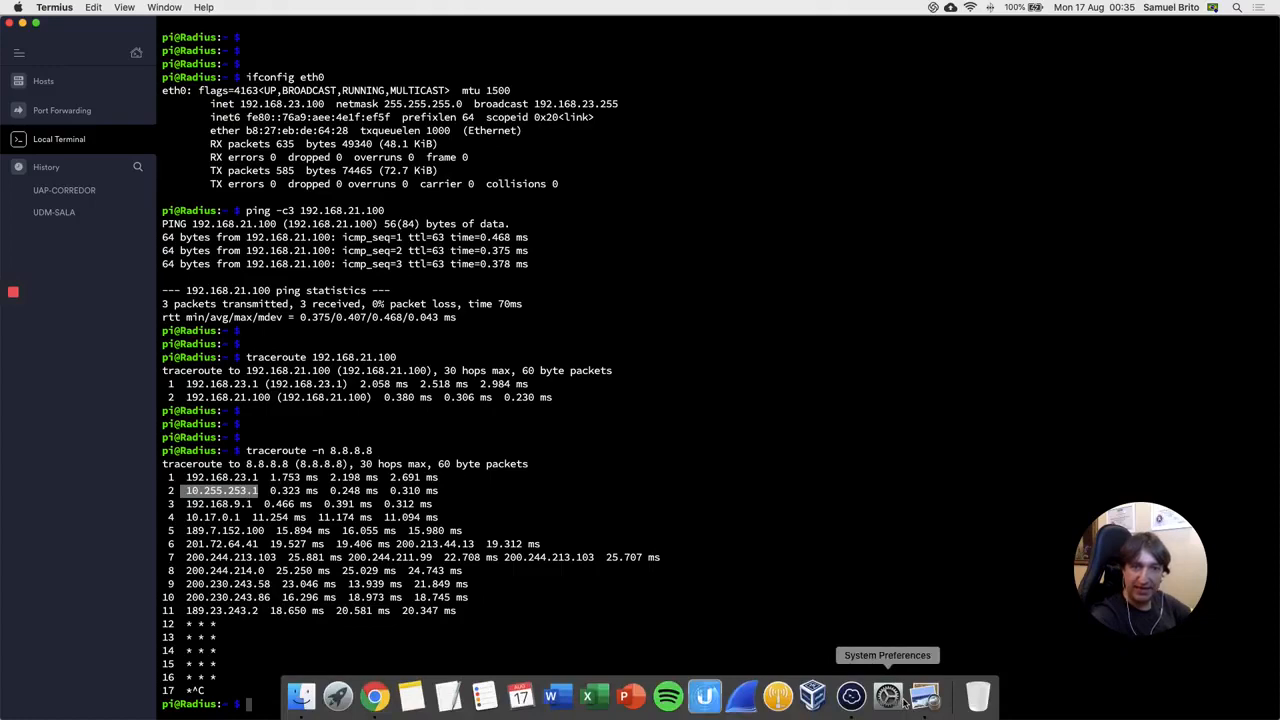
Step: Bring the USW-L3-1-Topologia diagram forward in Preview
{"action": "left_click", "coordinate": [920, 697]}
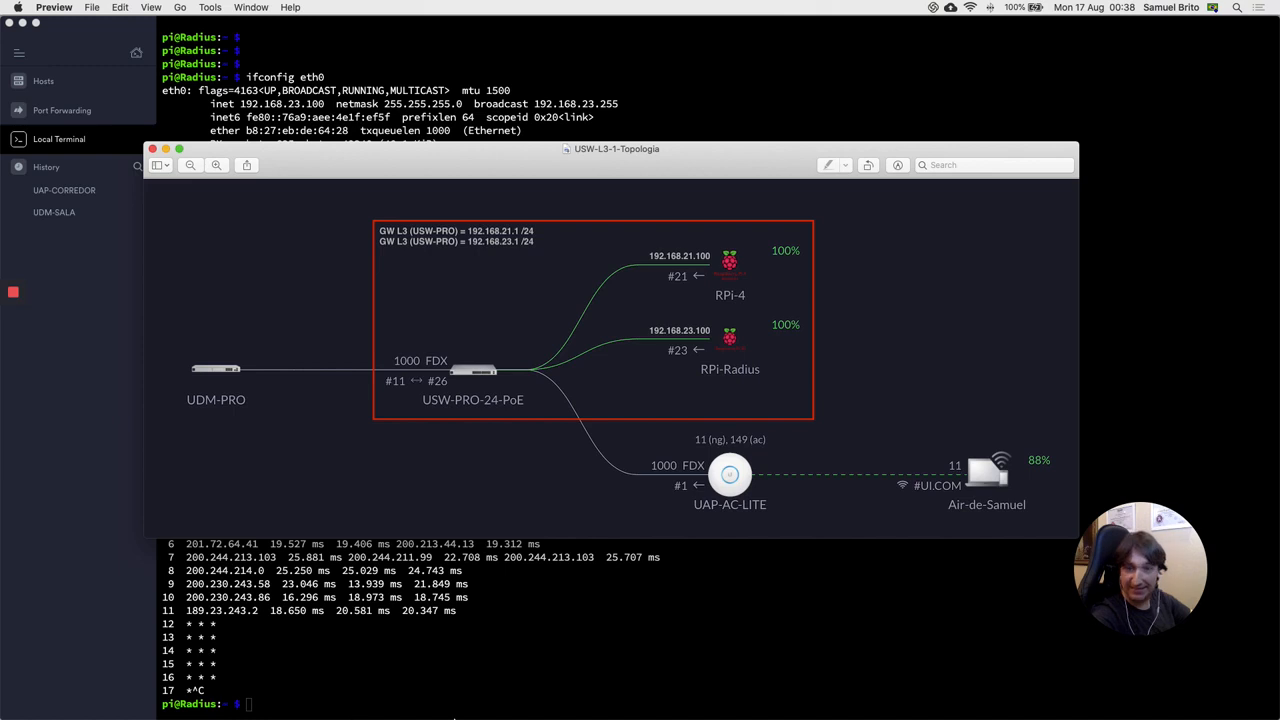
Step: View the UniFi topology map, then open USW-PRO-24-PoE details from Devices
{"action": "mouse_move", "coordinate": [444, 716]}
{"action": "left_click", "coordinate": [375, 697]}
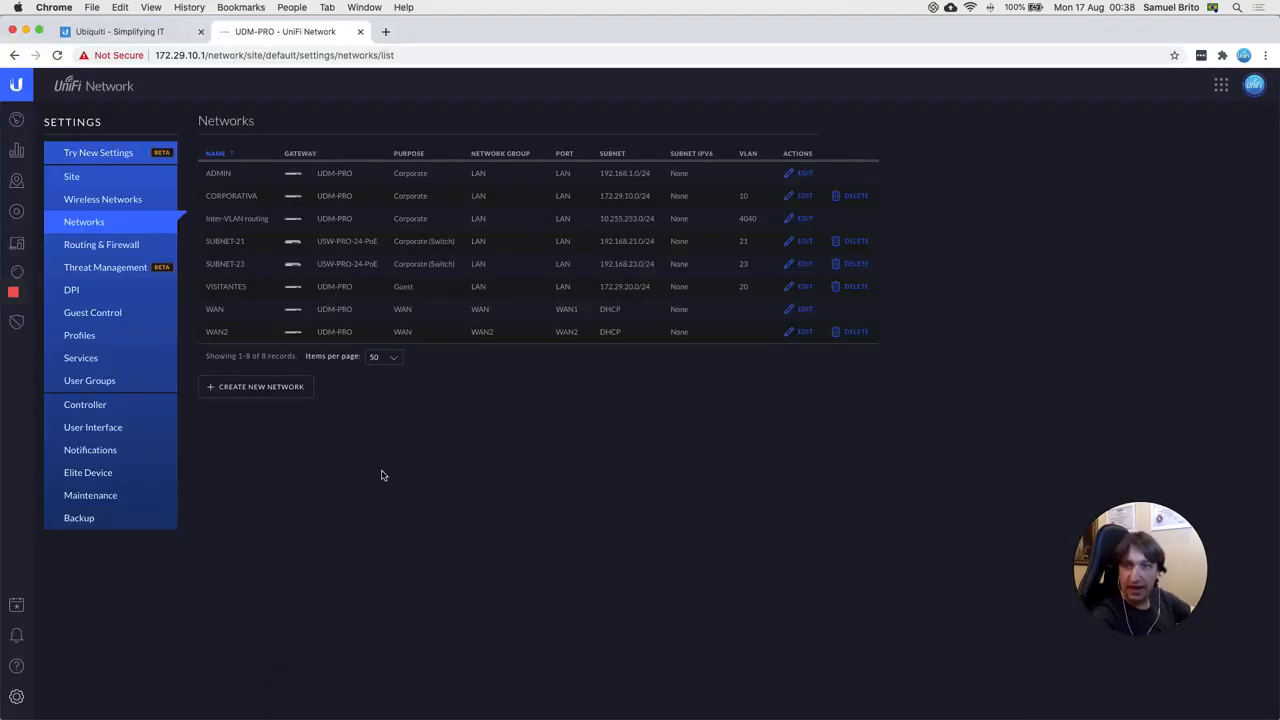
{"action": "left_click", "coordinate": [16, 181]}
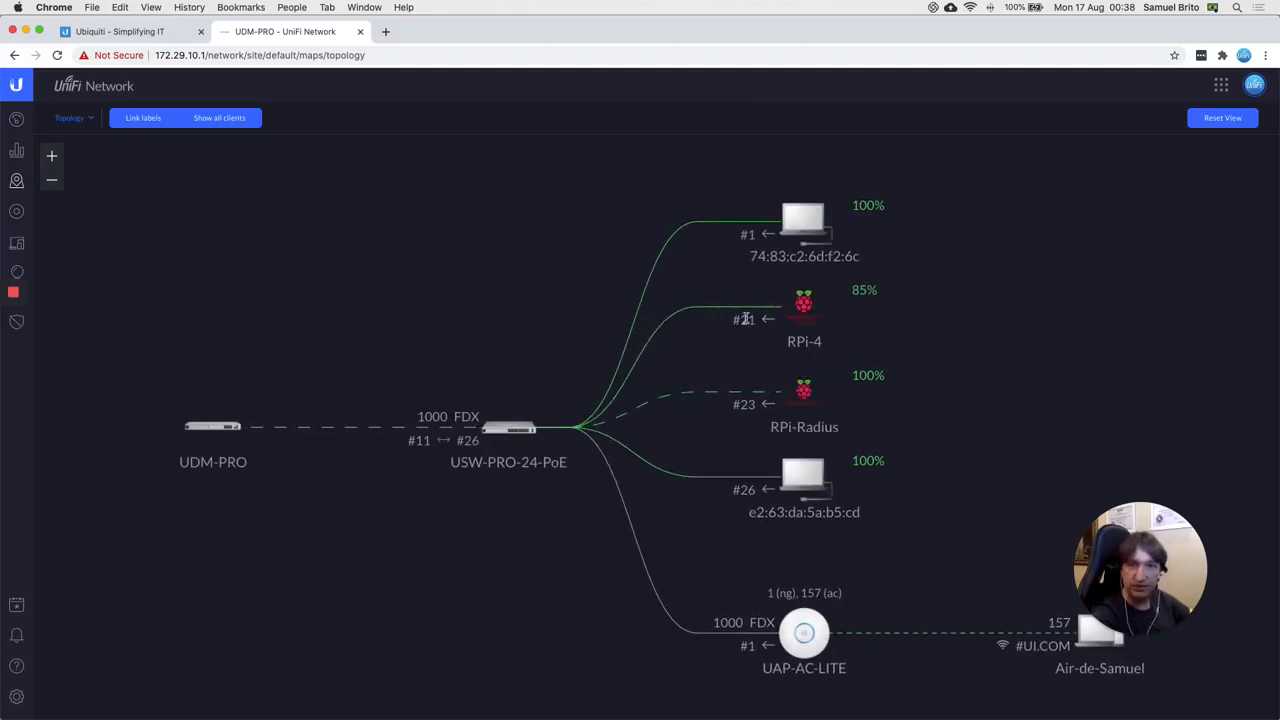
{"action": "left_click", "coordinate": [18, 212]}
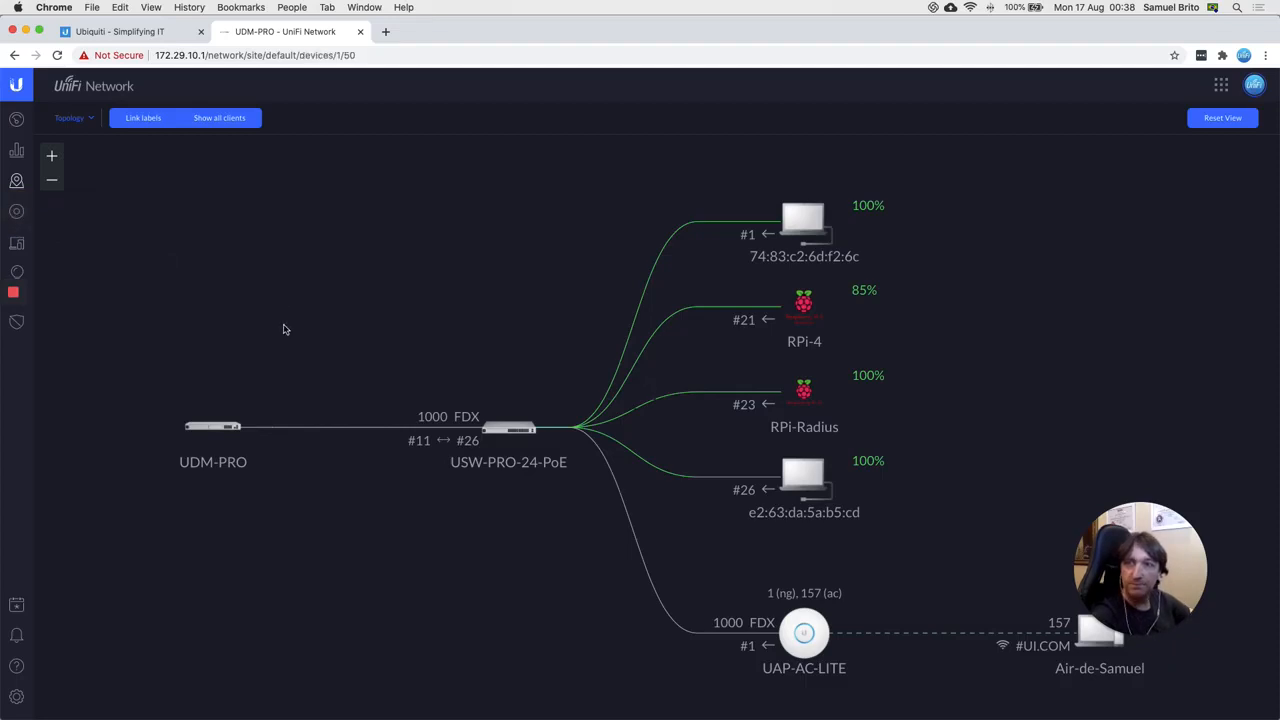
{"action": "left_click", "coordinate": [115, 201]}
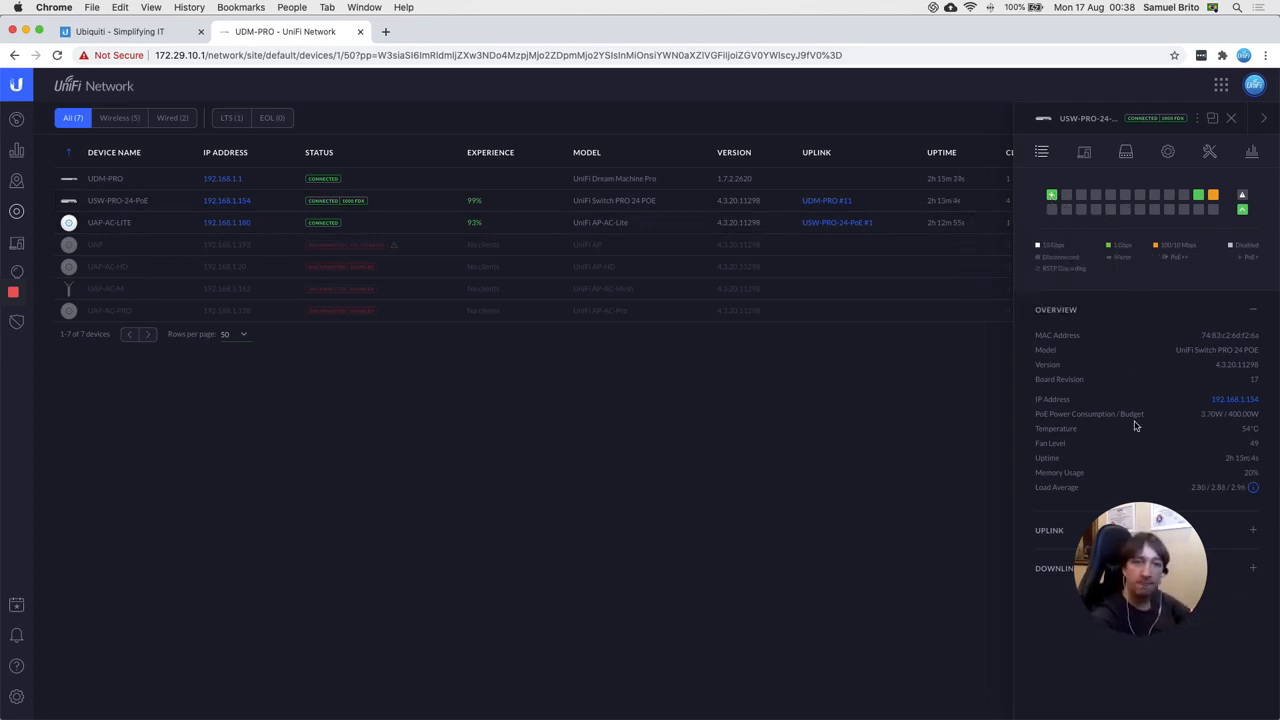
{"action": "left_click_drag", "start_coordinate": [1133, 583], "coordinate": [778, 531]}
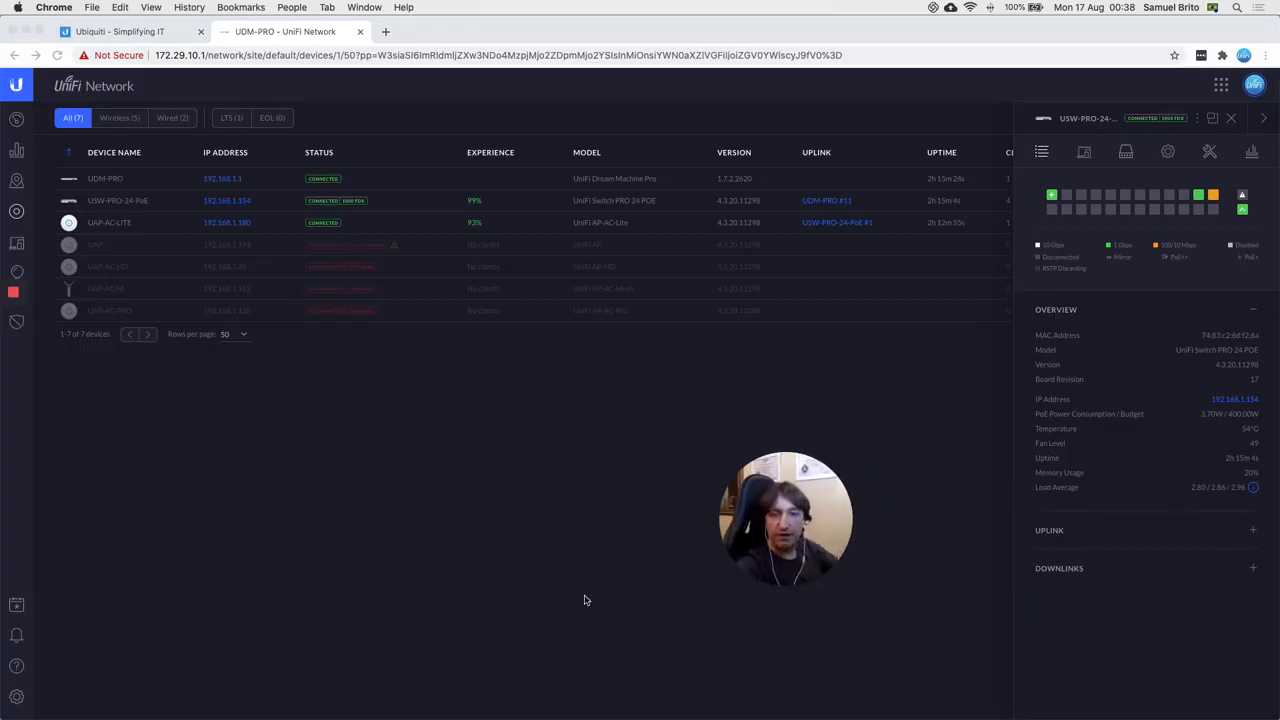